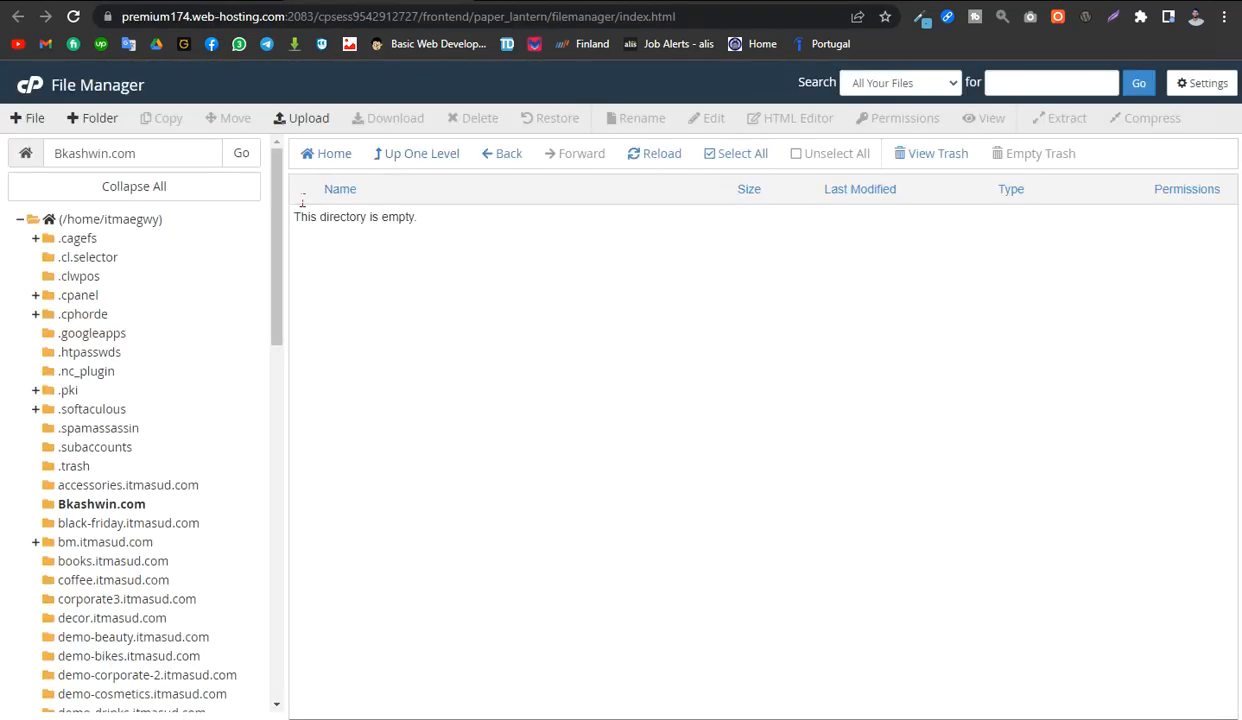
Open the File Manager from the cPanel home page and go into the Bkashwin.com folder
click(31, 86)
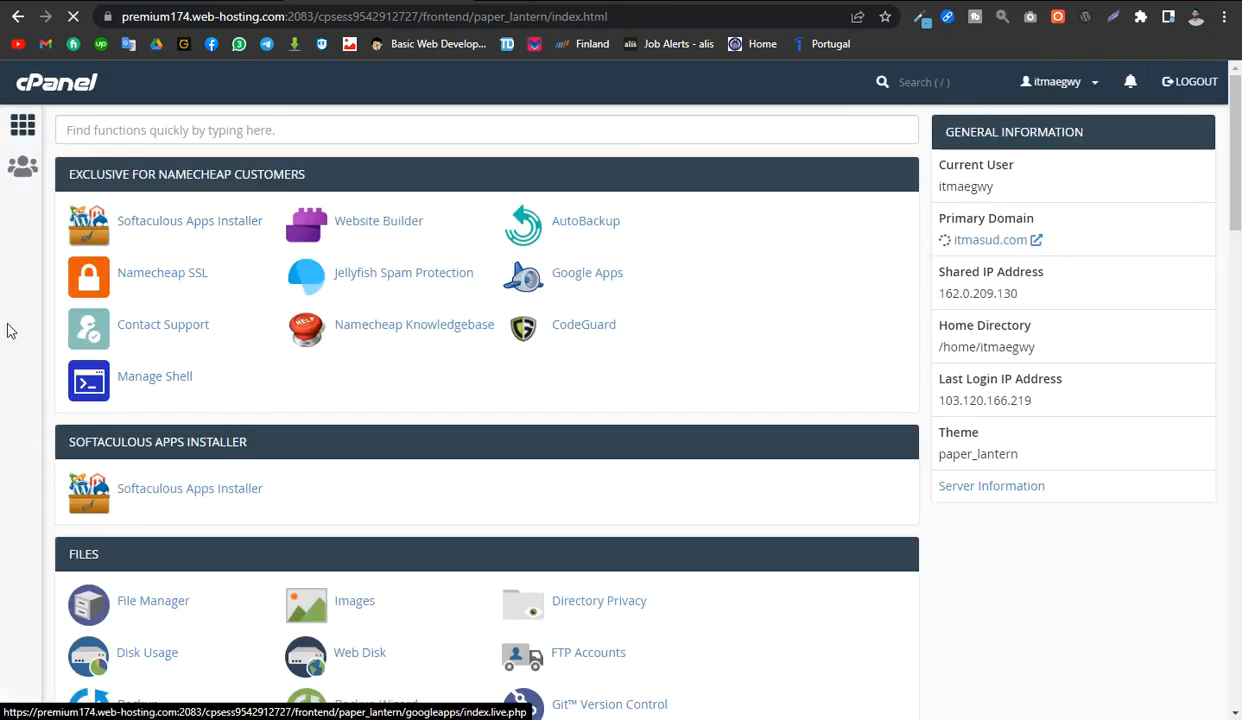
scroll(3, 349, down, 3)
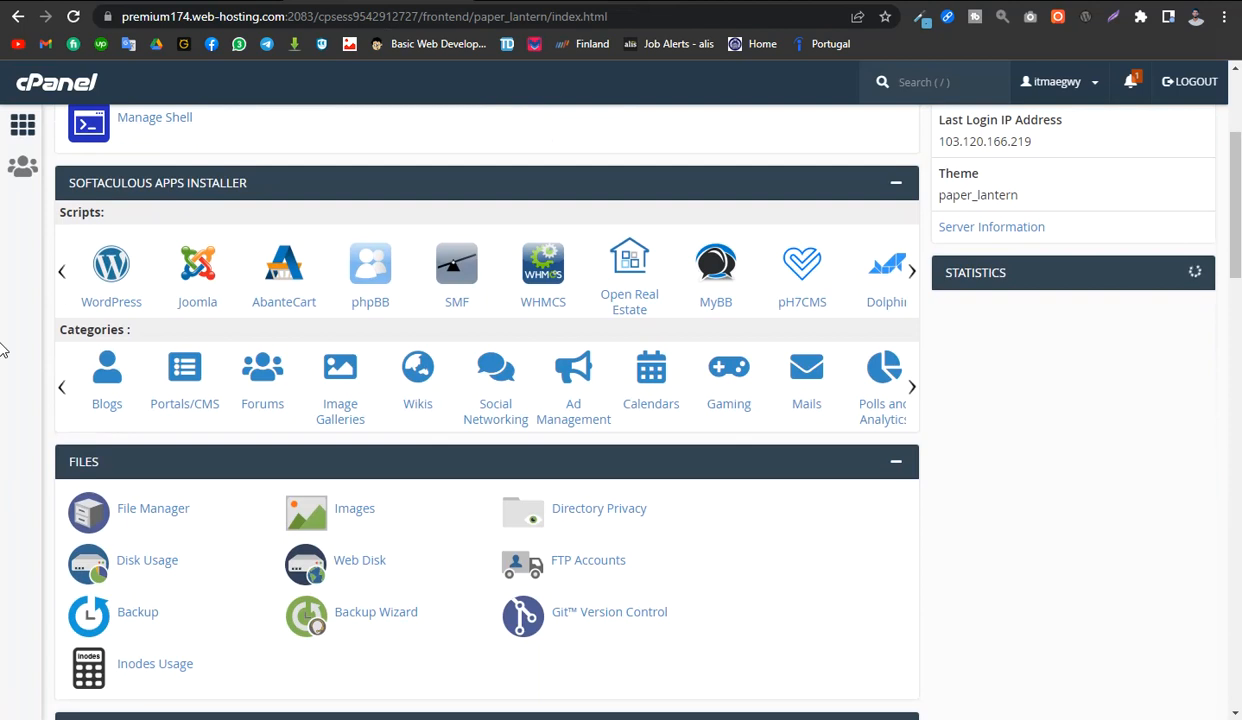
scroll(3, 349, down, 3)
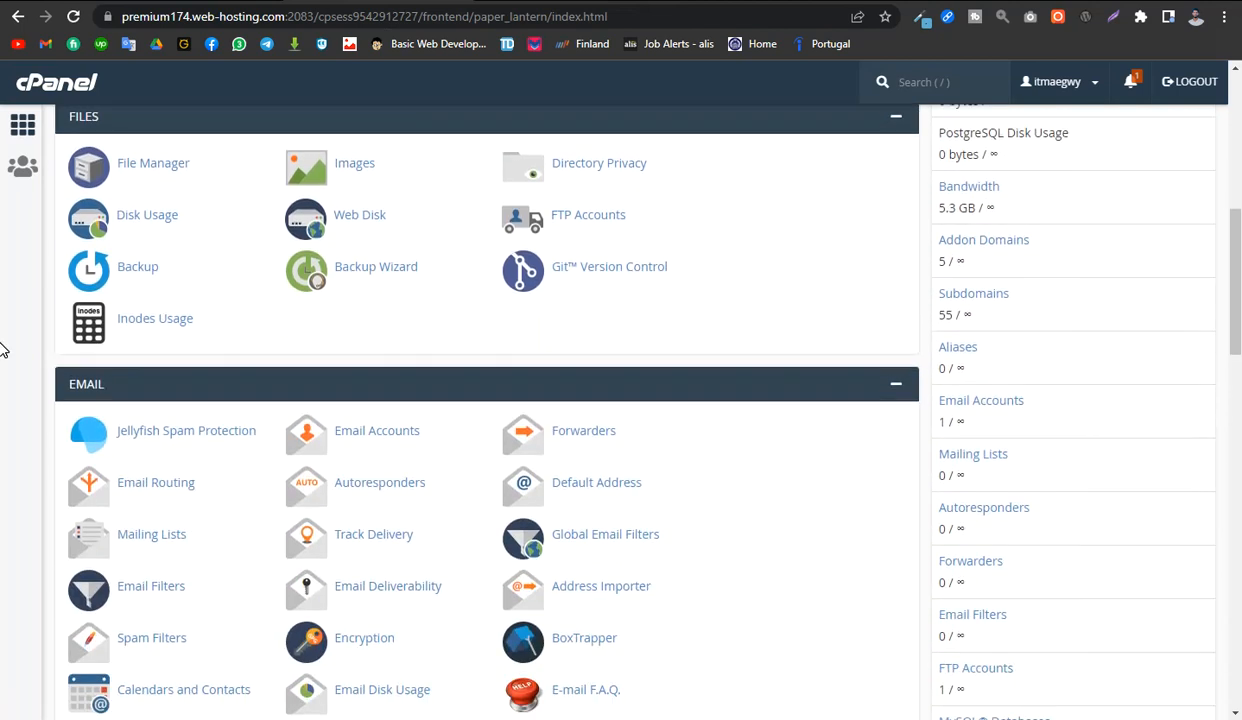
click(153, 165)
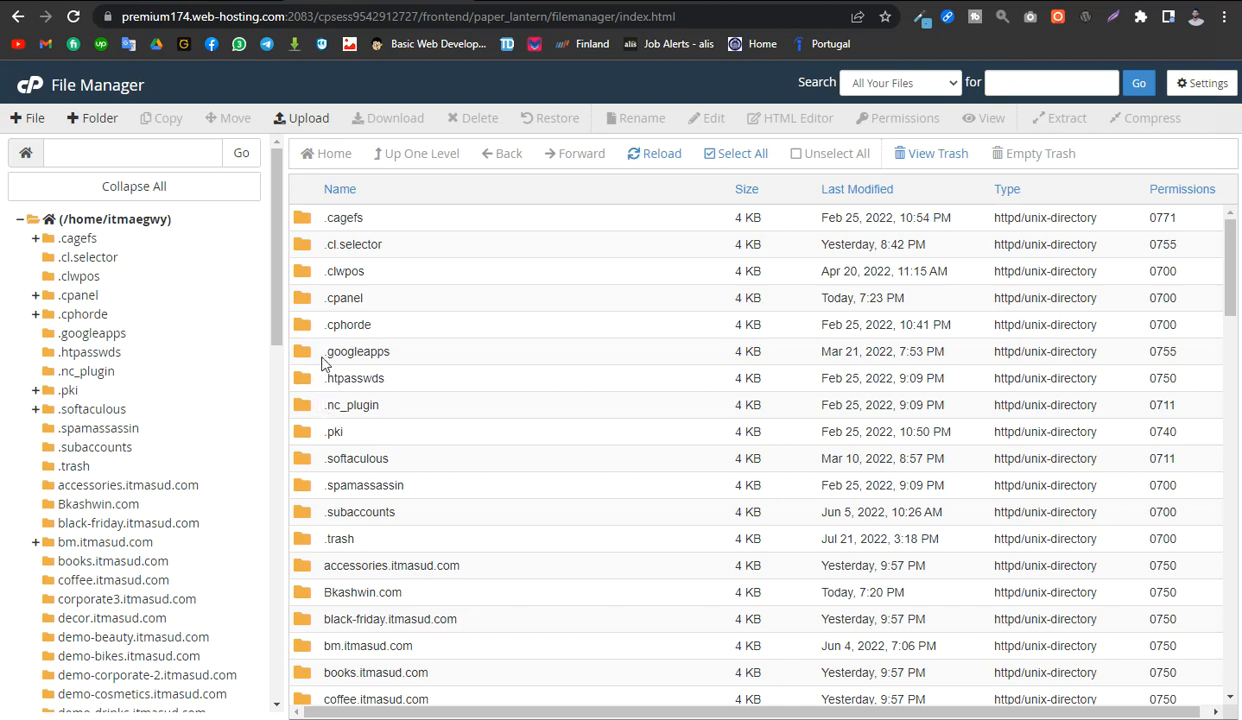
scroll(350, 300, down, 2)
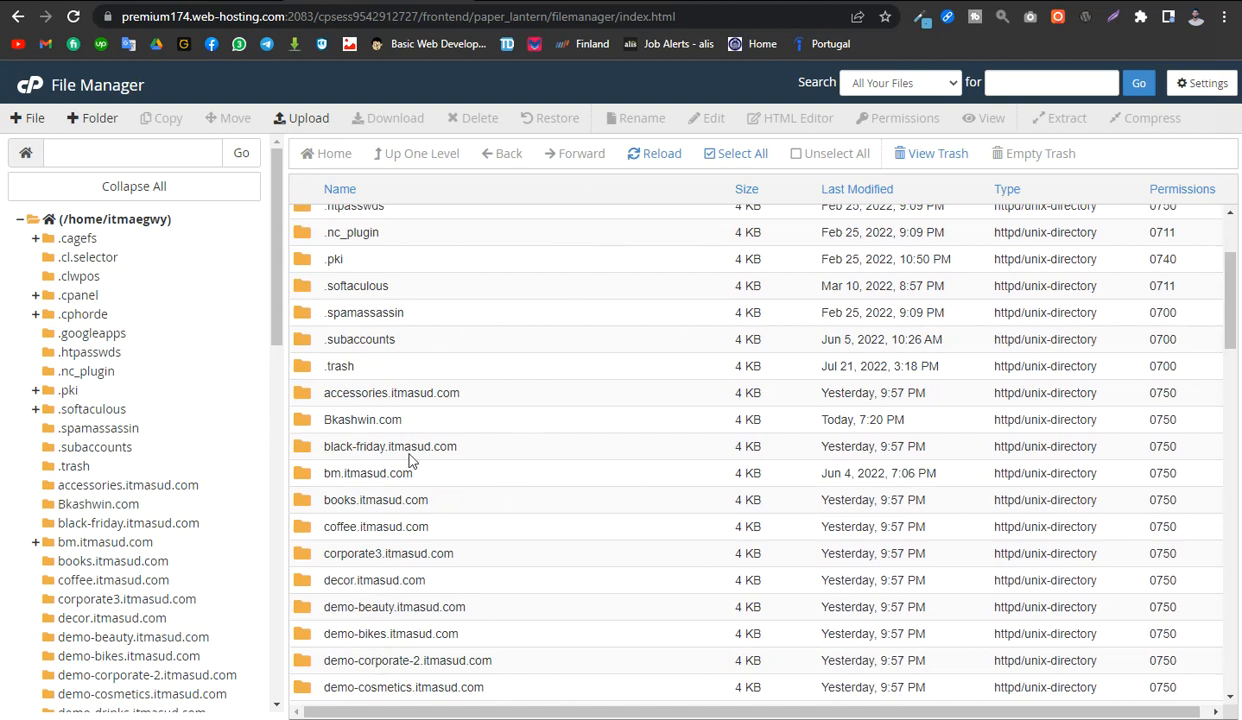
click(304, 425)
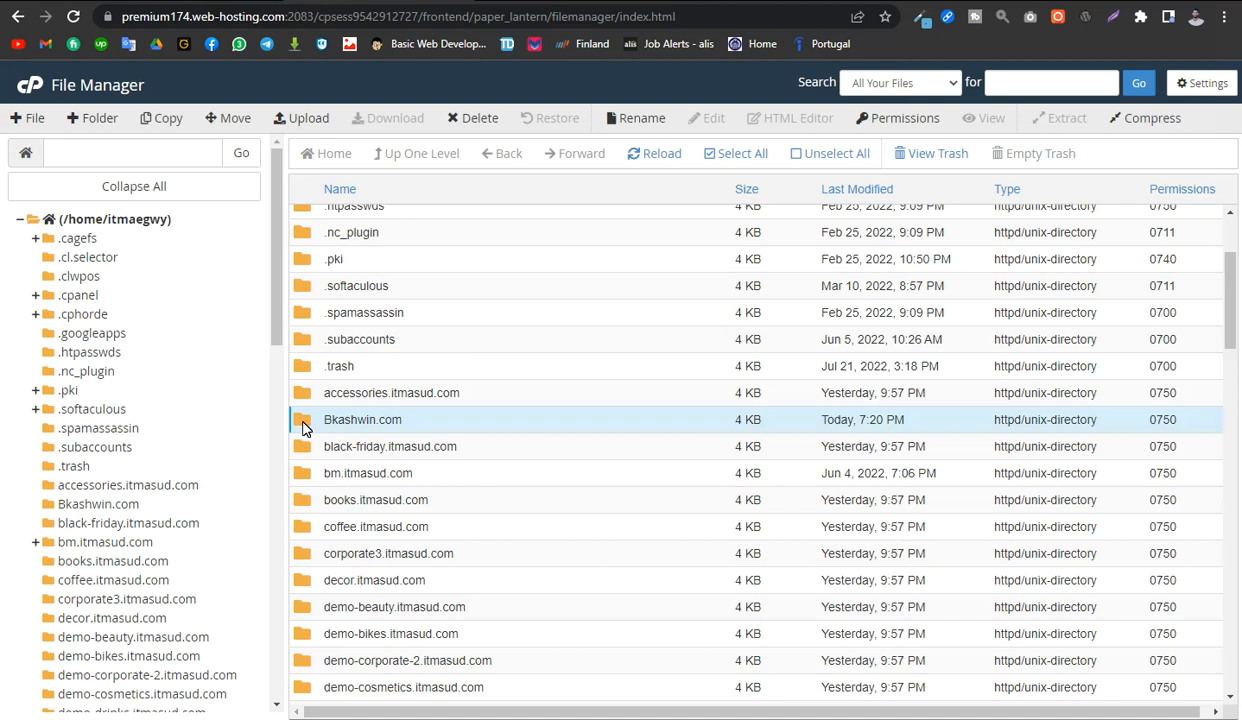
double_click(305, 427)
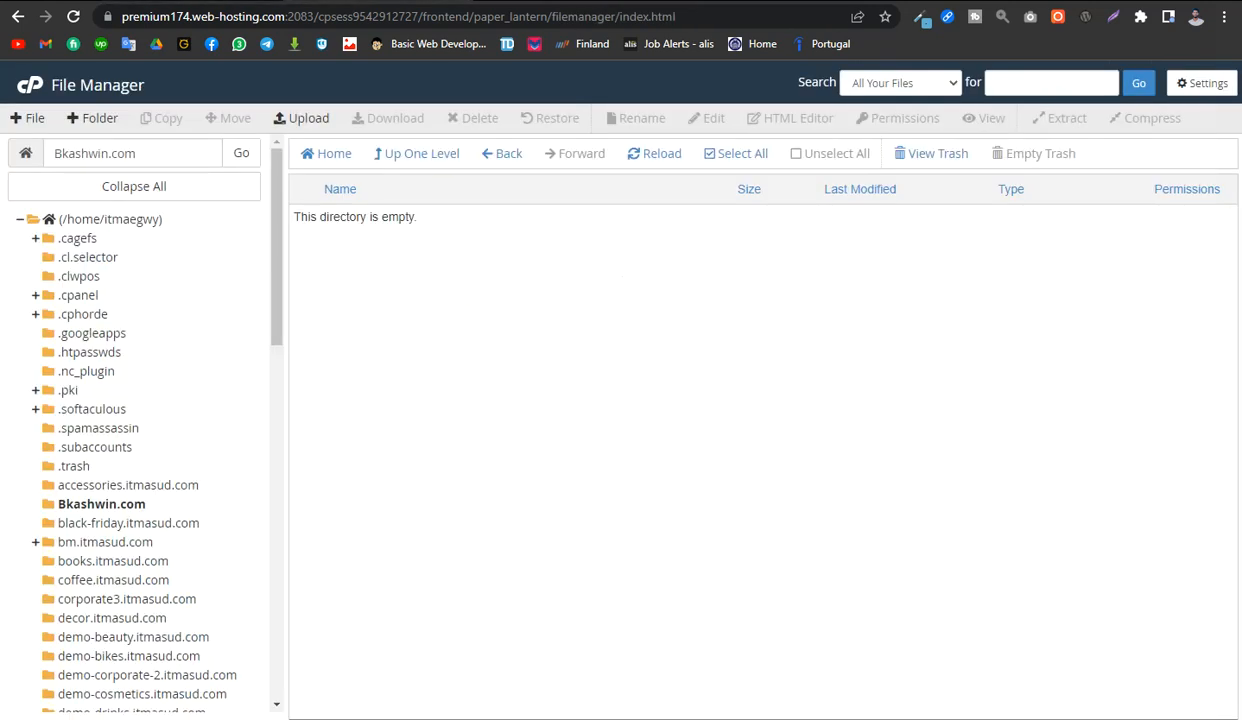
Upload Casino_With_Reviews.zip from the local Ludo Main Code folder to the Bkashwin.com directory and return to that directory
click(548, 620)
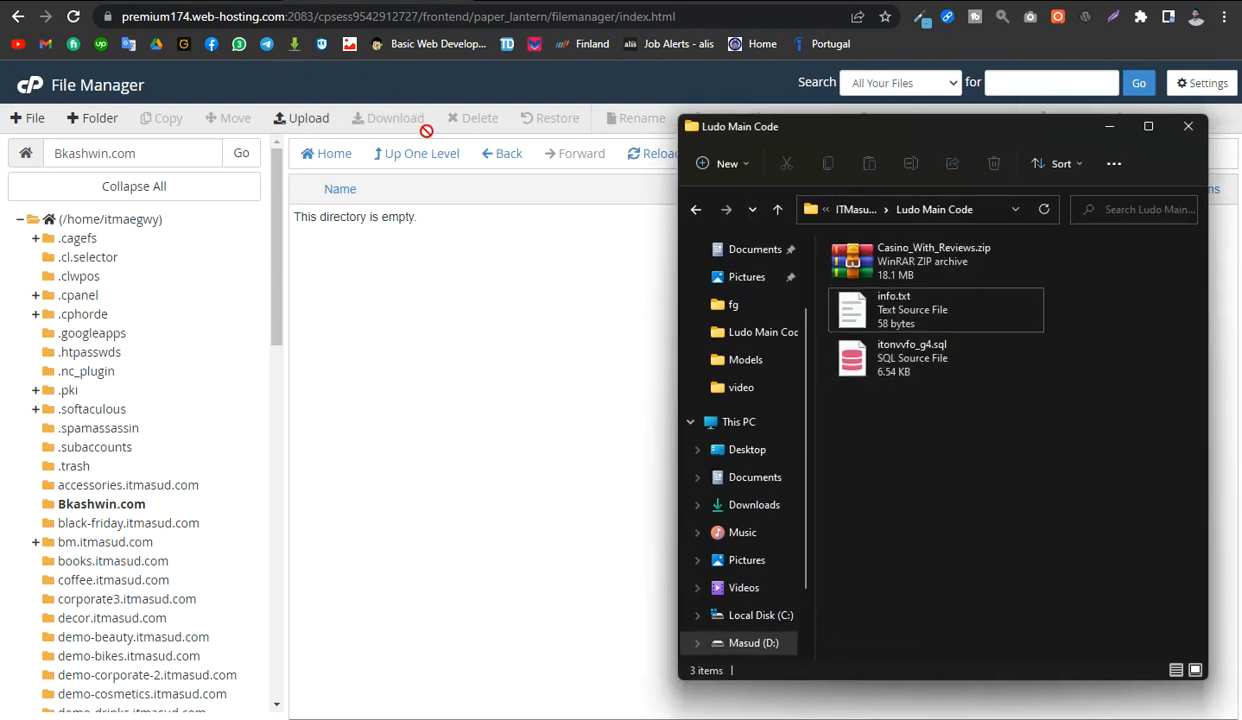
click(304, 121)
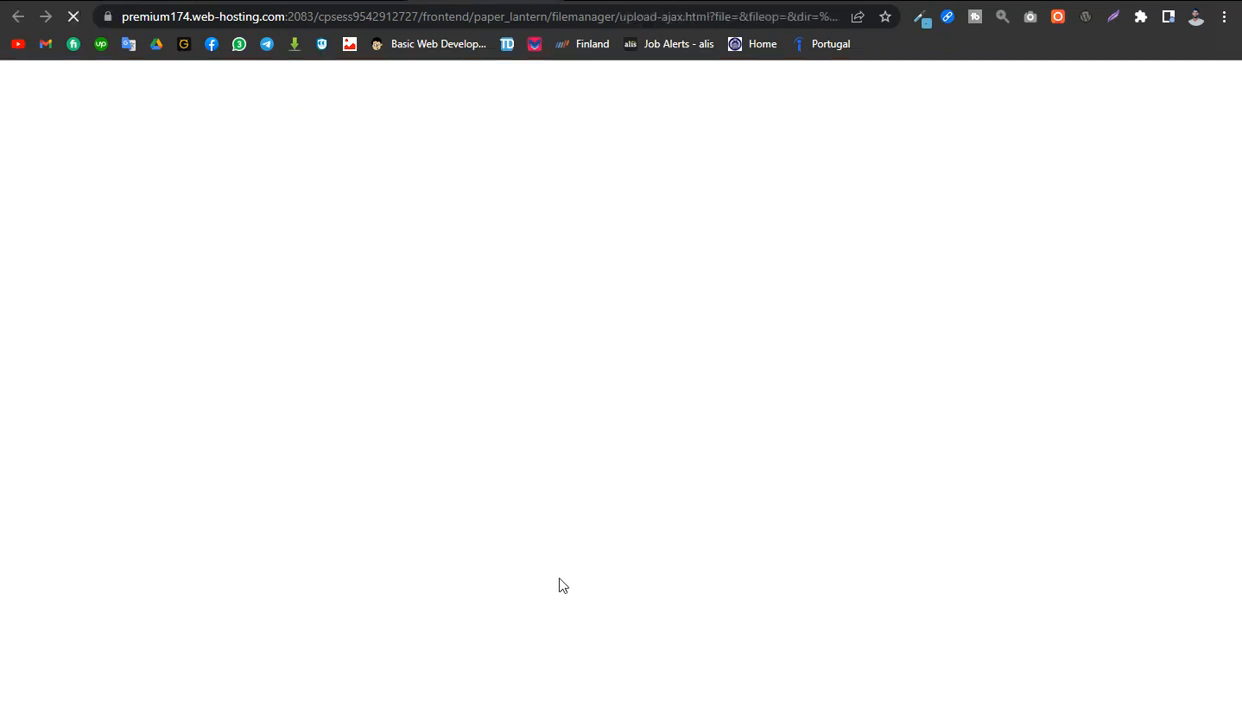
click(617, 718)
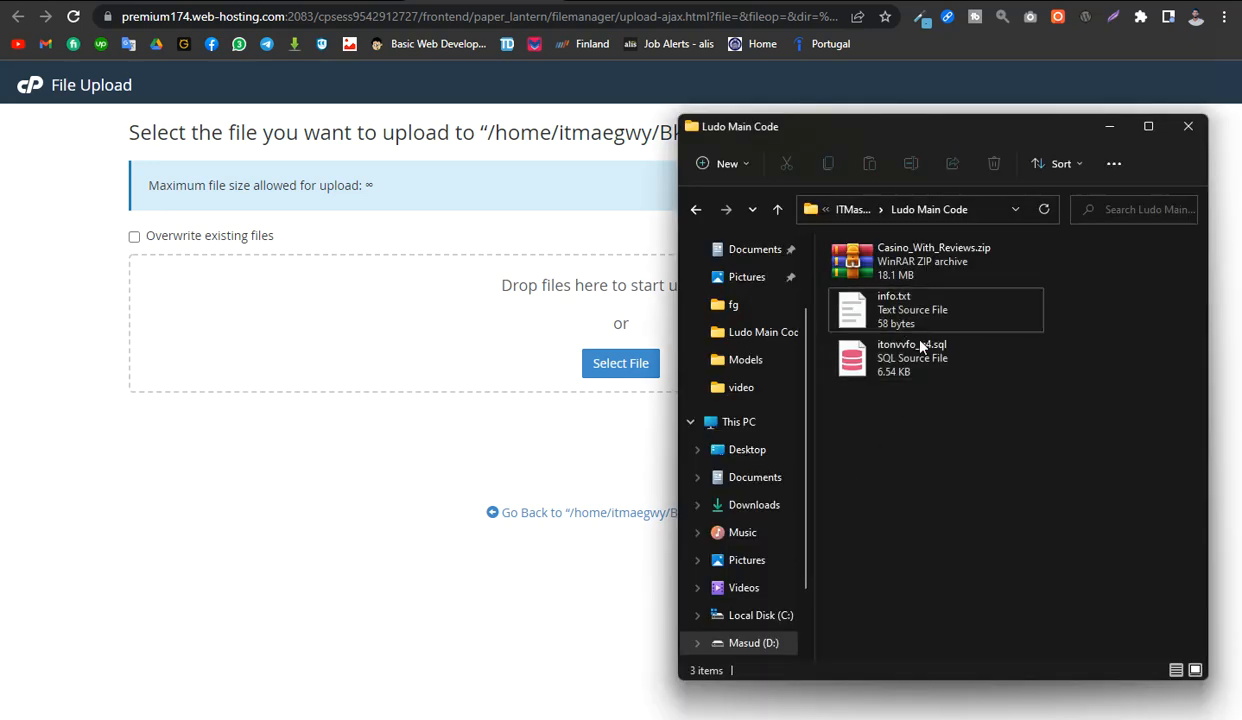
drag(876, 263, 628, 379)
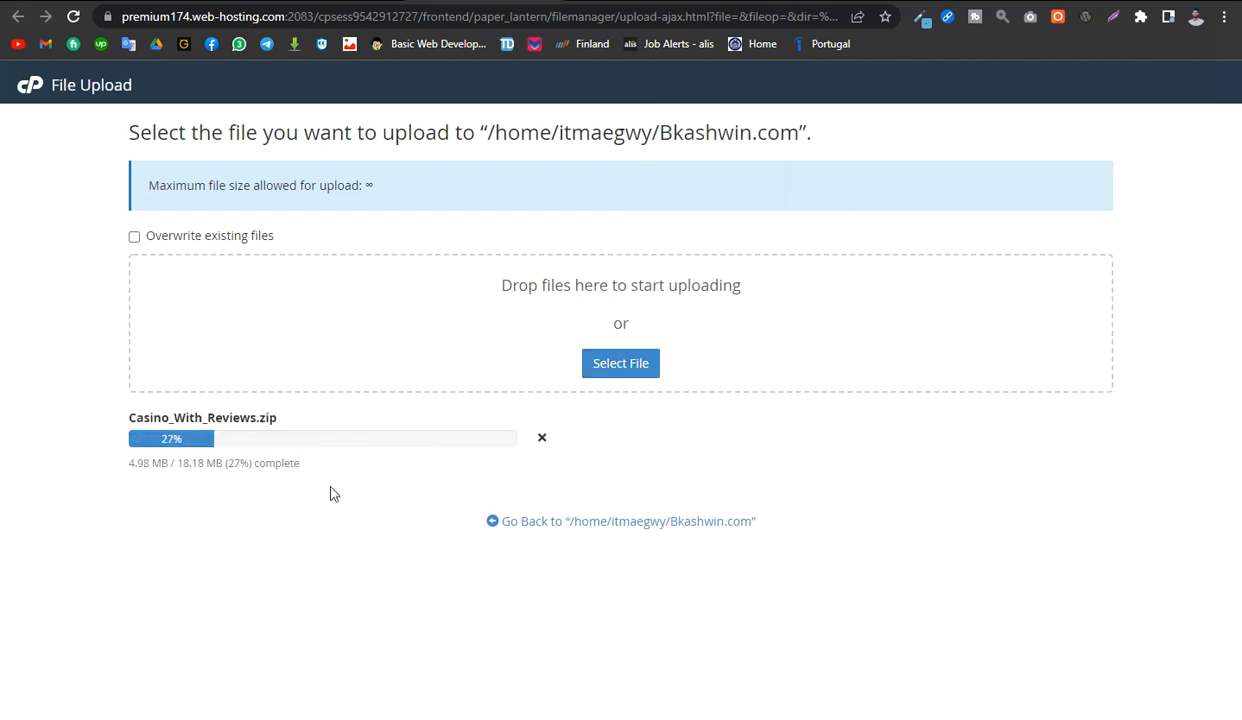
click(585, 522)
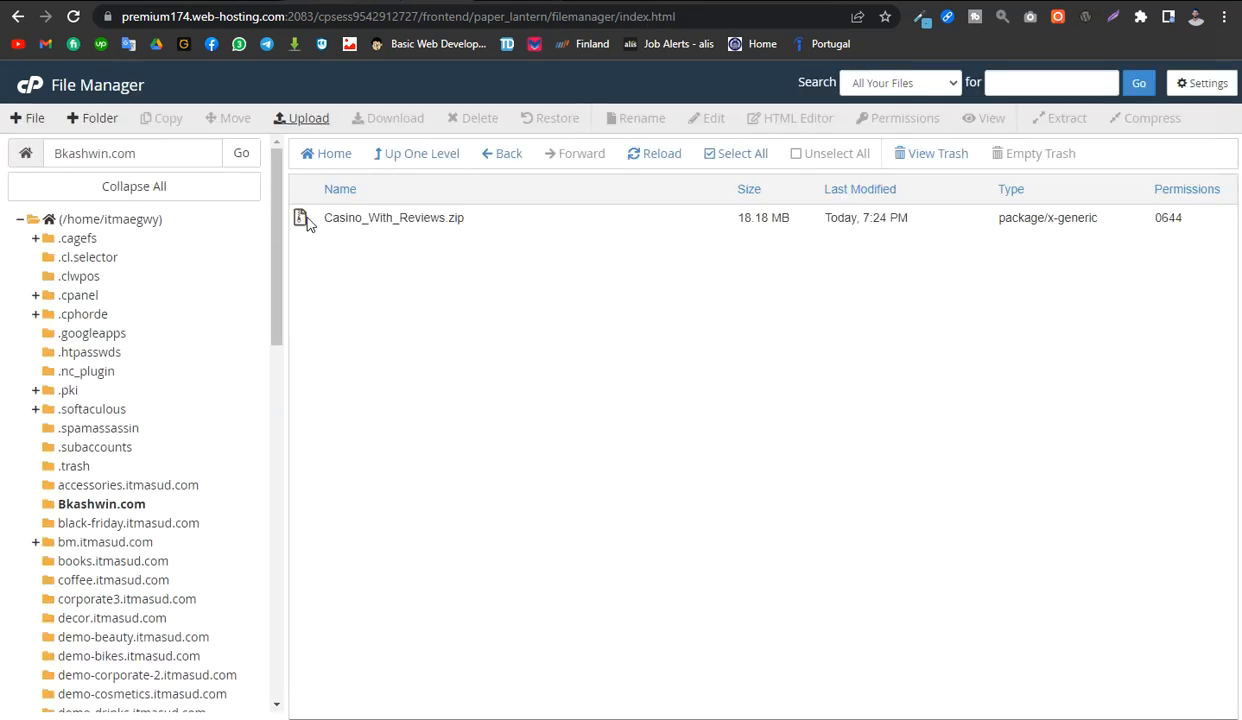
Extract Casino_With_Reviews.zip into the /Bkashwin.com/ directory and dismiss the extraction results
right_click(303, 221)
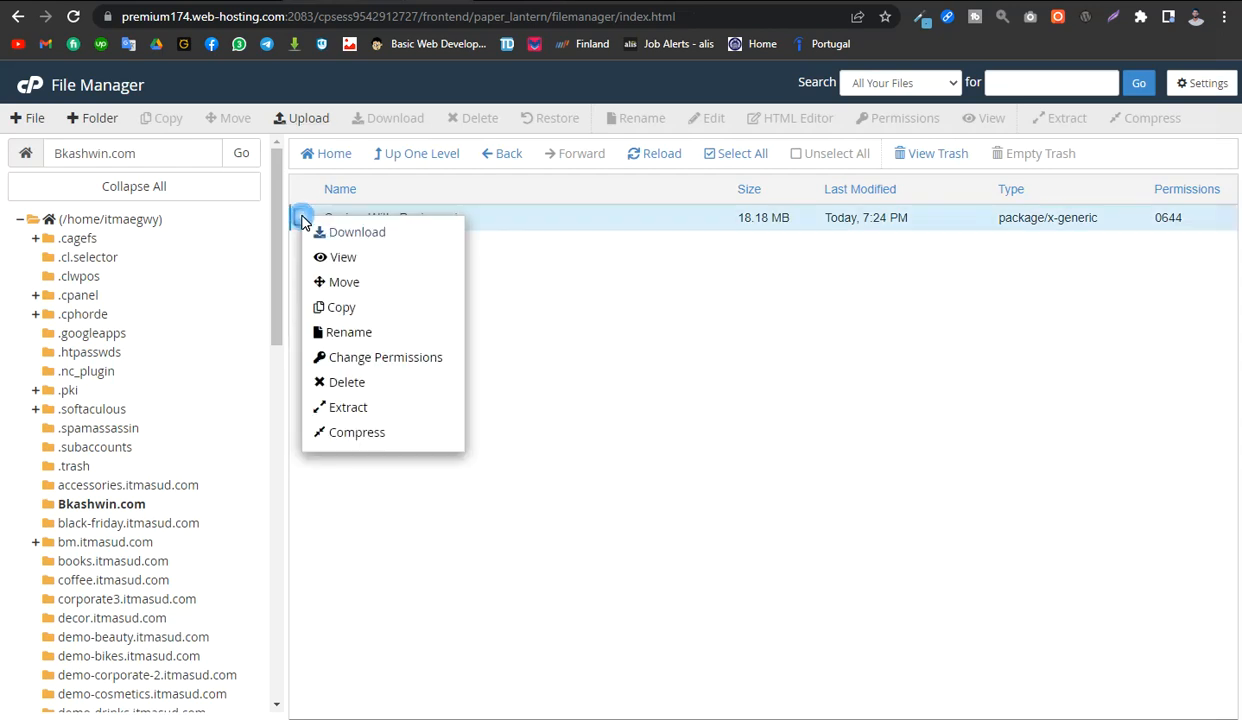
click(352, 412)
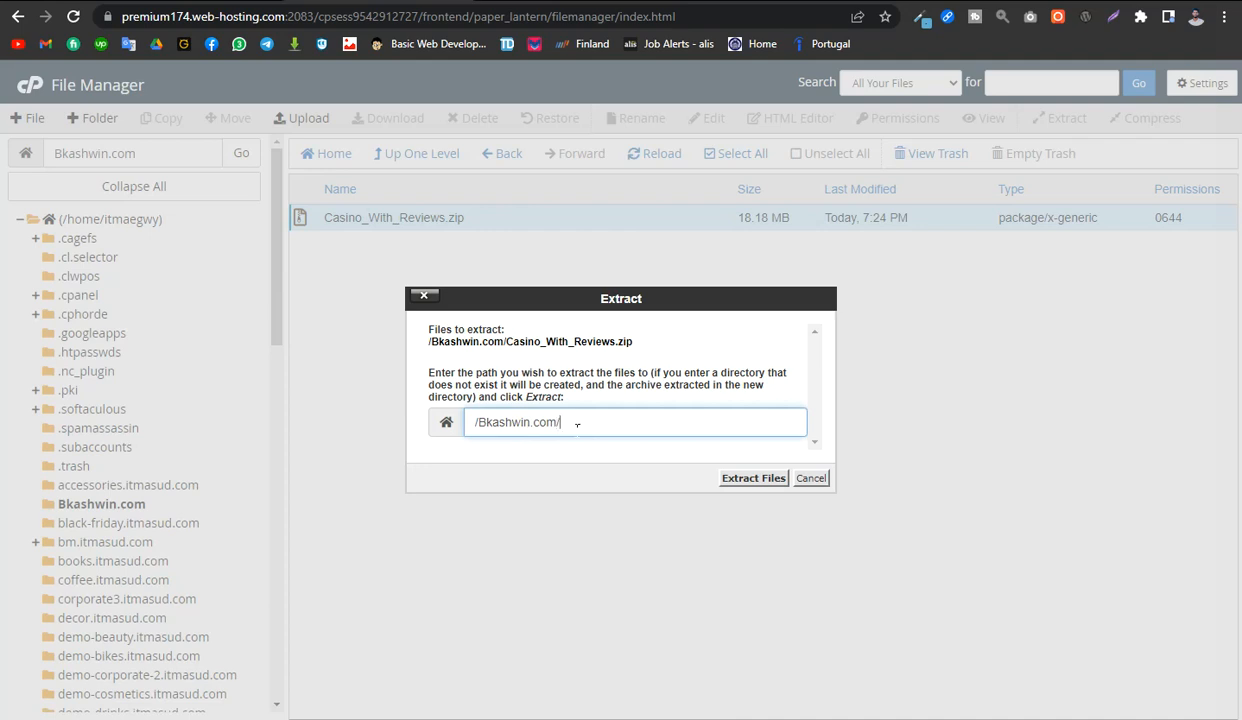
text(/pbvksdjfje)
key(BackSpace)
key(BackSpace)
key(BackSpace)
key(BackSpace)
key(BackSpace)
key(BackSpace)
key(BackSpace)
key(BackSpace)
key(BackSpace)
click(766, 482)
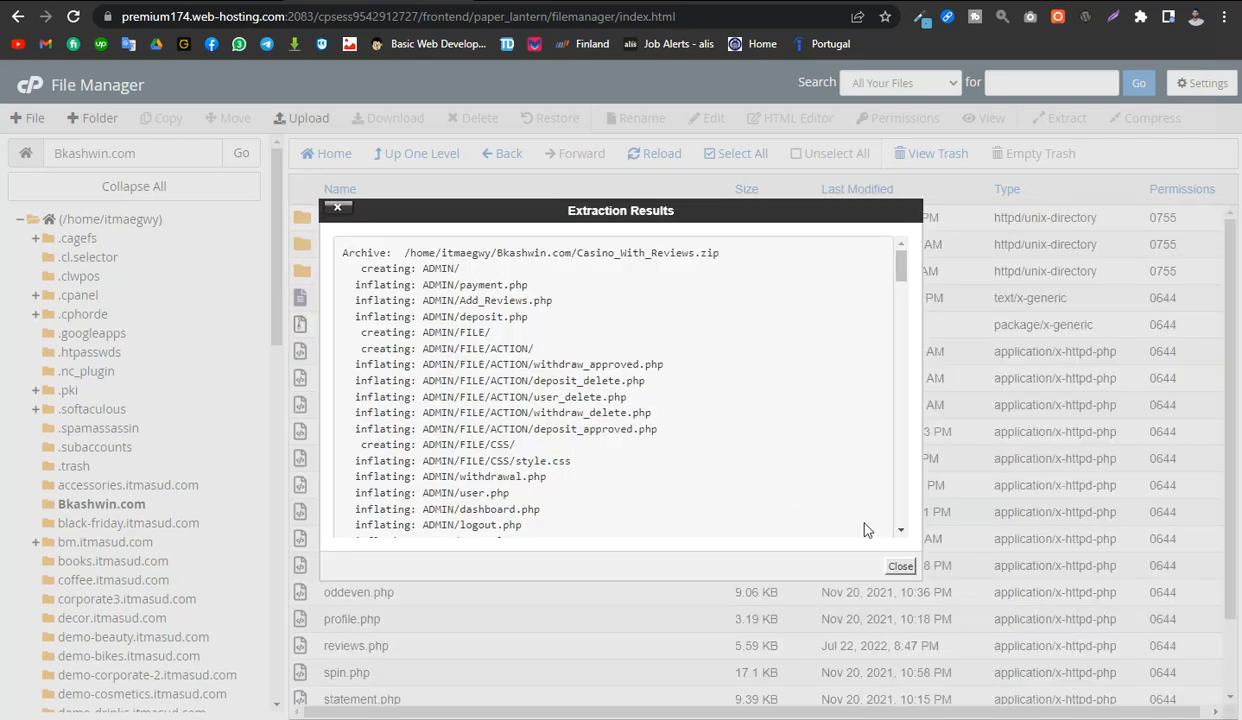
click(900, 566)
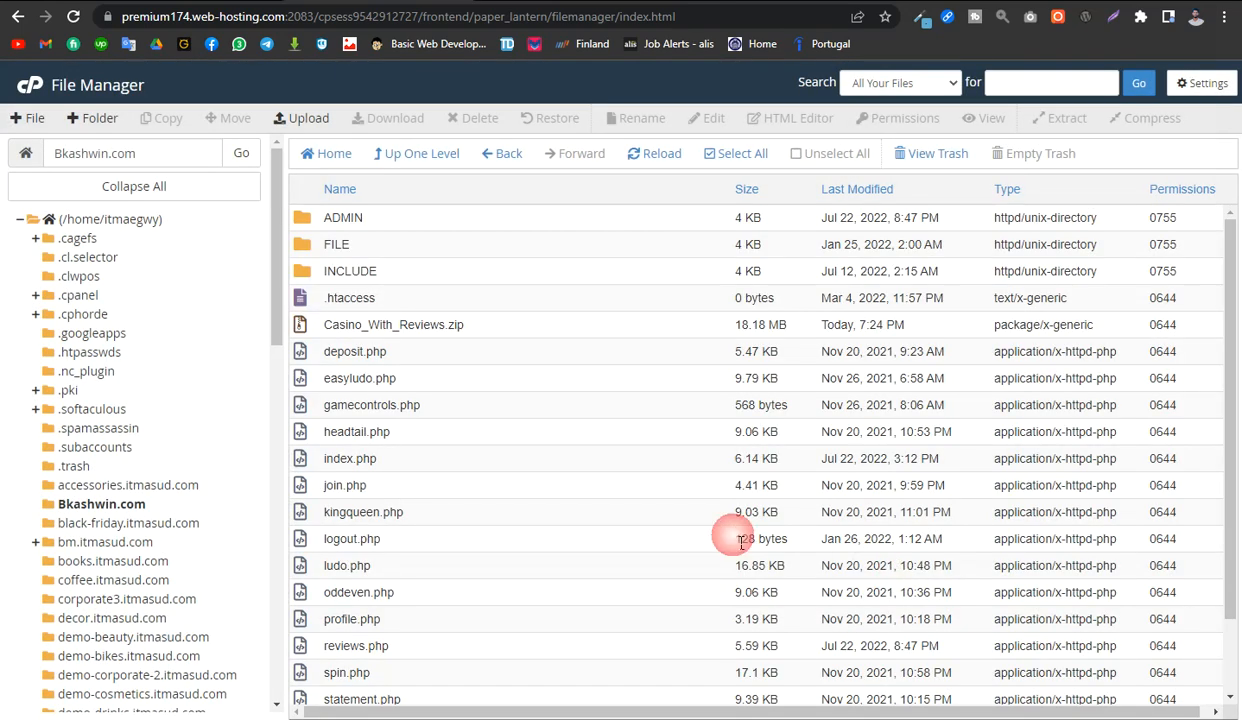
Permanently delete Casino_With_Reviews.zip from the Bkashwin.com folder, skipping the trash
click(303, 324)
right_click(300, 330)
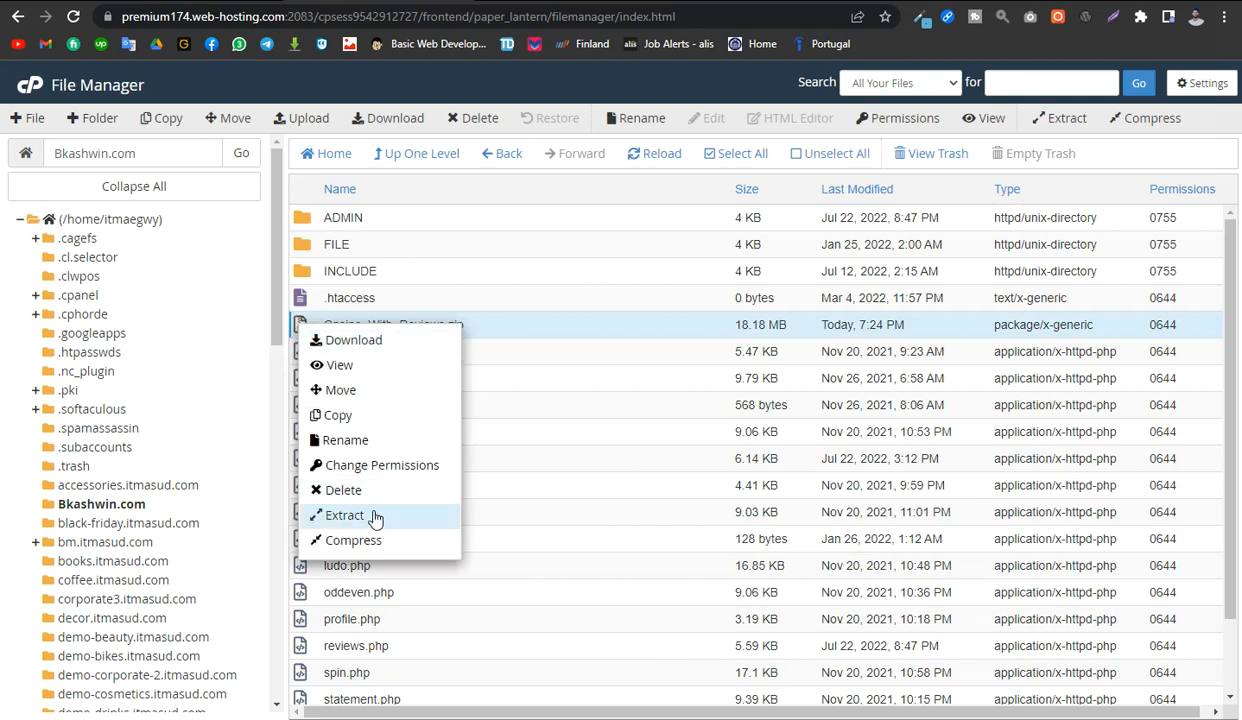
click(398, 490)
click(475, 399)
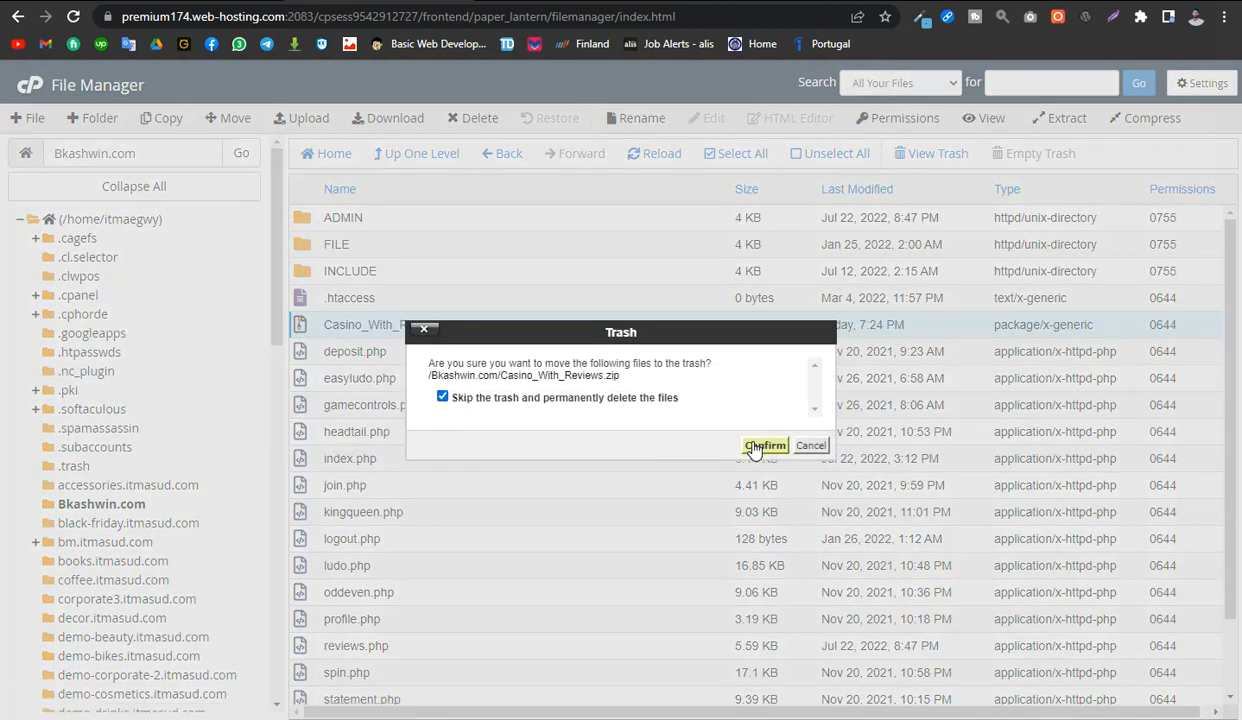
click(762, 445)
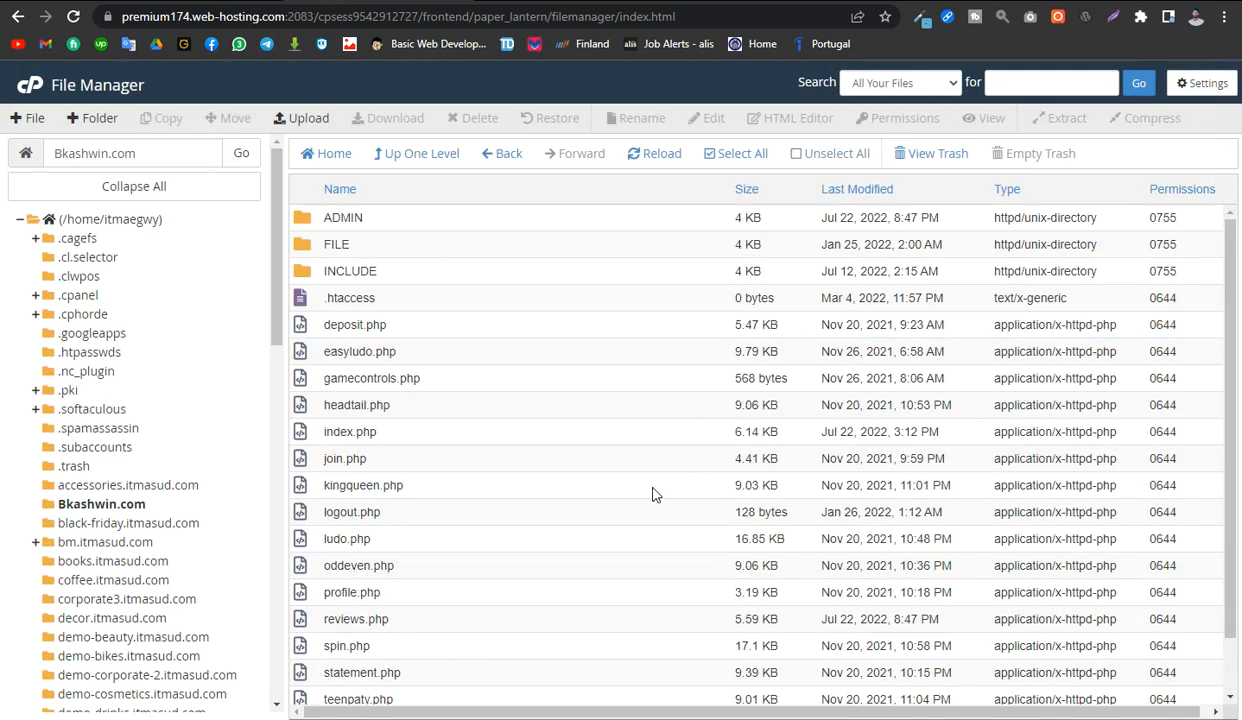
Reload the bkashwin.com website to check how it loads, and return to the File Manager
click(560, 1)
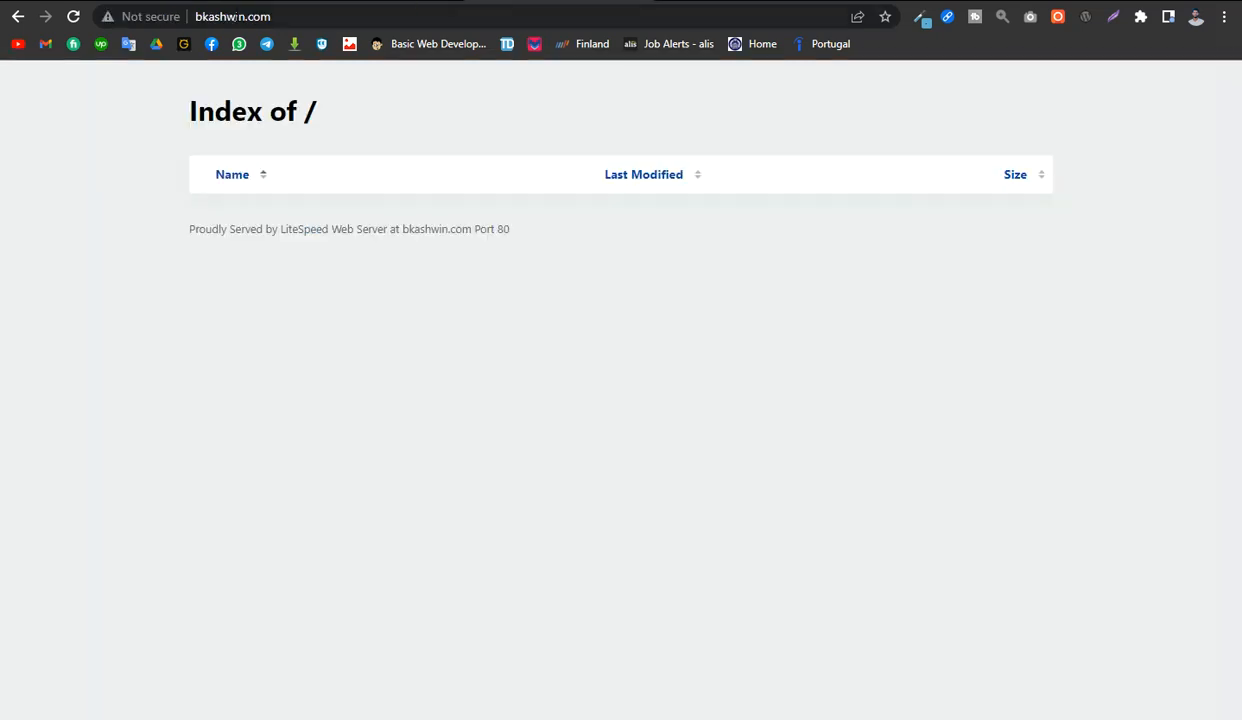
click(74, 17)
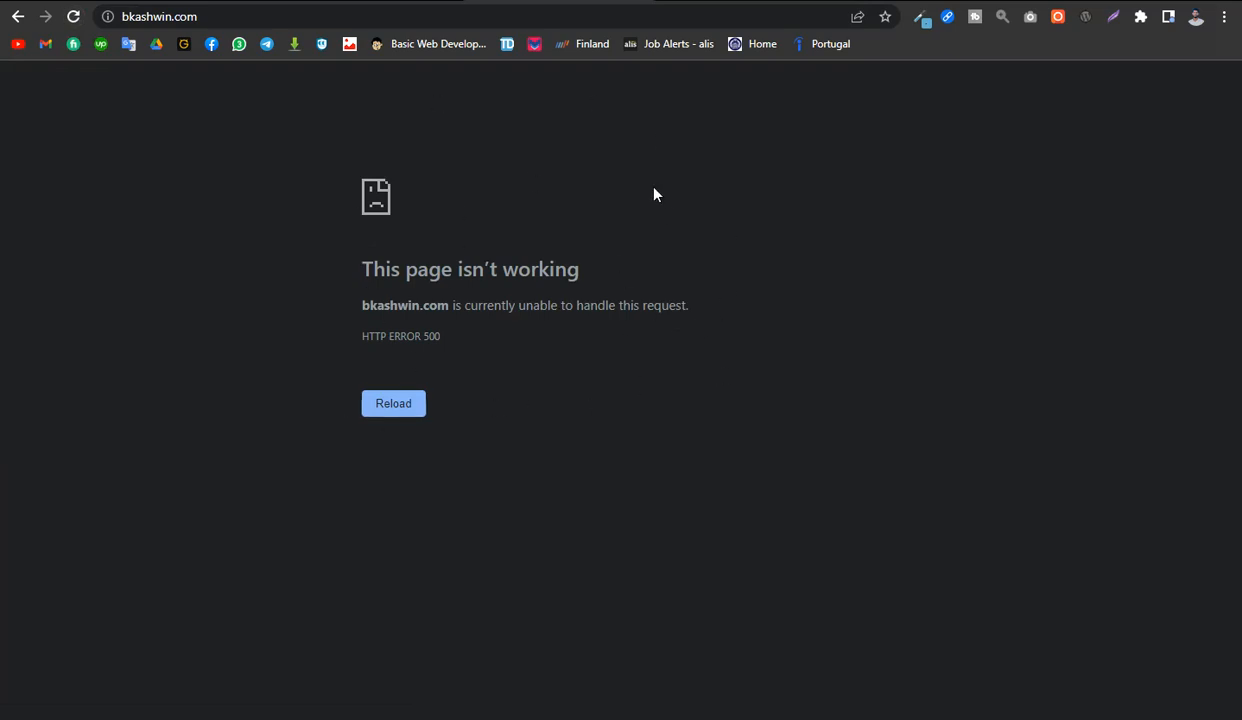
click(375, 1)
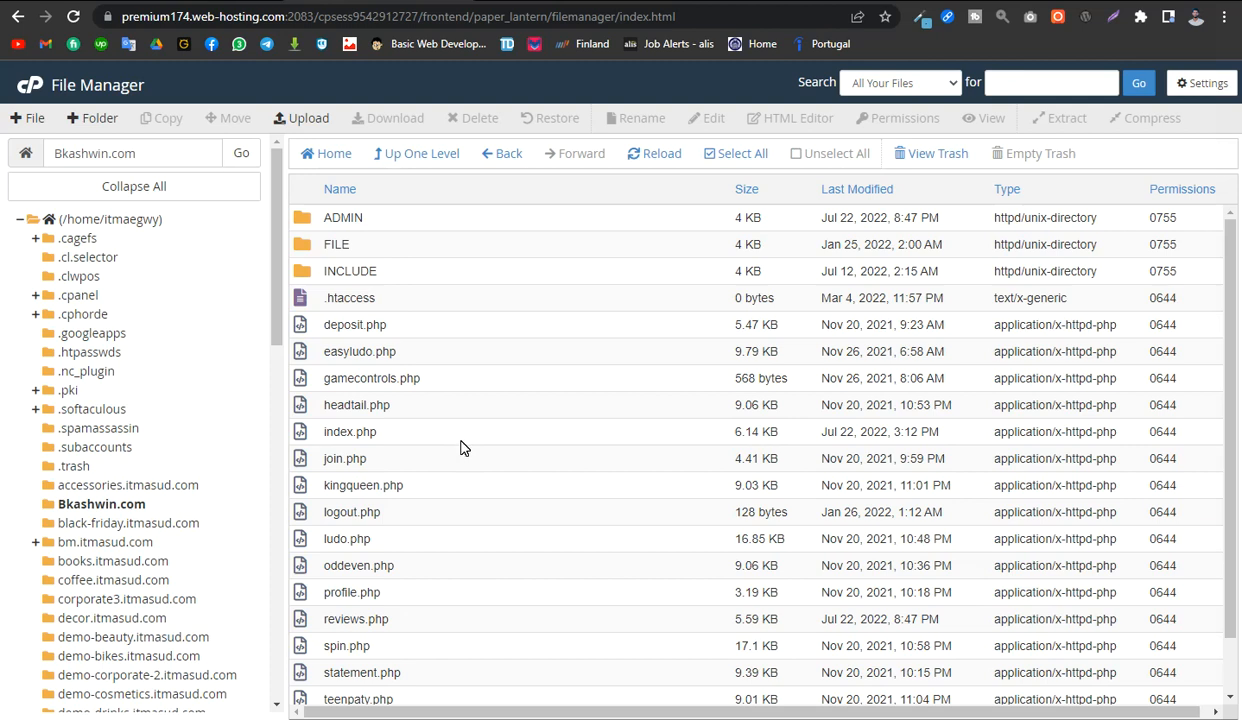
Open db.php from the FILE/ACTION folder of Bkashwin.com in the code editor
double_click(303, 246)
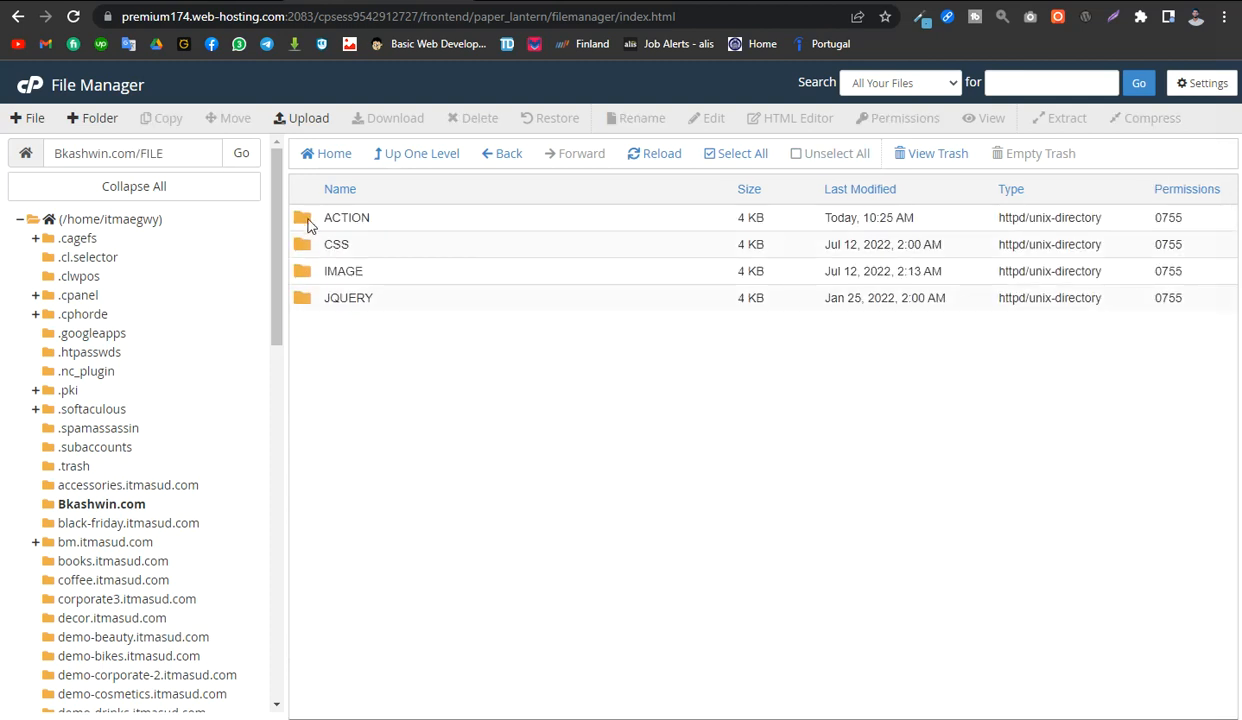
double_click(301, 219)
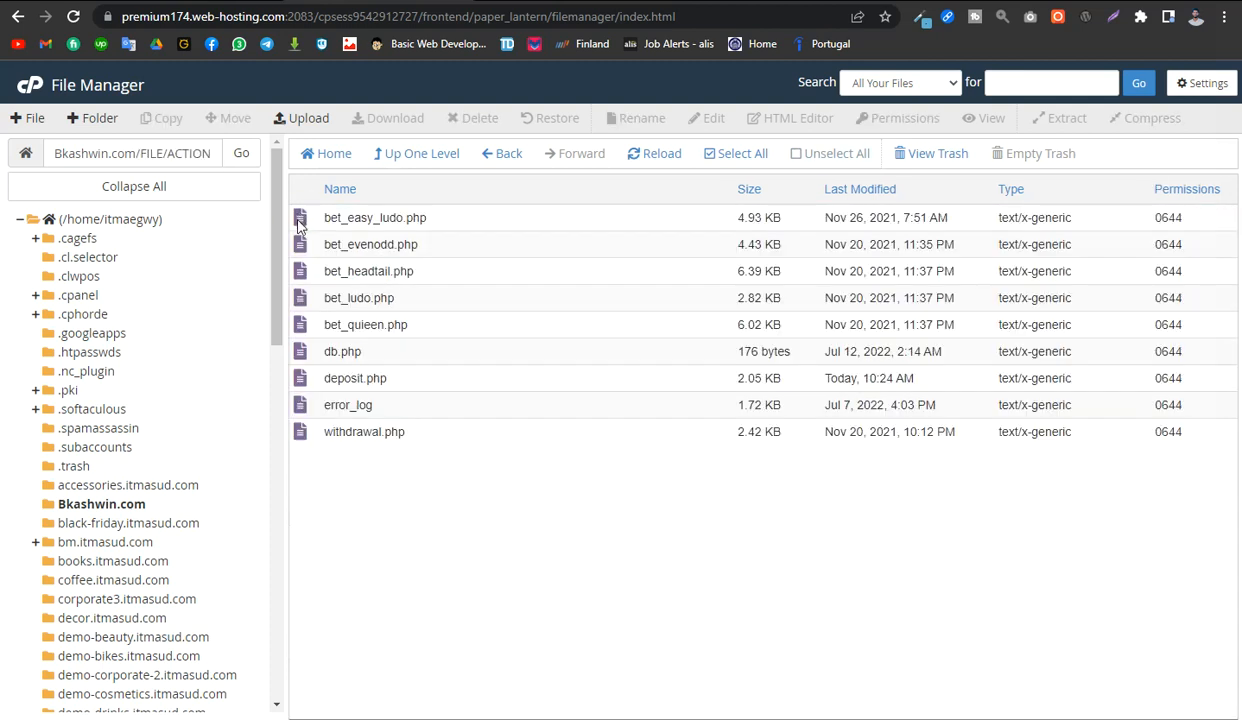
right_click(301, 355)
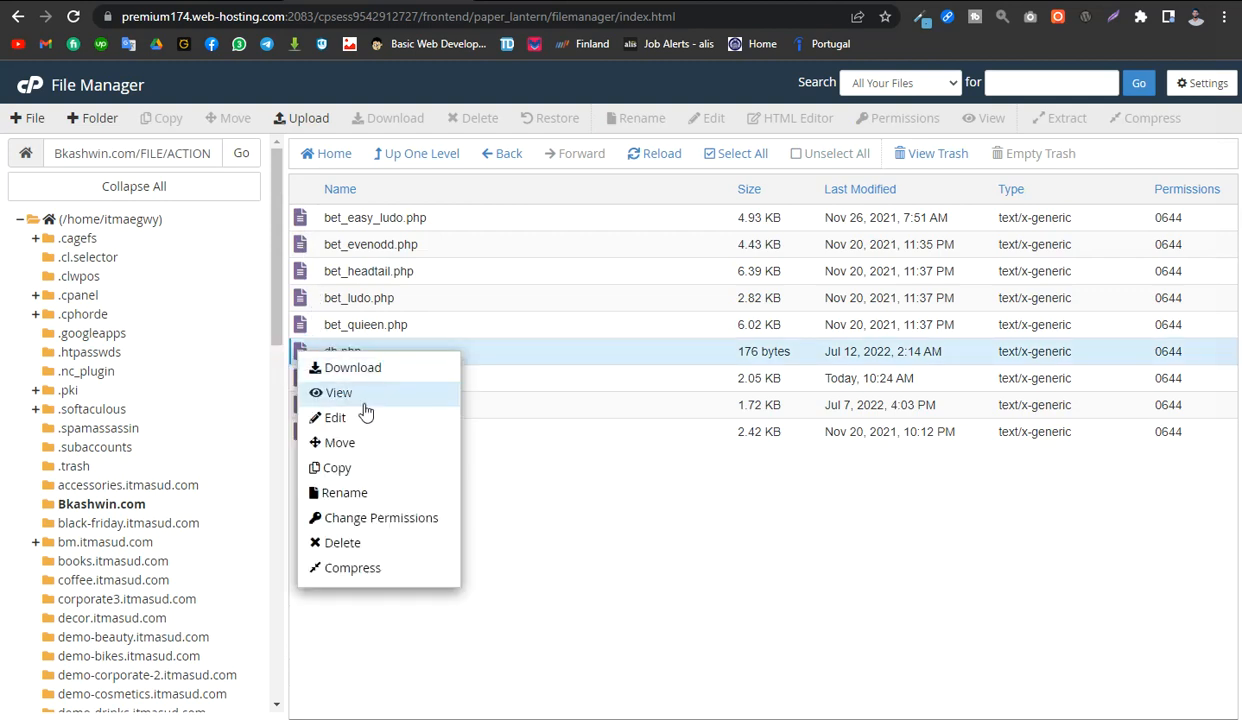
click(330, 418)
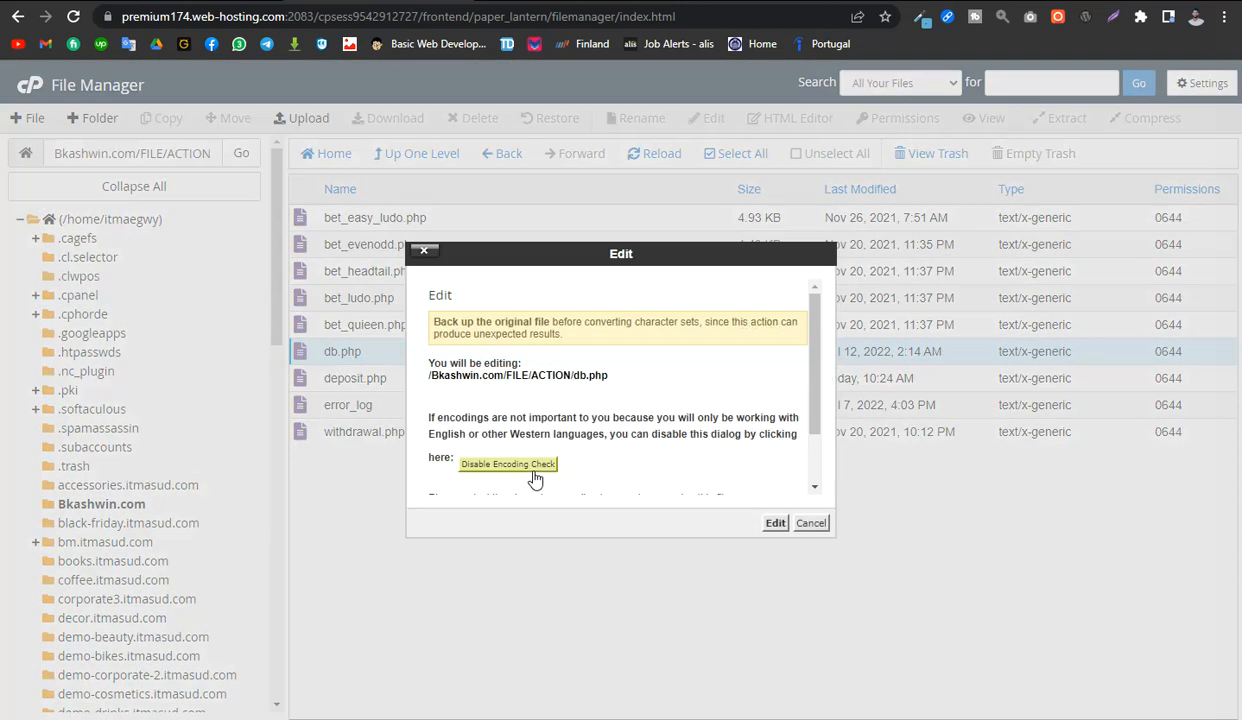
click(775, 523)
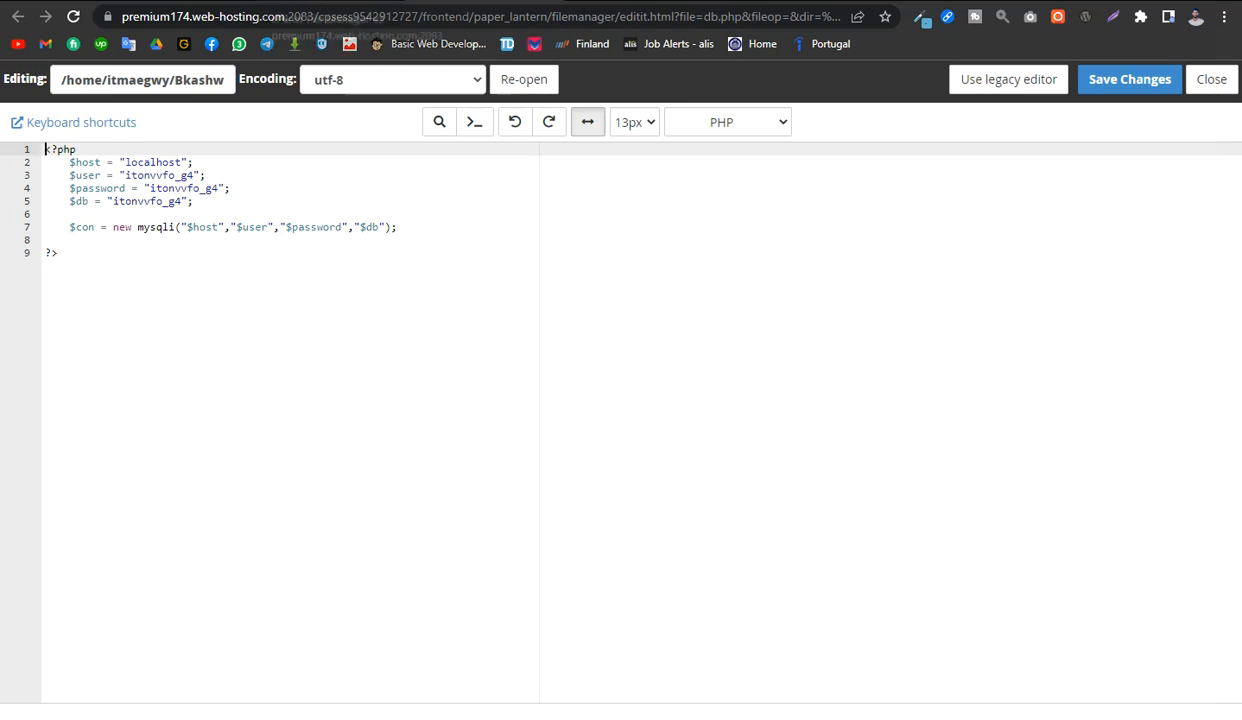
Return to the cPanel home page and open the MySQL Databases management page
click(322, 1)
click(215, 1)
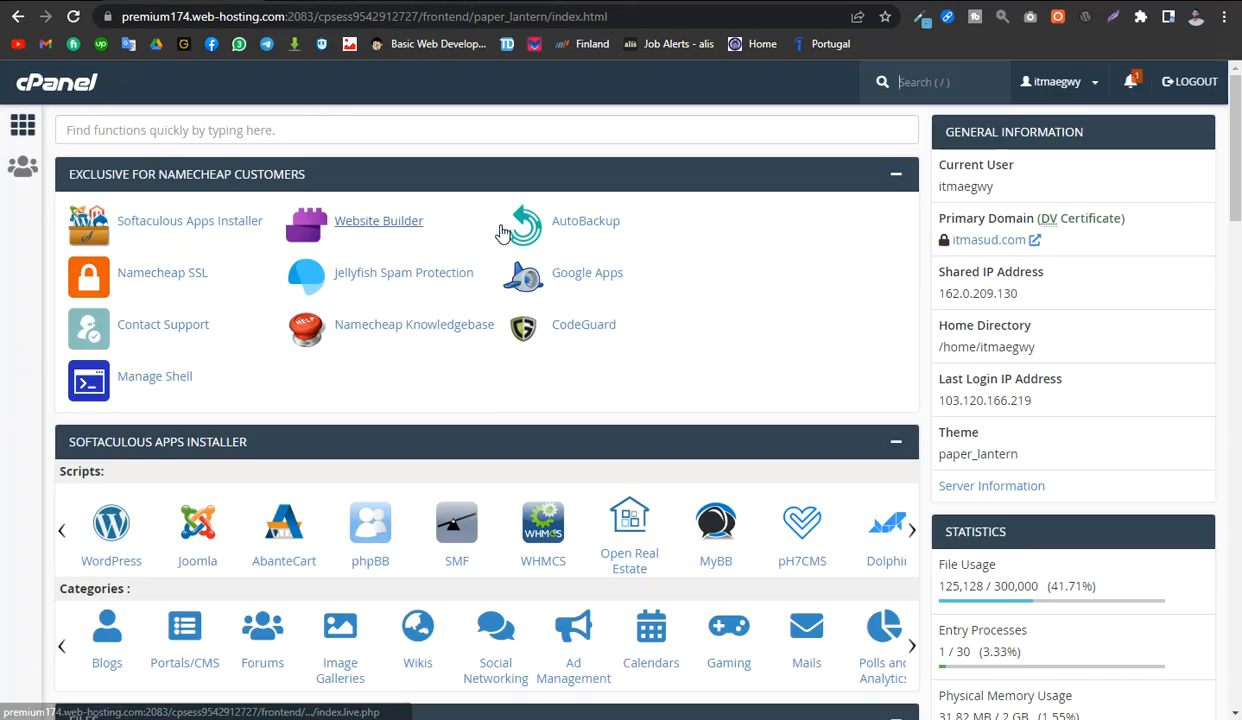
scroll(513, 233, down, 7)
scroll(503, 233, down, 7)
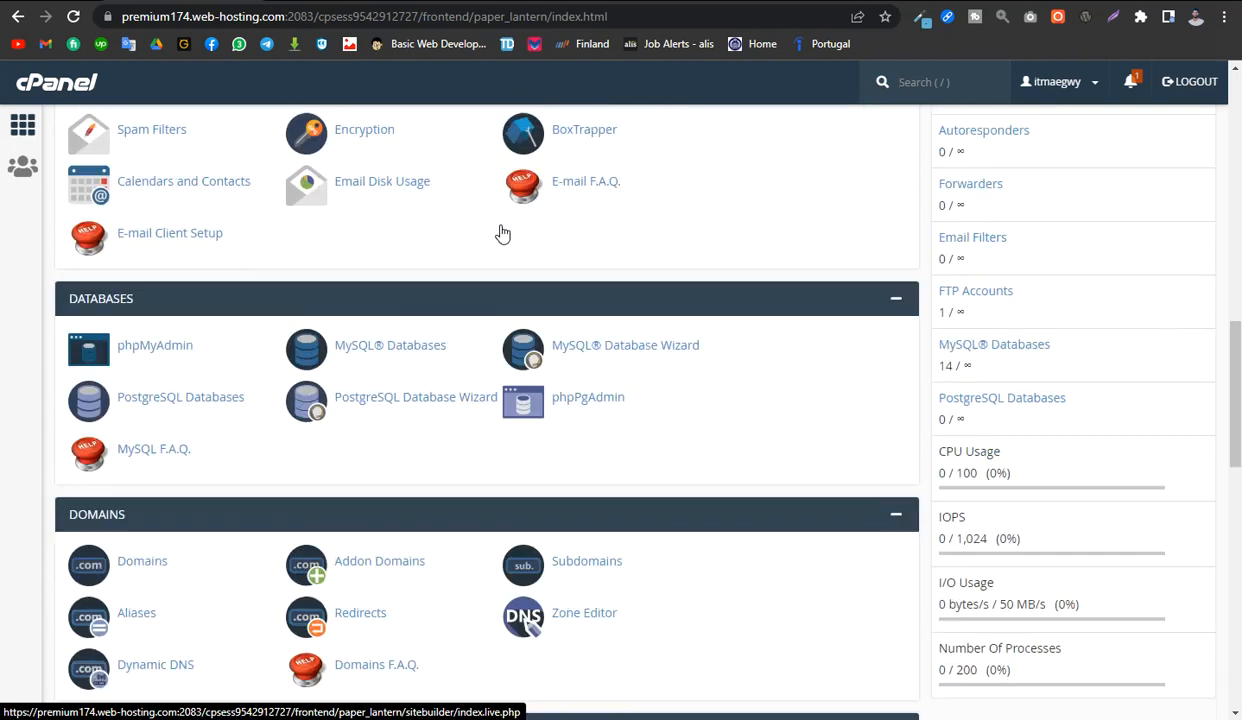
scroll(378, 172, up, 1)
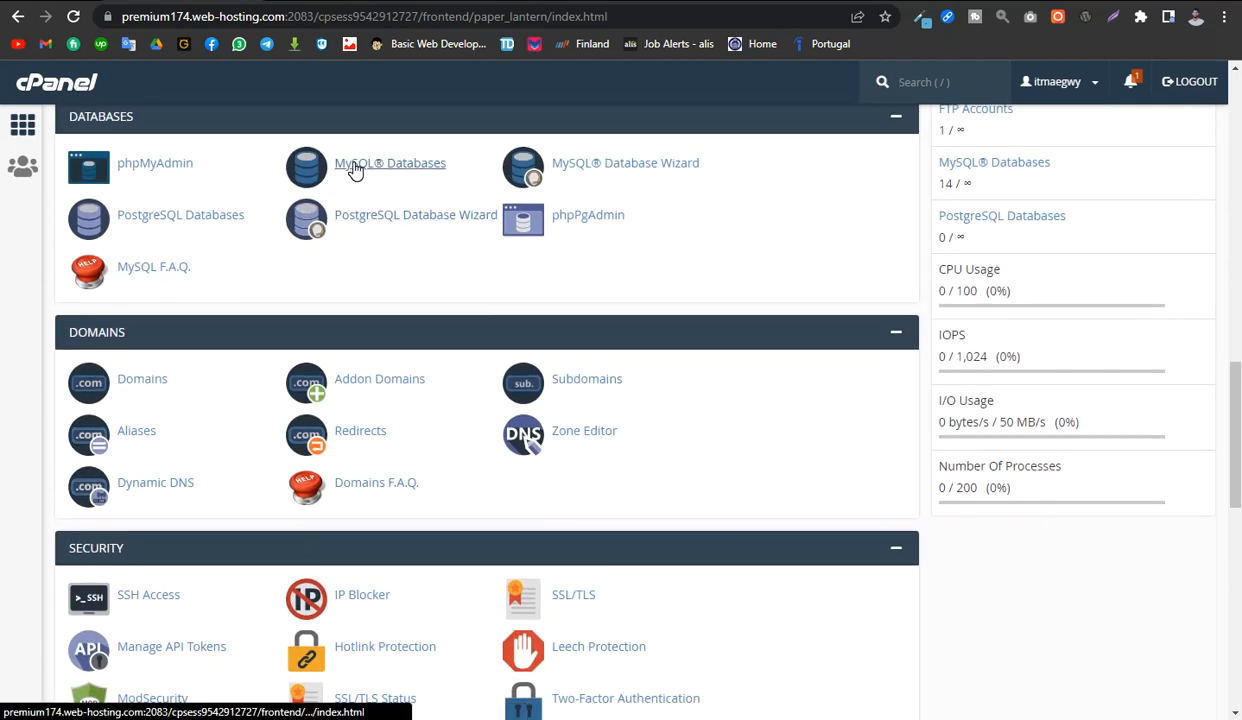
click(355, 170)
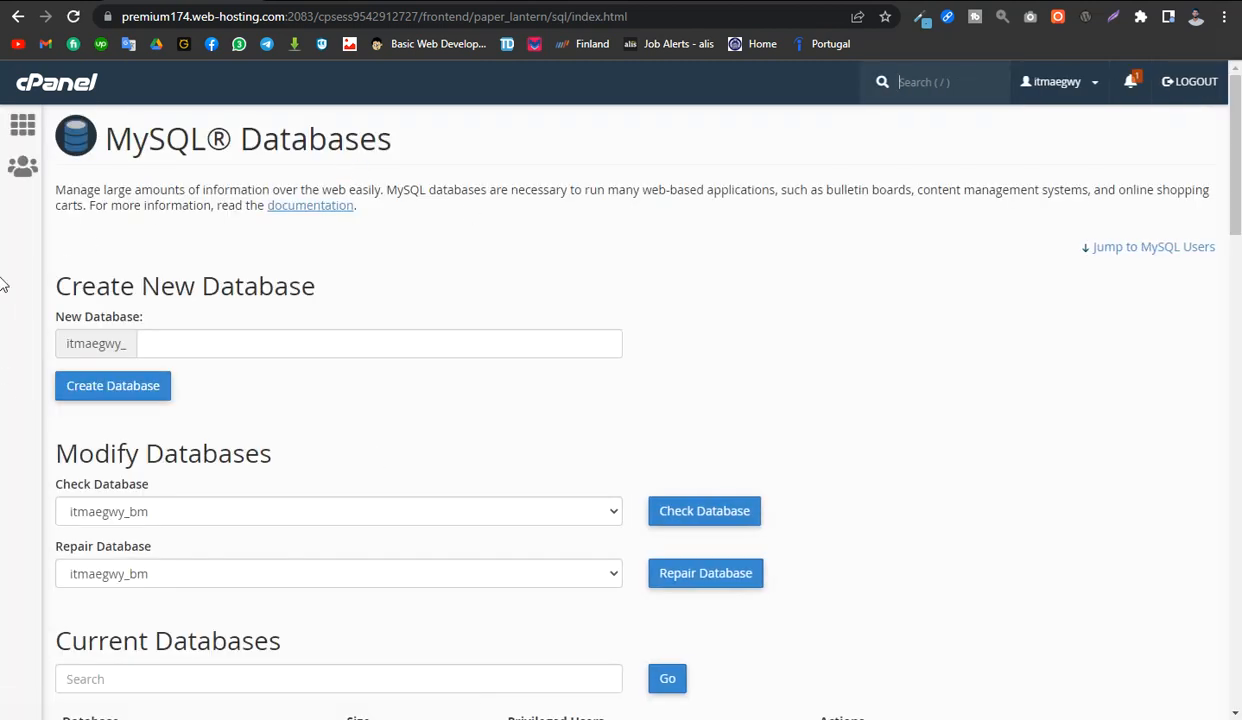
Create a new MySQL database named bkashwin and go back to the databases page
drag(78, 287, 300, 316)
click(208, 346)
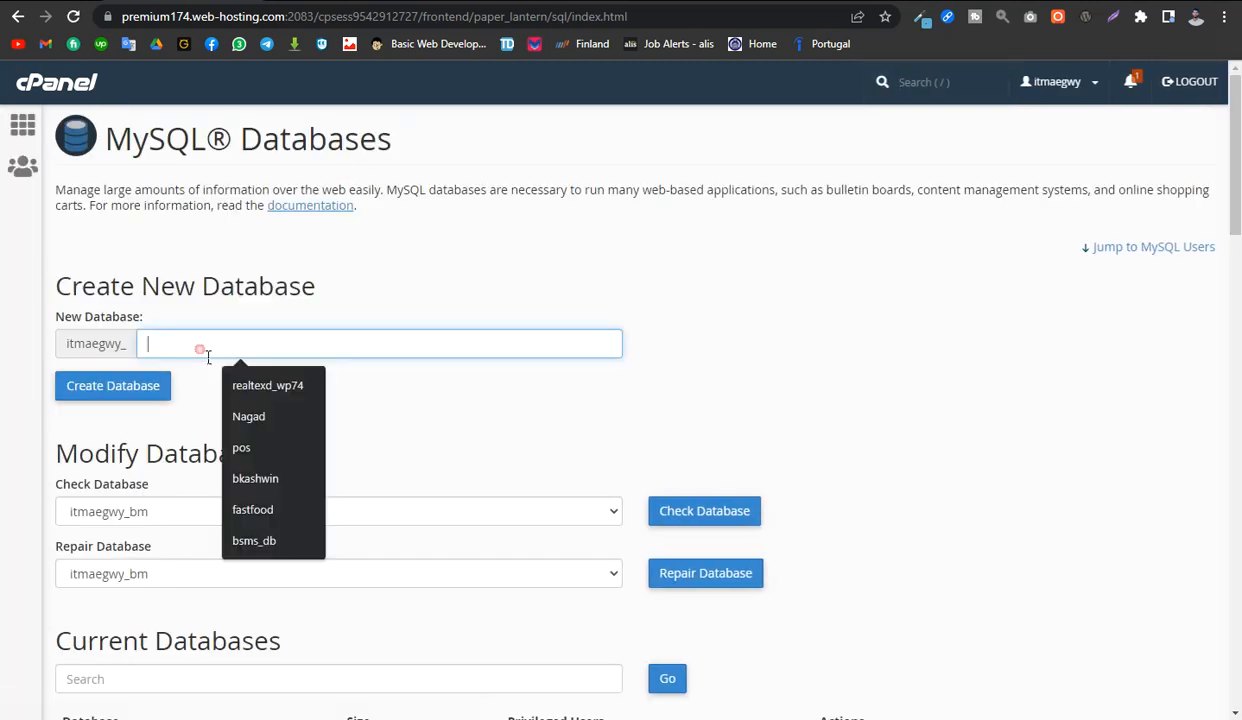
click(250, 465)
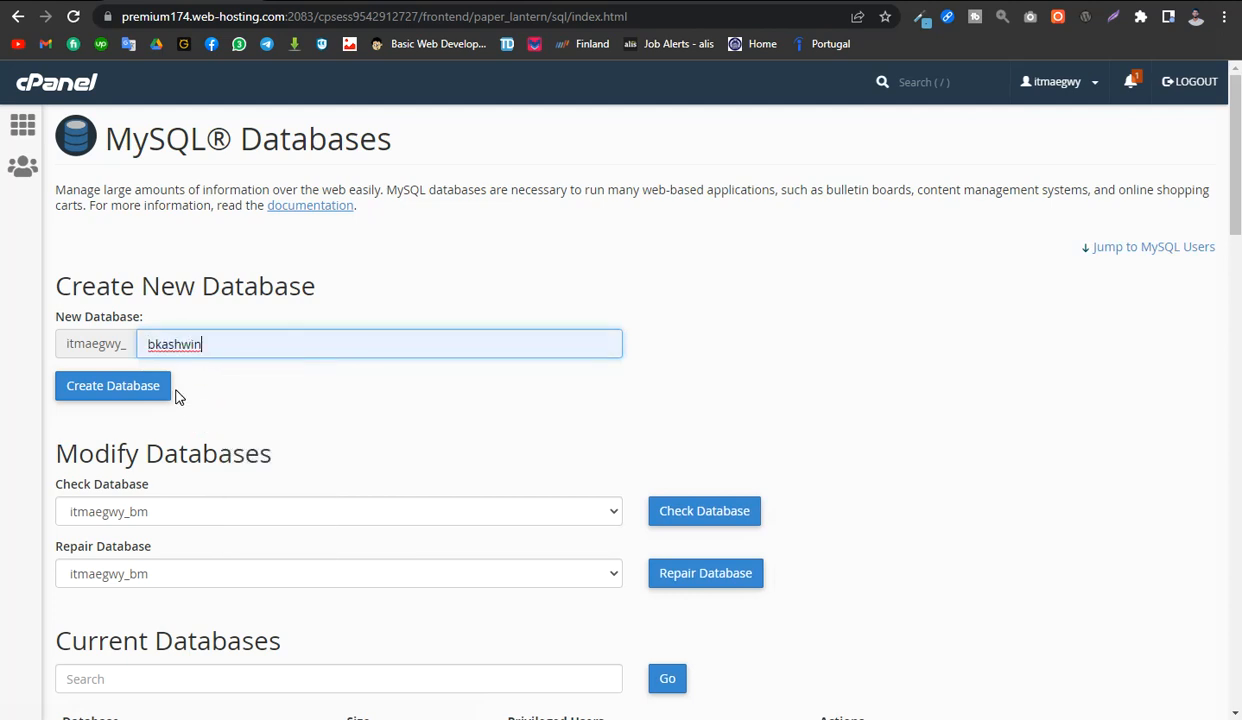
click(122, 389)
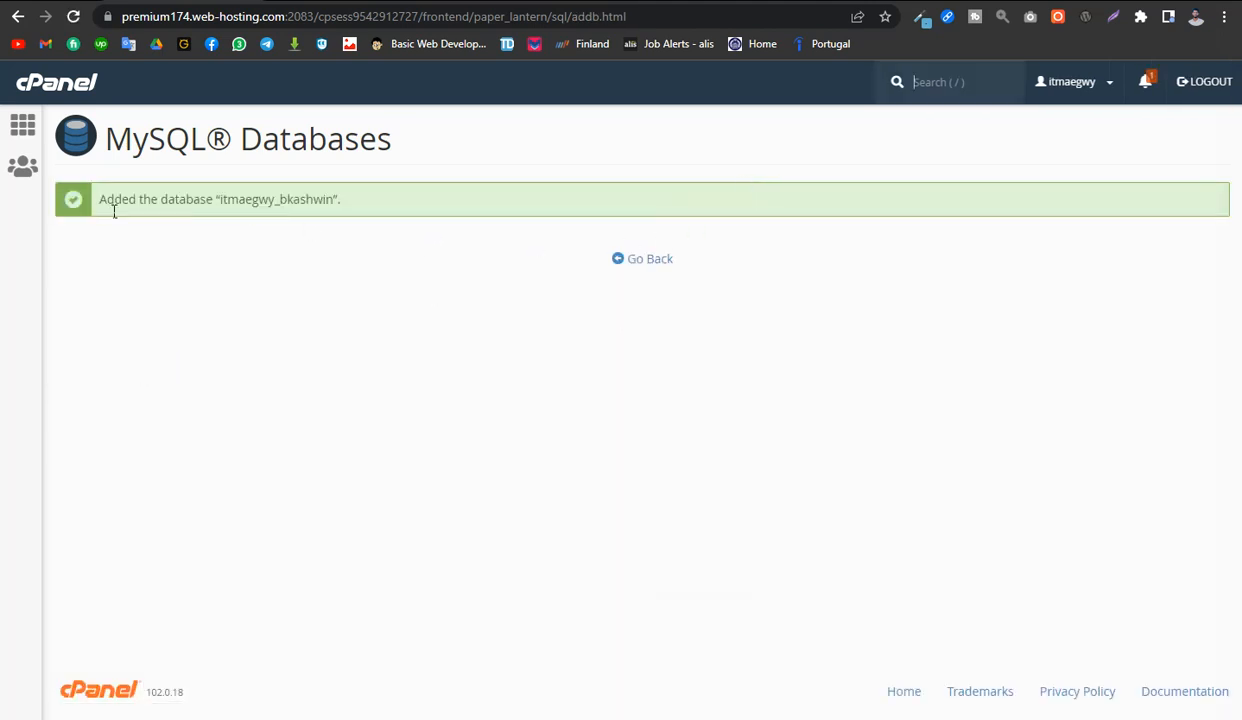
click(662, 261)
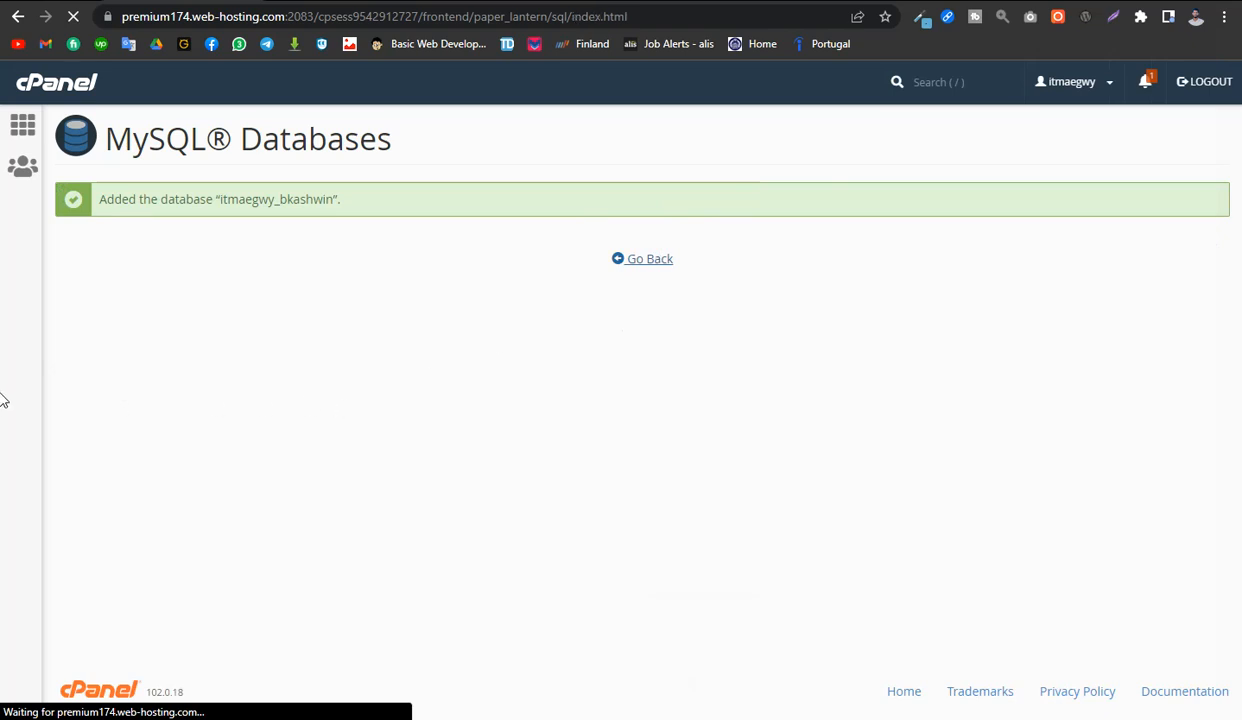
Locate the Add New User form under MySQL Users and make its username field ready for entry
scroll(723, 349, down, 3)
scroll(723, 349, down, 7)
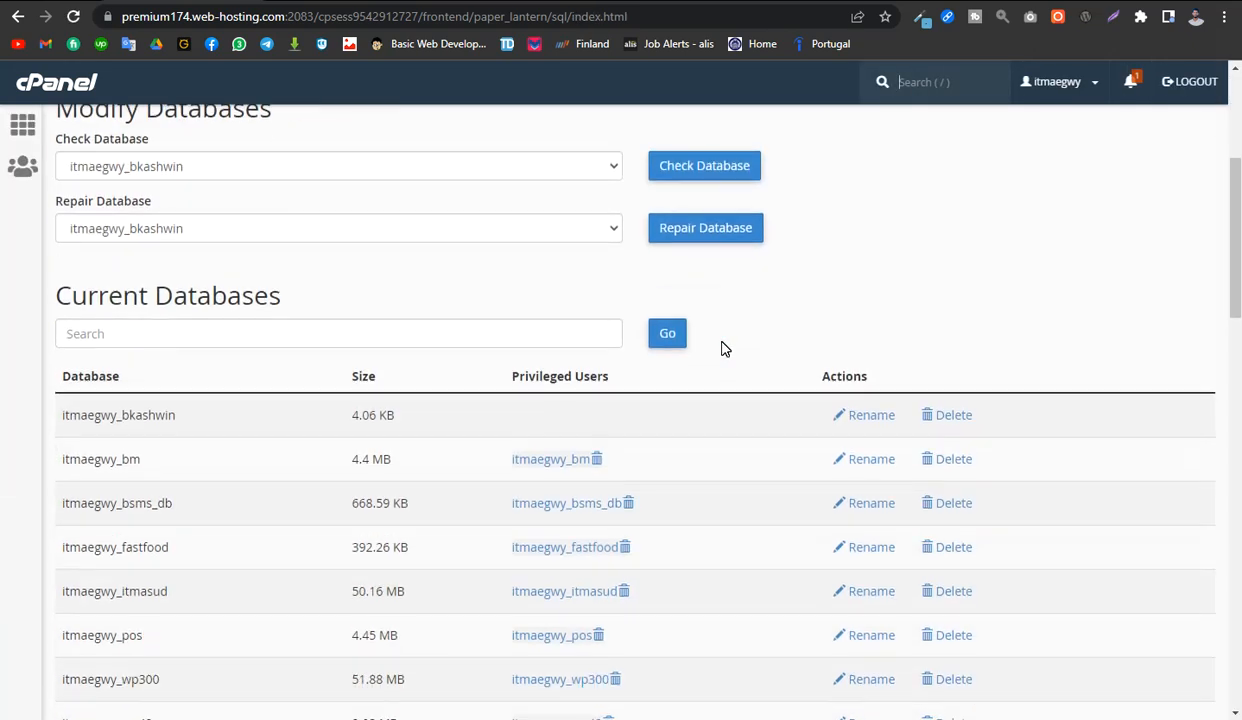
scroll(723, 349, down, 2)
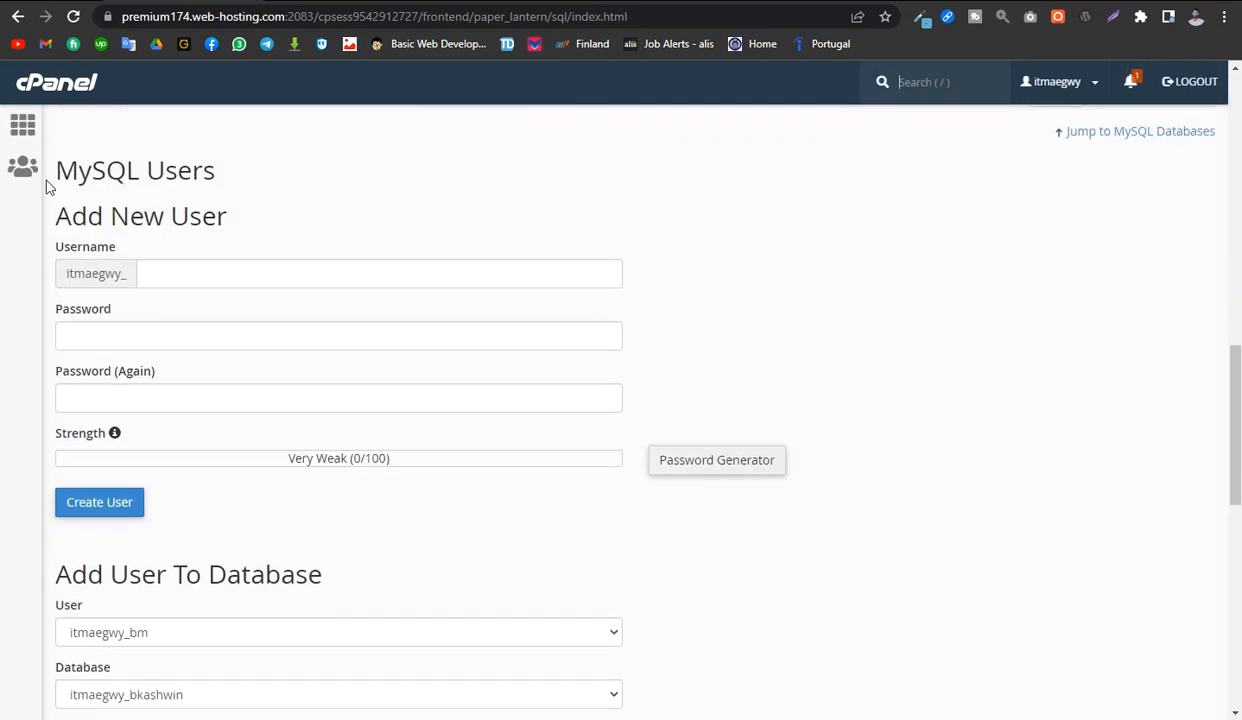
click(229, 276)
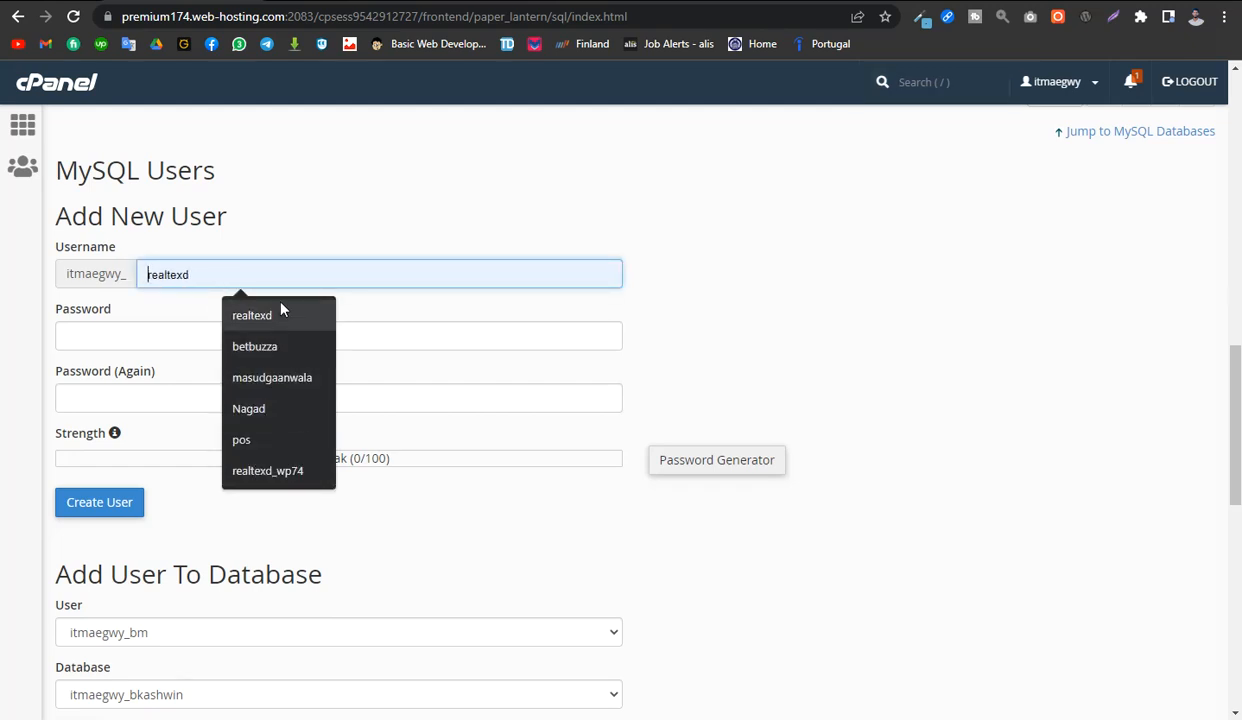
key(ctrl+v)
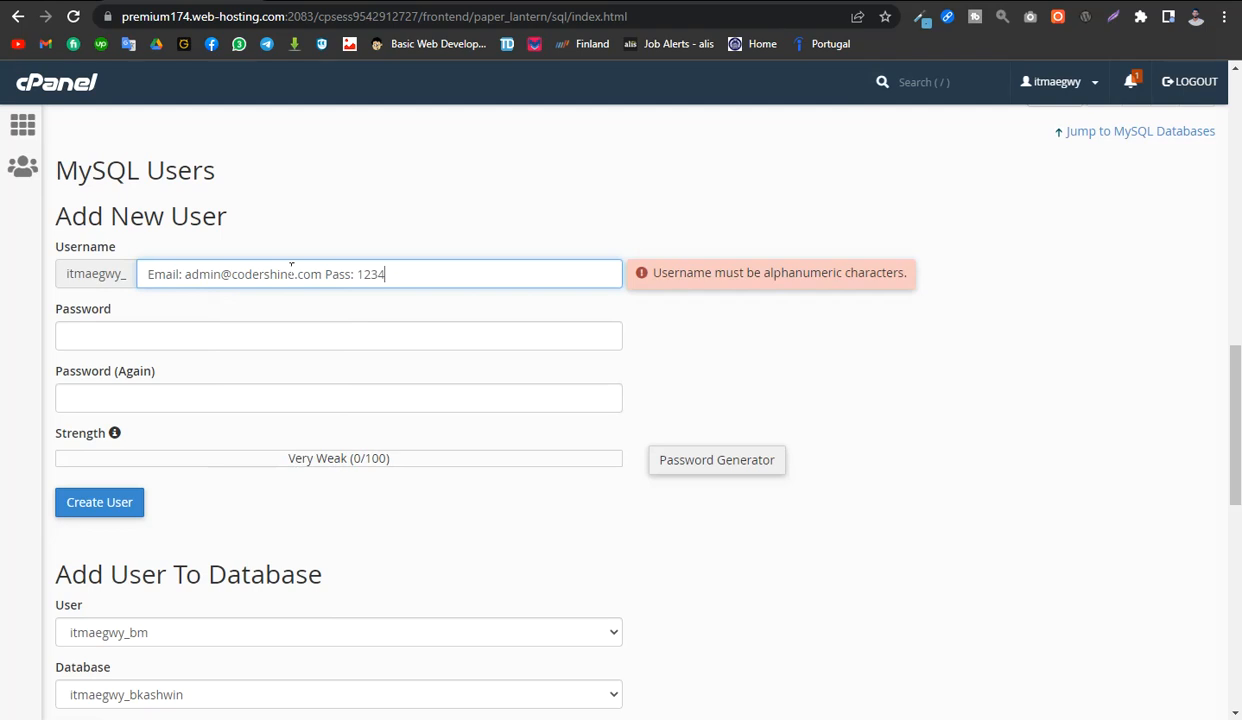
key(ctrl+a)
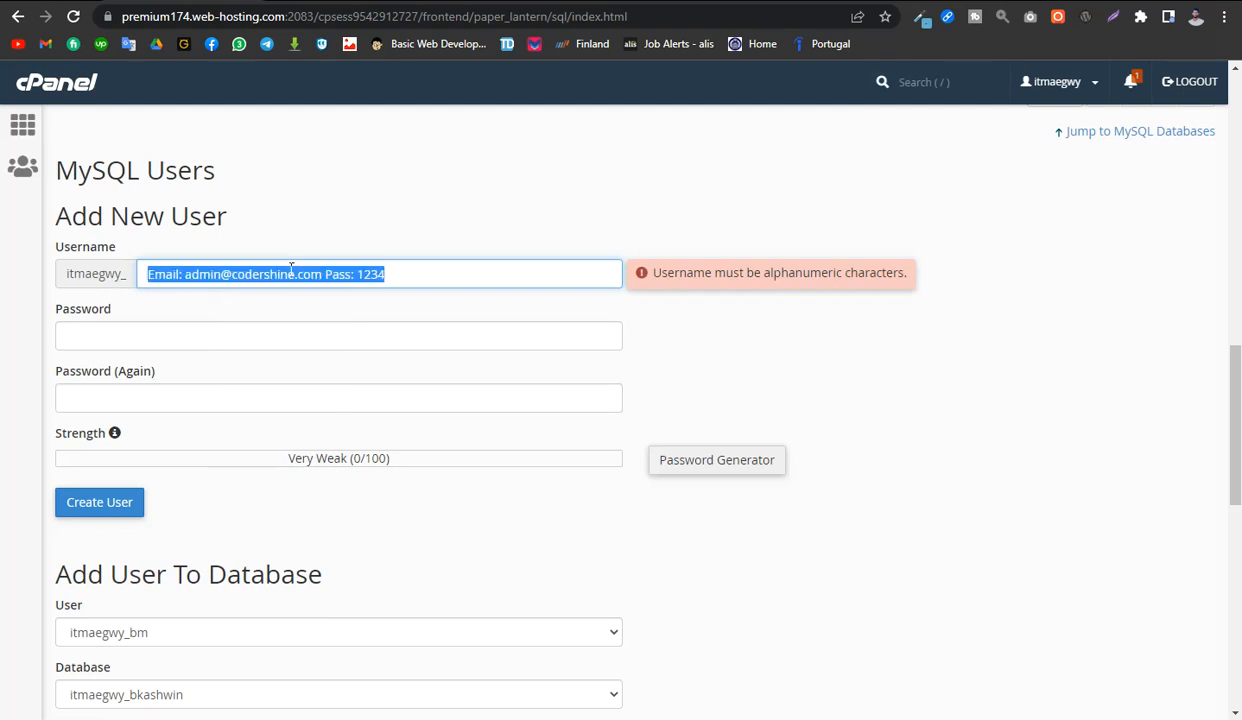
key(BackSpace)
Create a MySQL user named bkashwin with a generated password, copying that password before using it
text(bkashwin)
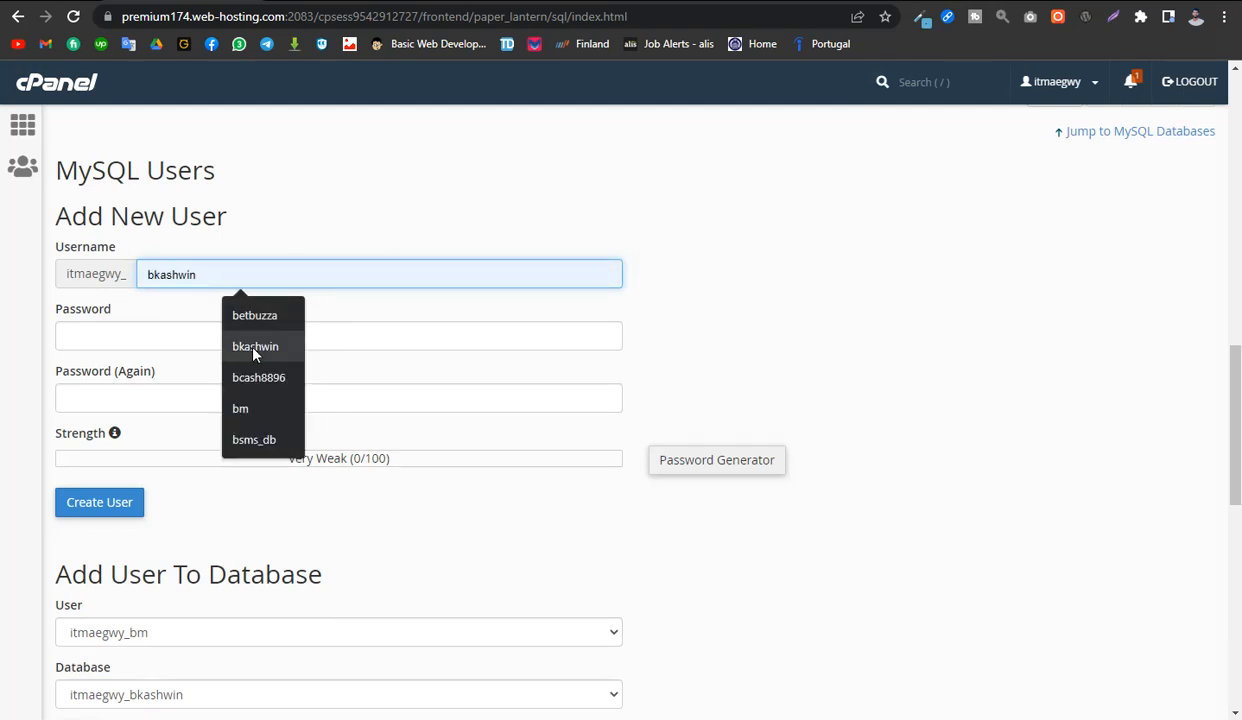
click(252, 346)
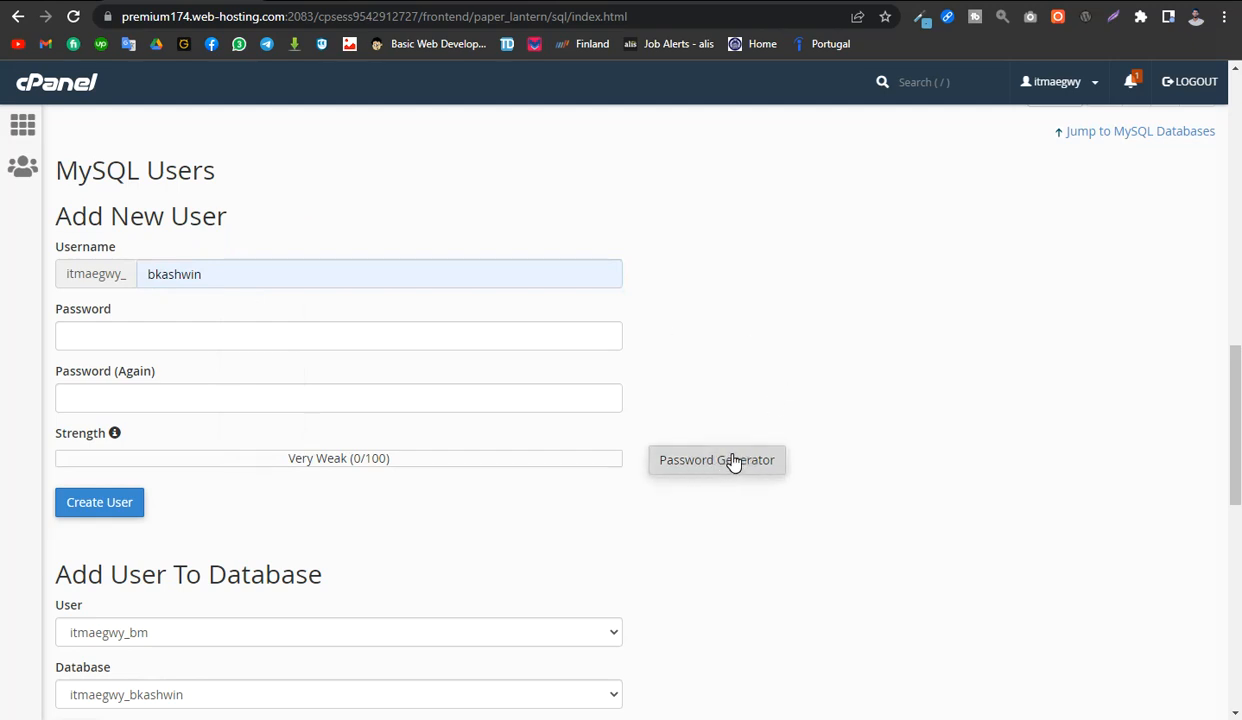
click(150, 333)
click(682, 462)
triple_click(515, 333)
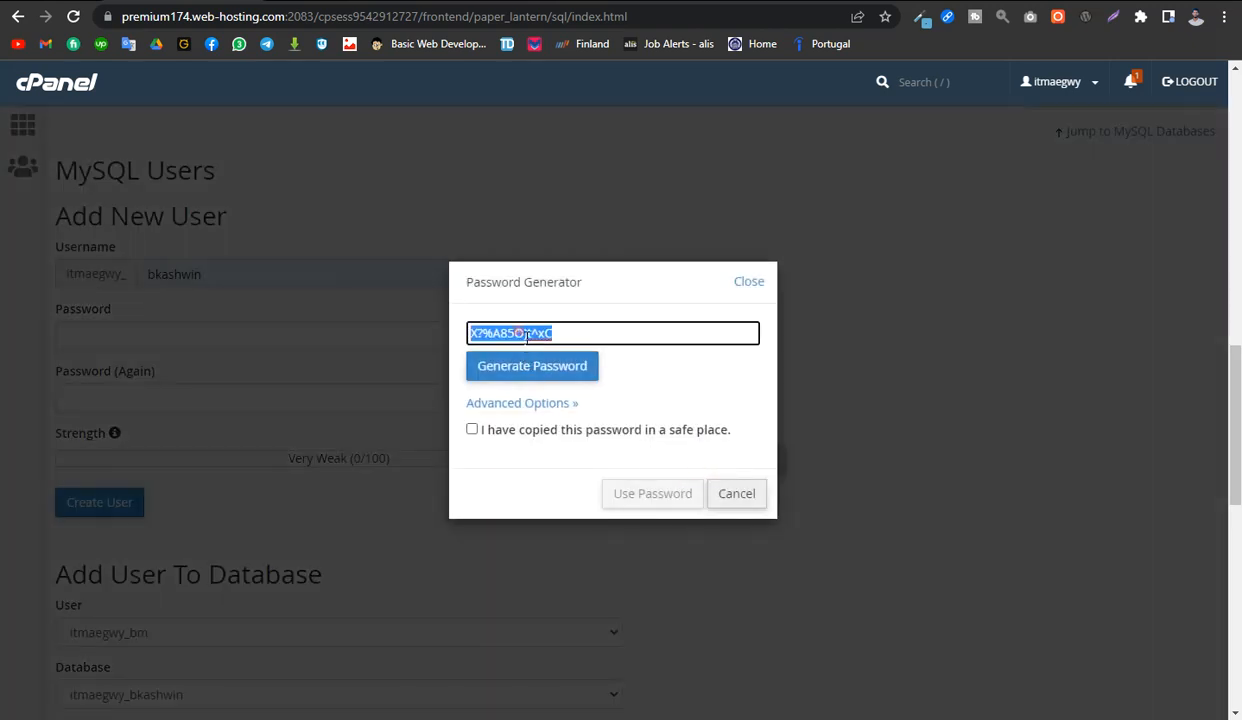
right_click(518, 330)
click(575, 398)
click(472, 429)
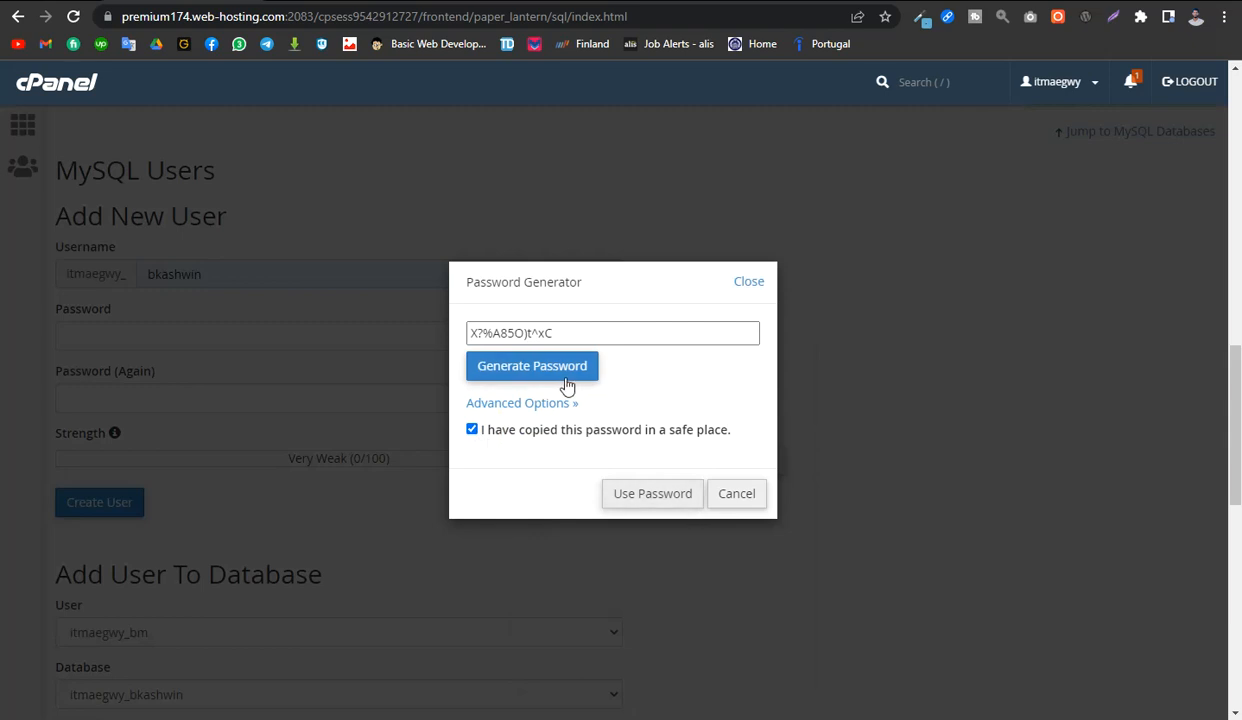
click(652, 494)
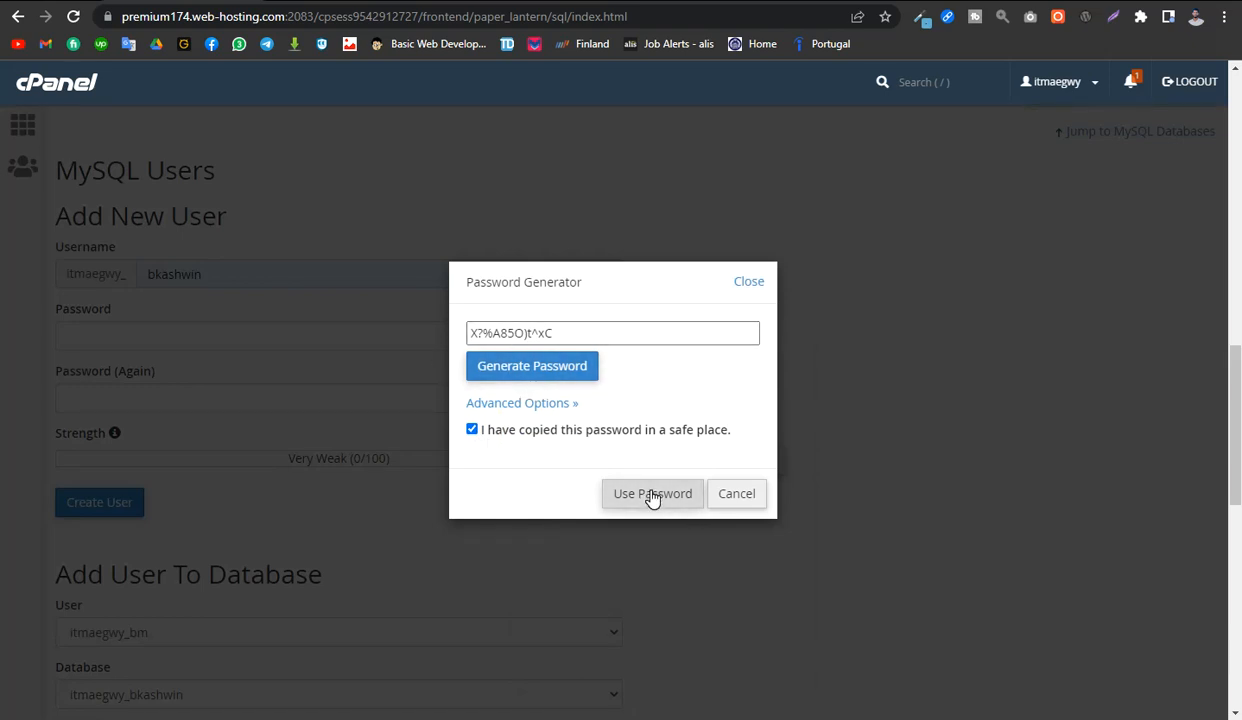
click(103, 508)
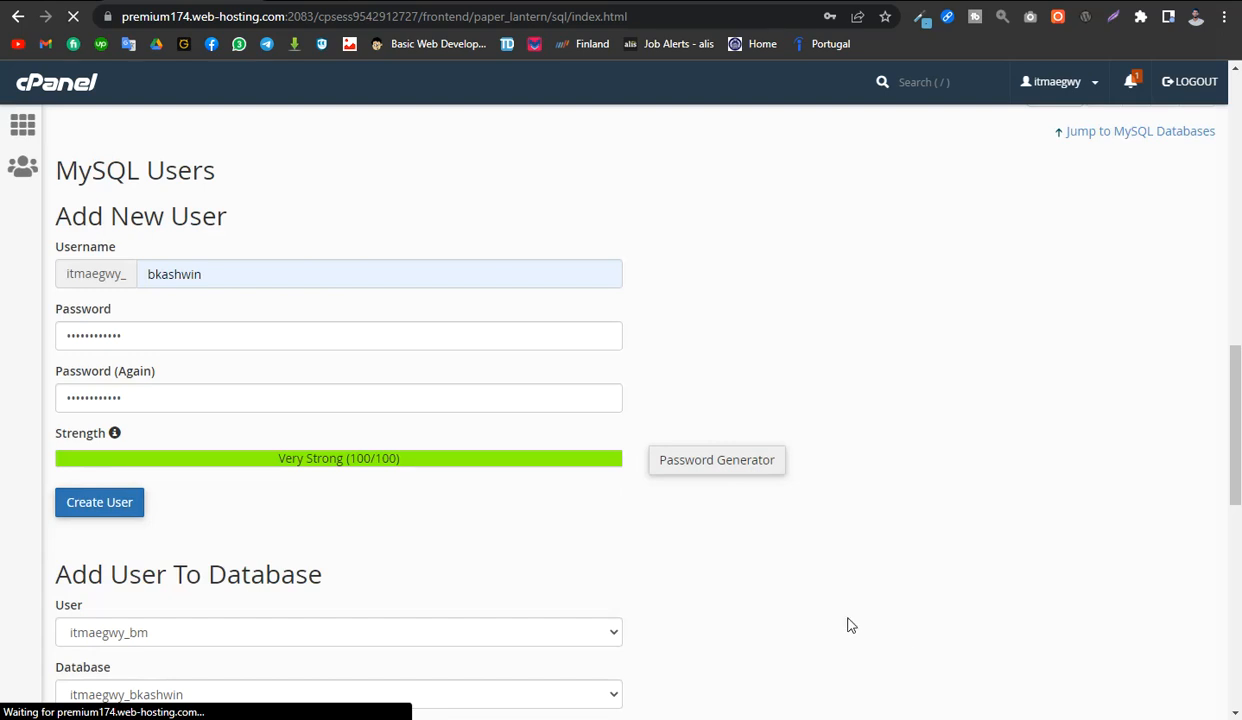
Replace the old password in the Notepad credentials note with the copied database user password, and return to the browser
click(862, 718)
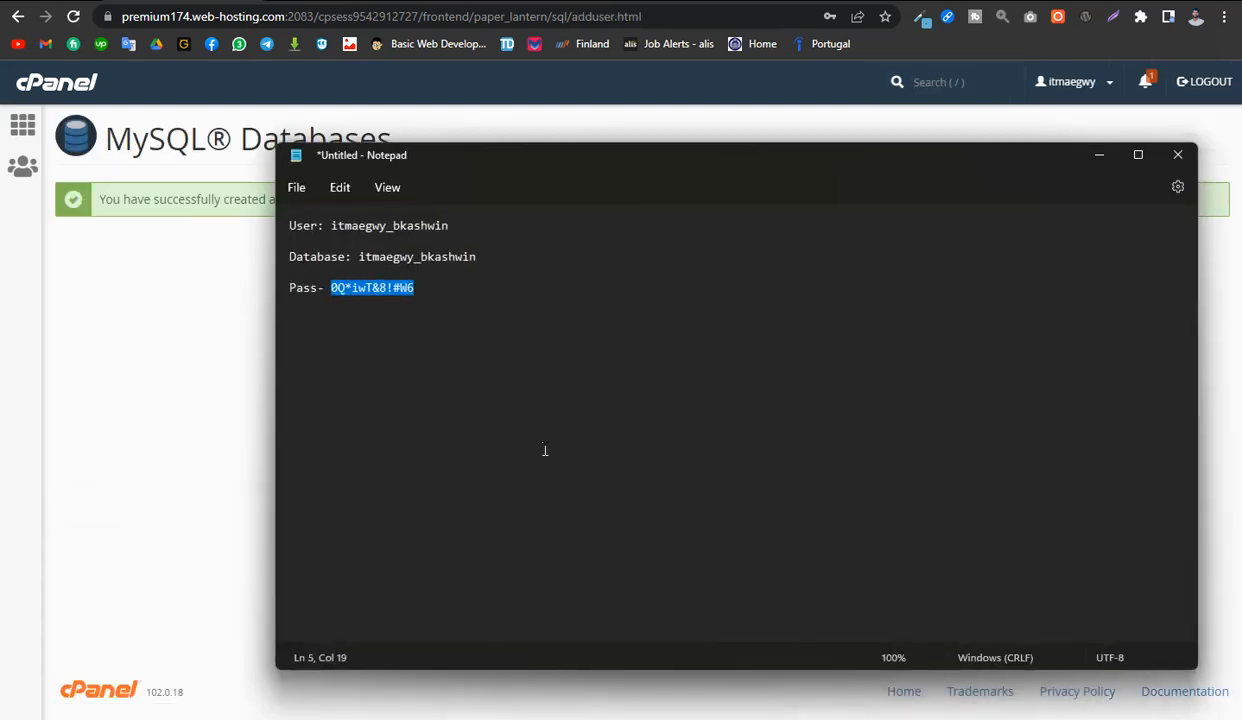
drag(413, 287, 346, 290)
key(ctrl+v)
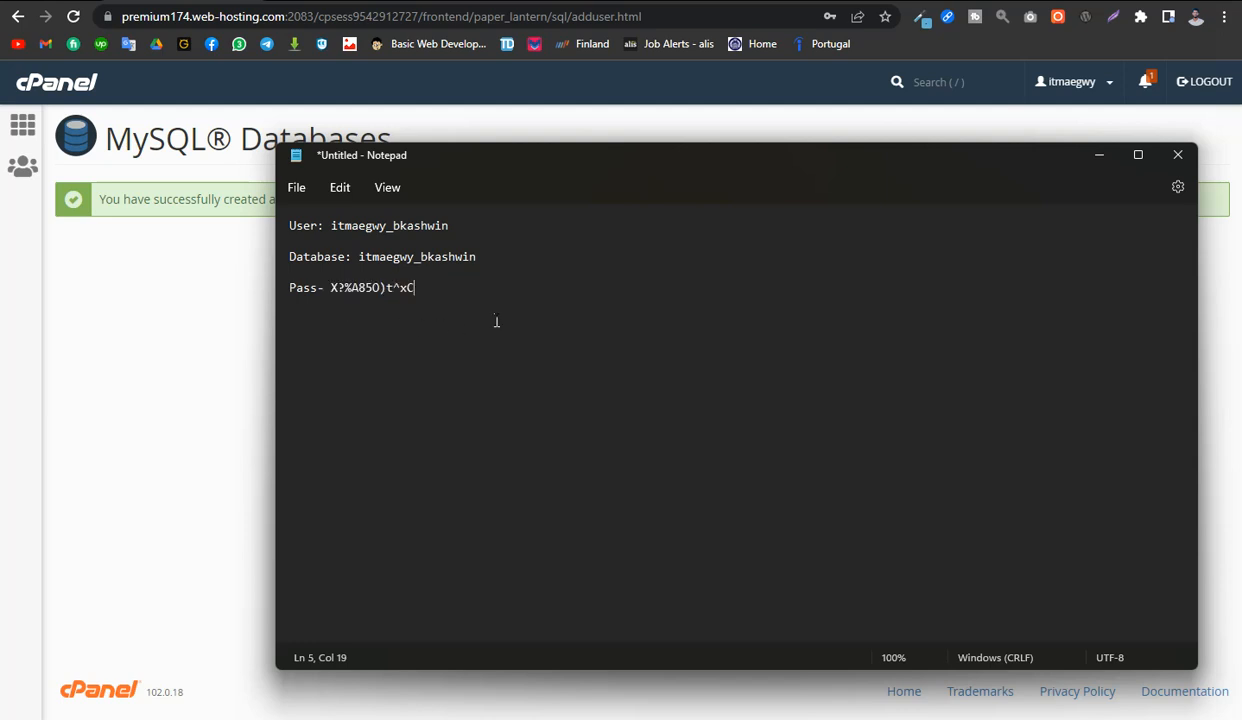
click(156, 356)
Go back to the MySQL Databases page and locate the Add User To Database form
click(657, 266)
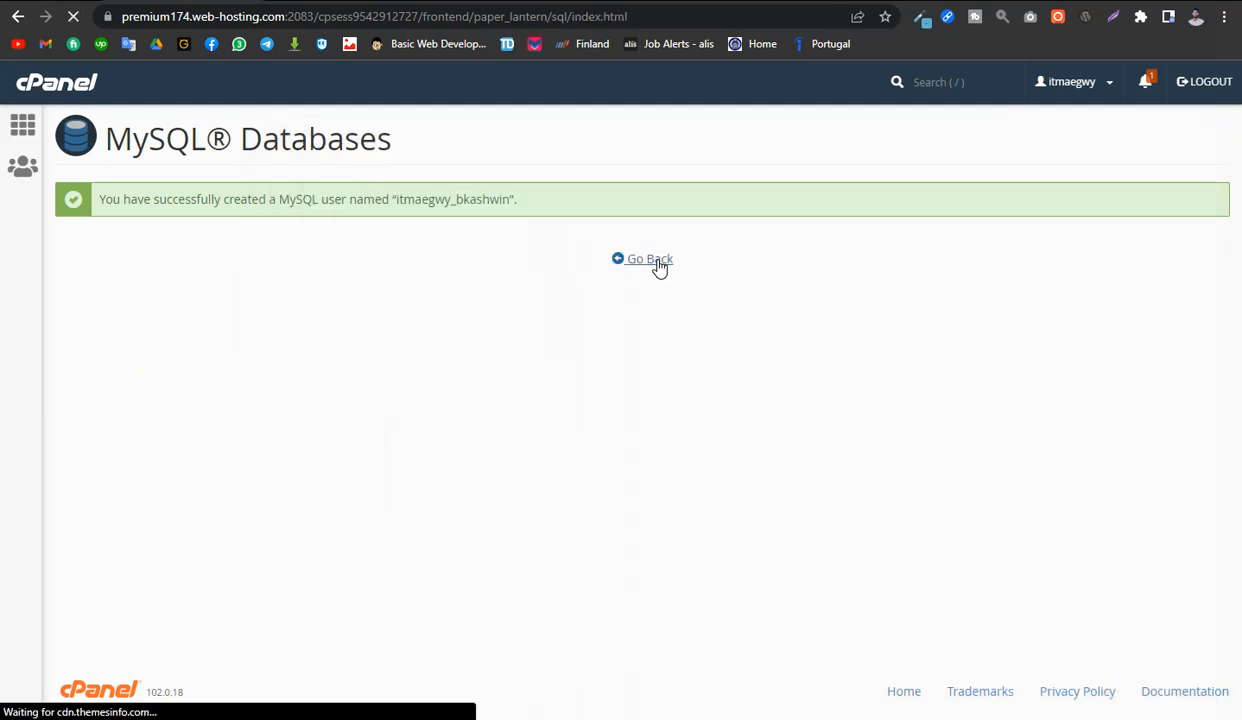
scroll(444, 417, down, 4)
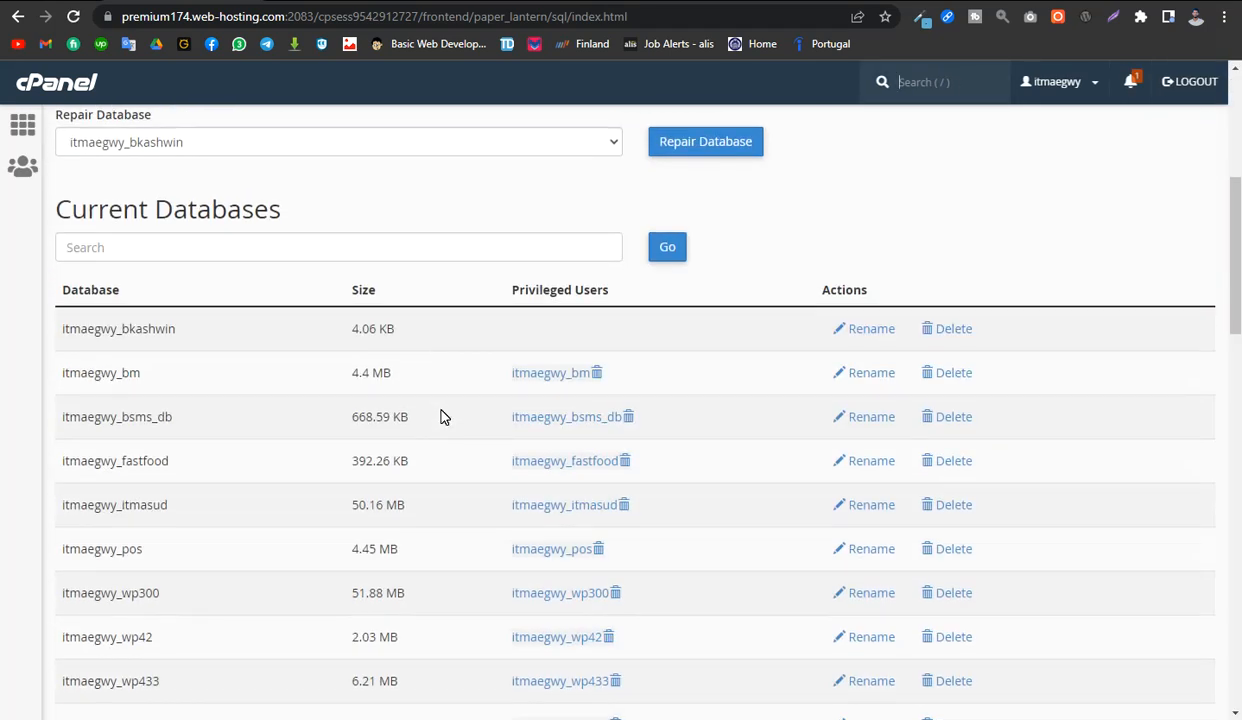
scroll(230, 402, up, 4)
scroll(230, 402, down, 5)
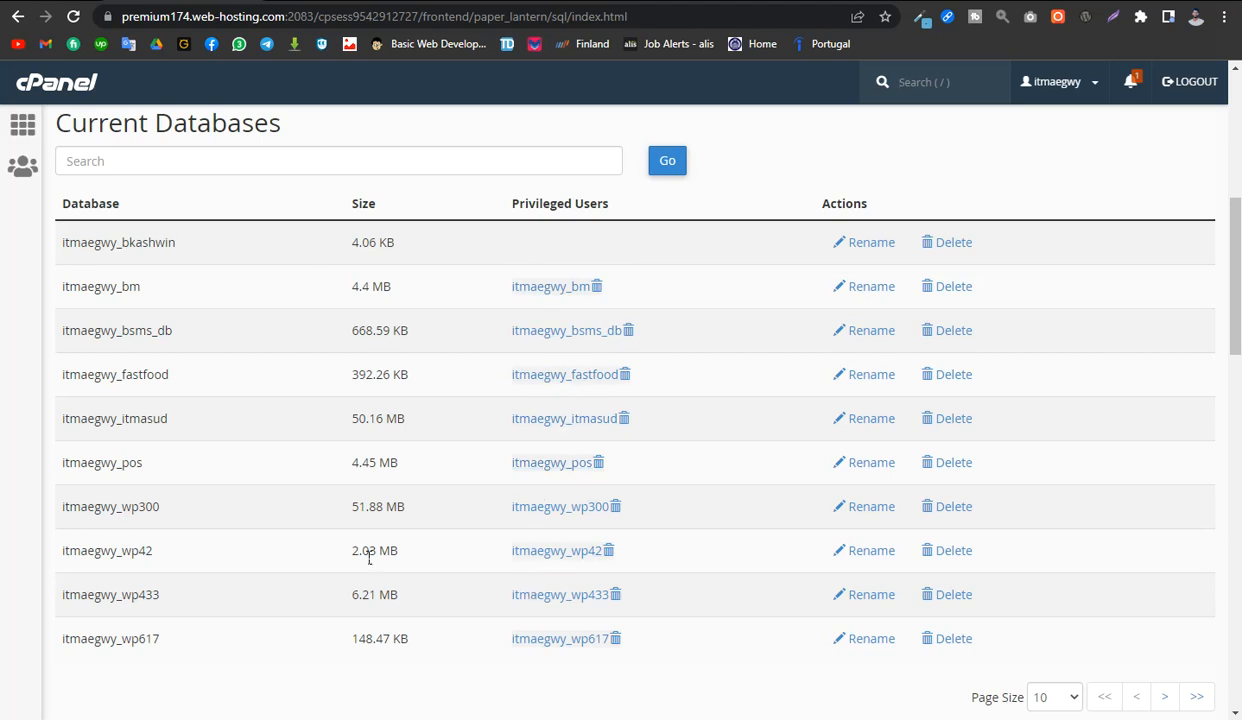
scroll(472, 371, down, 9)
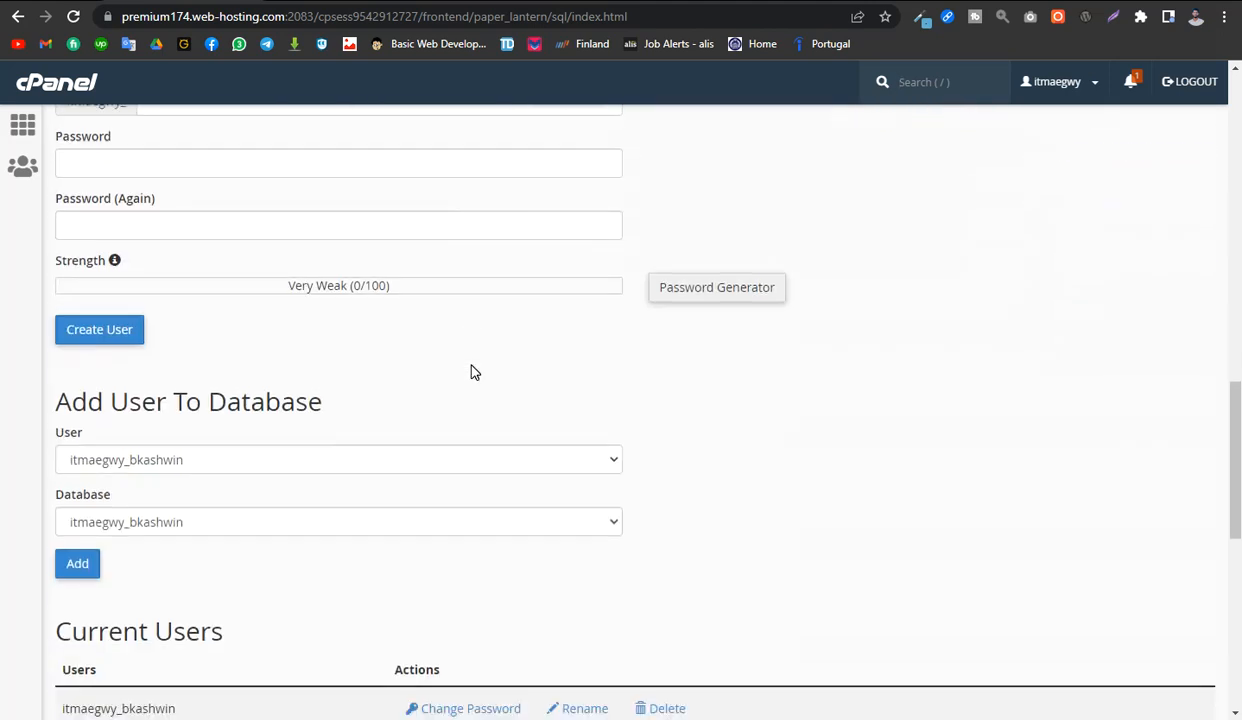
scroll(472, 370, down, 3)
scroll(472, 370, up, 2)
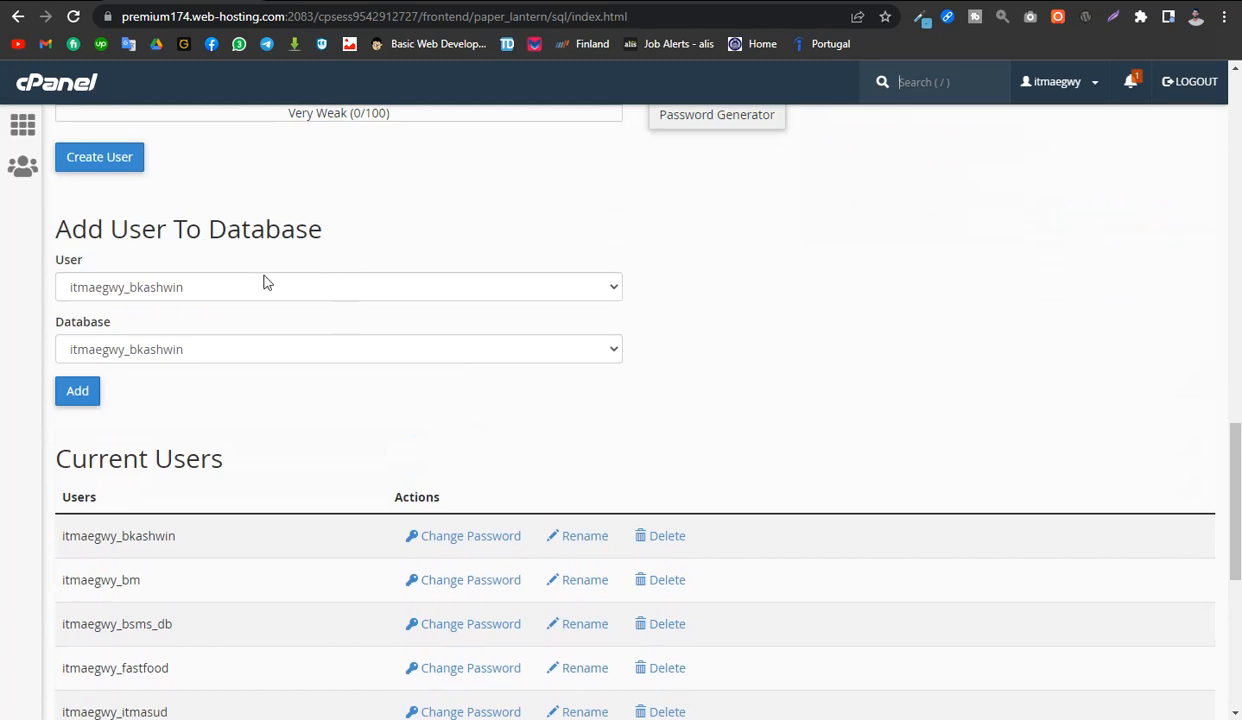
Add the user itmaegwy_bkashwin to the itmaegwy_bkashwin database
click(182, 287)
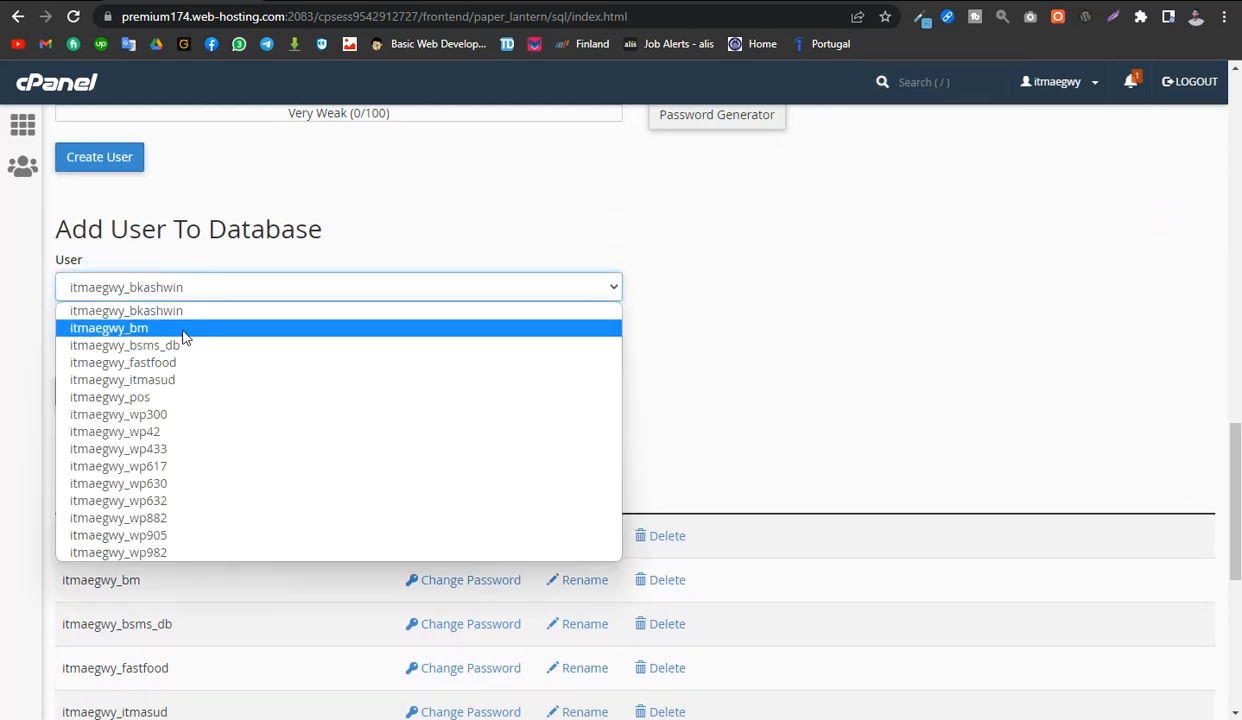
click(445, 190)
double_click(445, 190)
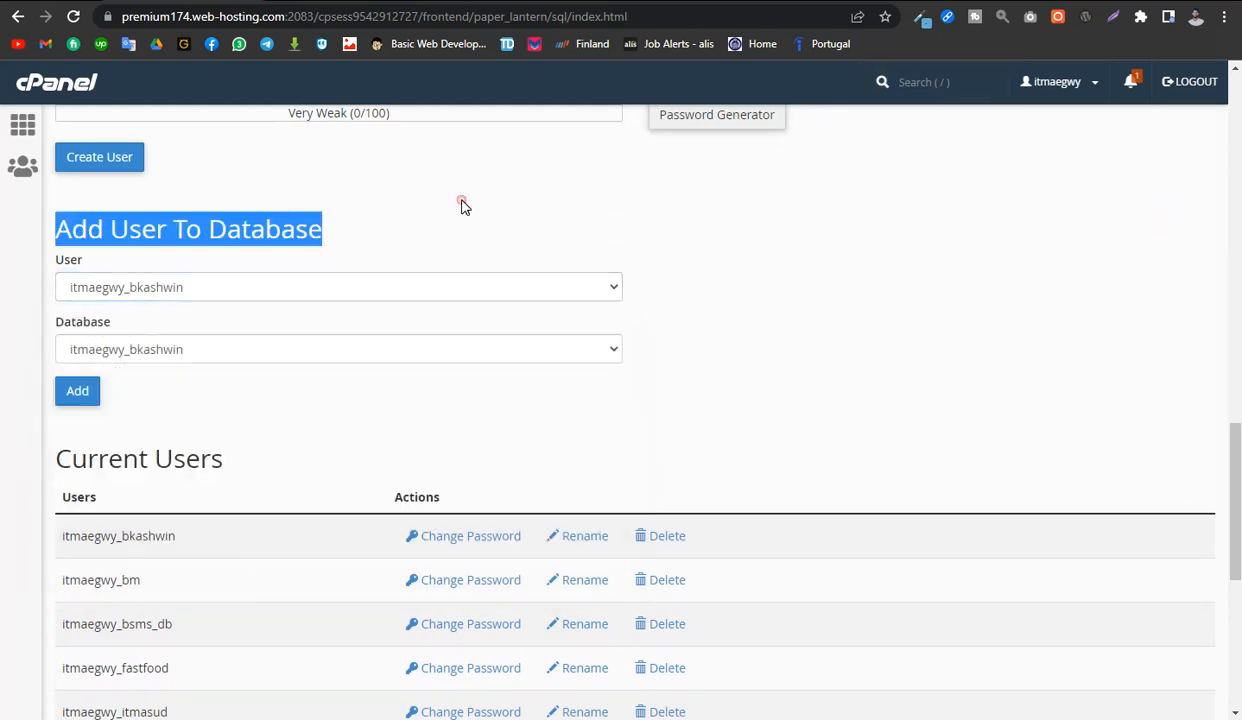
click(175, 358)
click(172, 474)
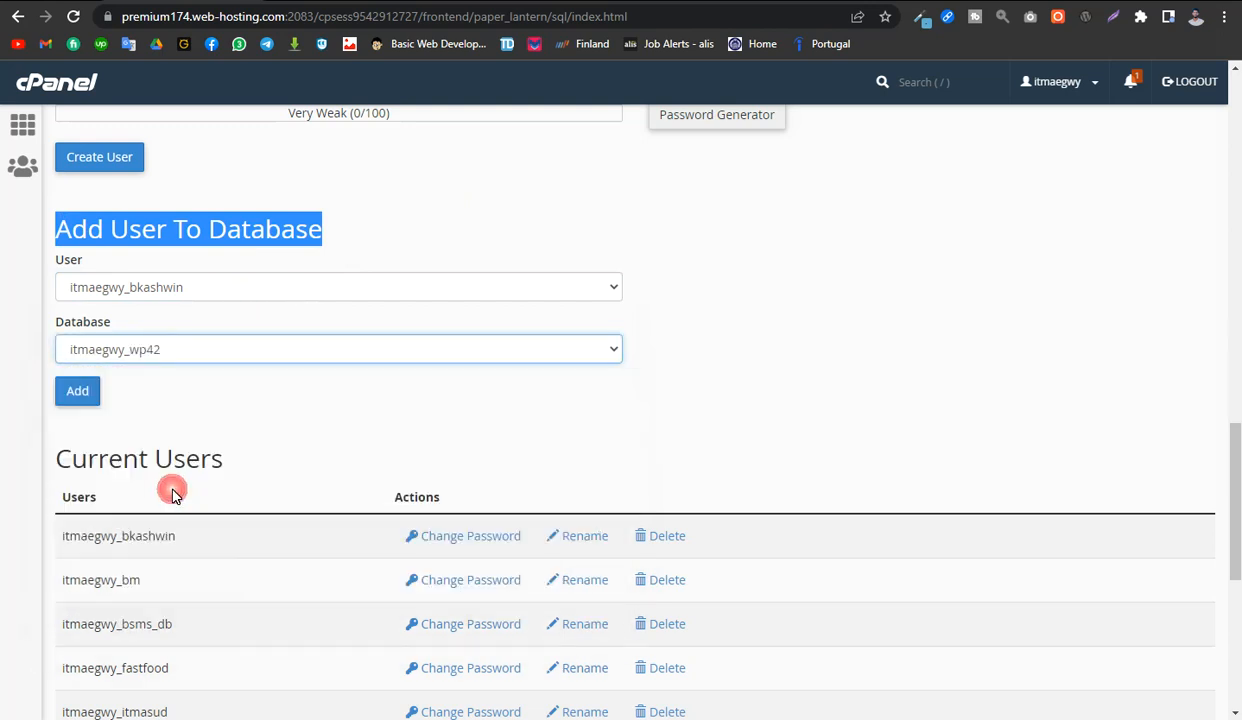
click(155, 350)
click(164, 370)
click(84, 395)
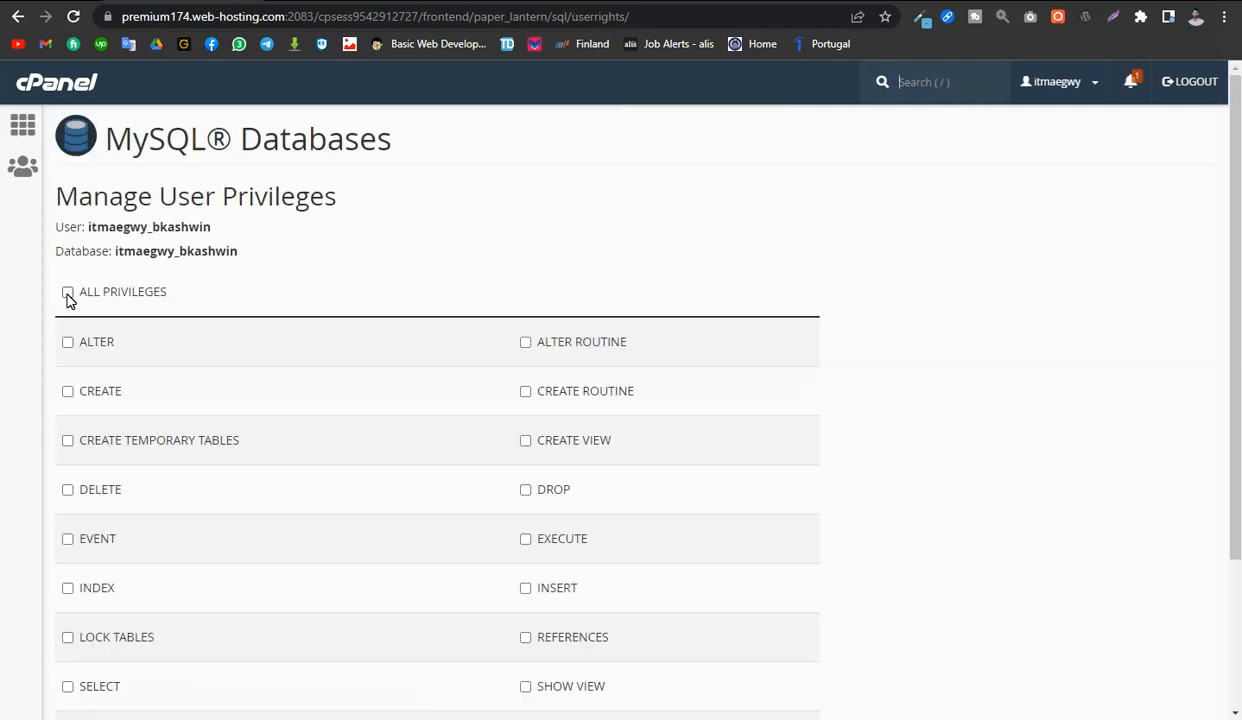
Grant the user ALL PRIVILEGES on the itmaegwy_bkashwin database and save the change
click(67, 293)
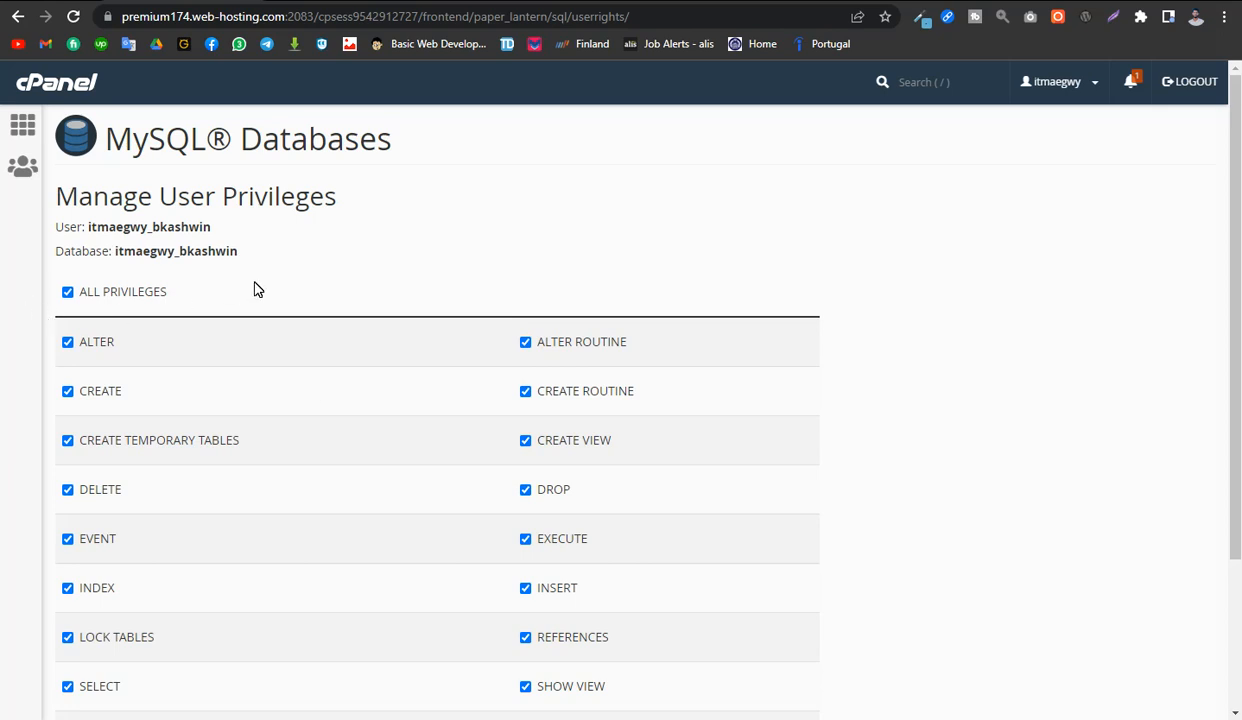
scroll(255, 289, down, 2)
click(107, 598)
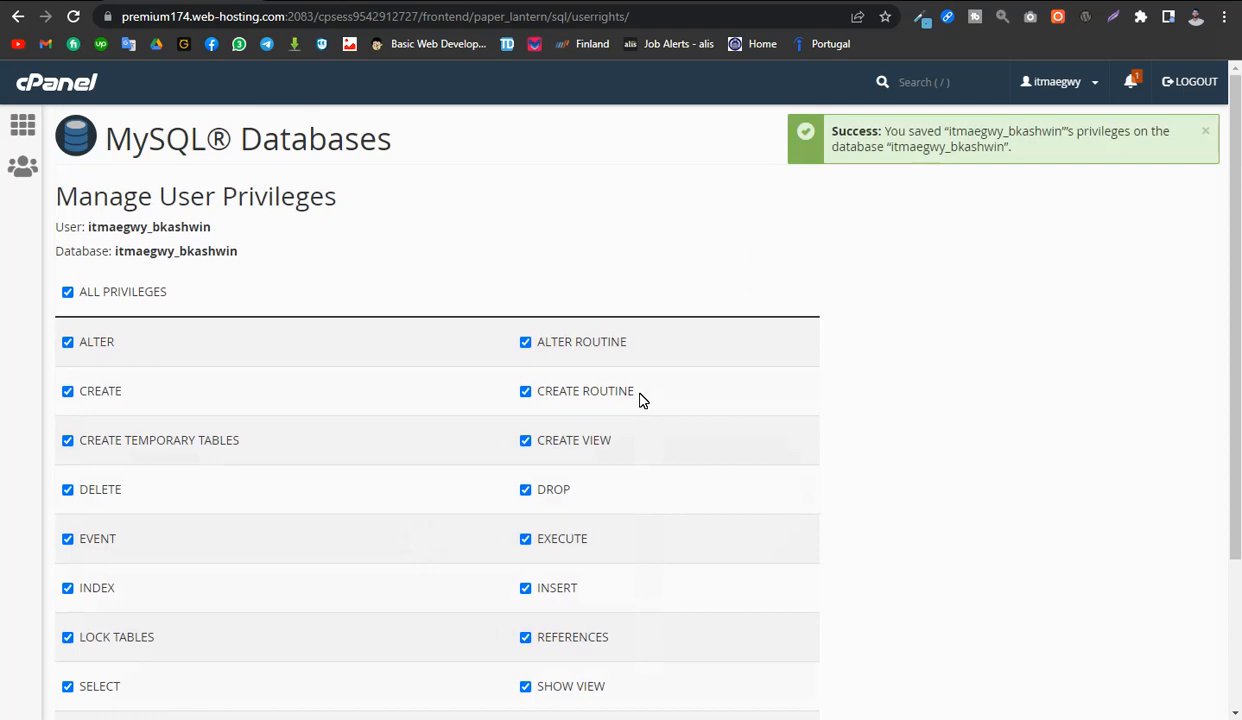
click(480, 1)
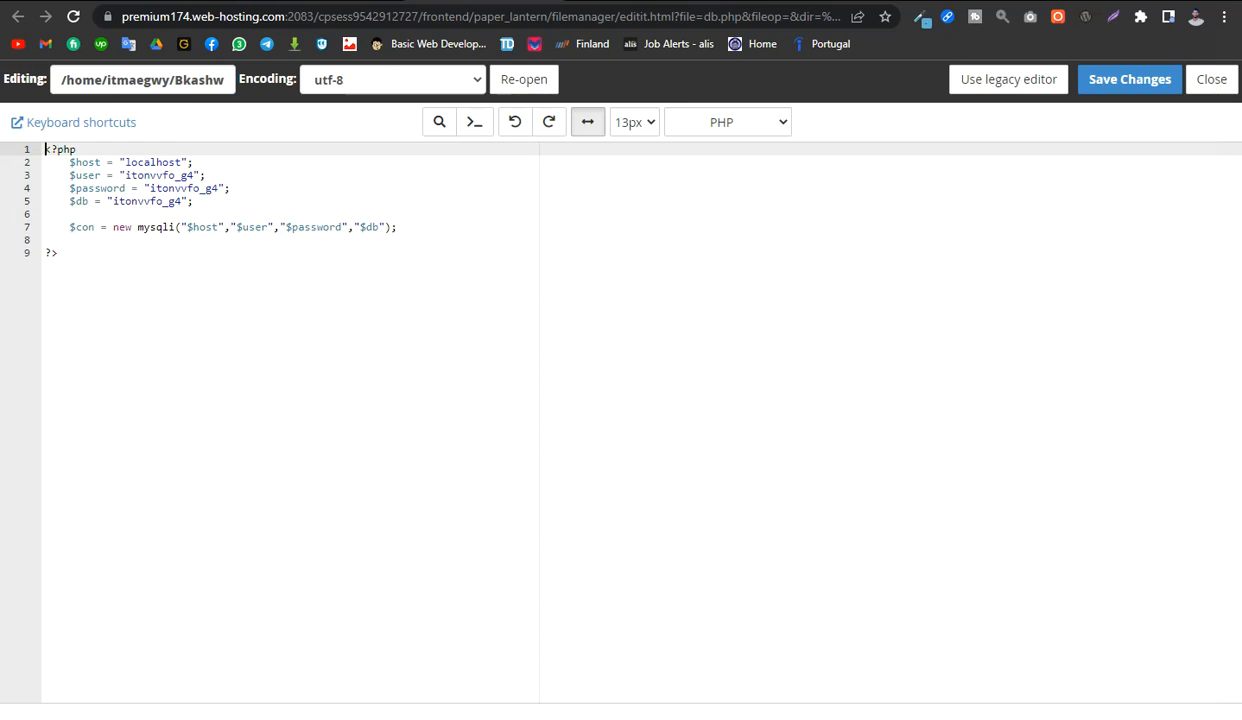
key(alt+Tab)
key(alt+Tab)
key(ctrl+shift+Tab)
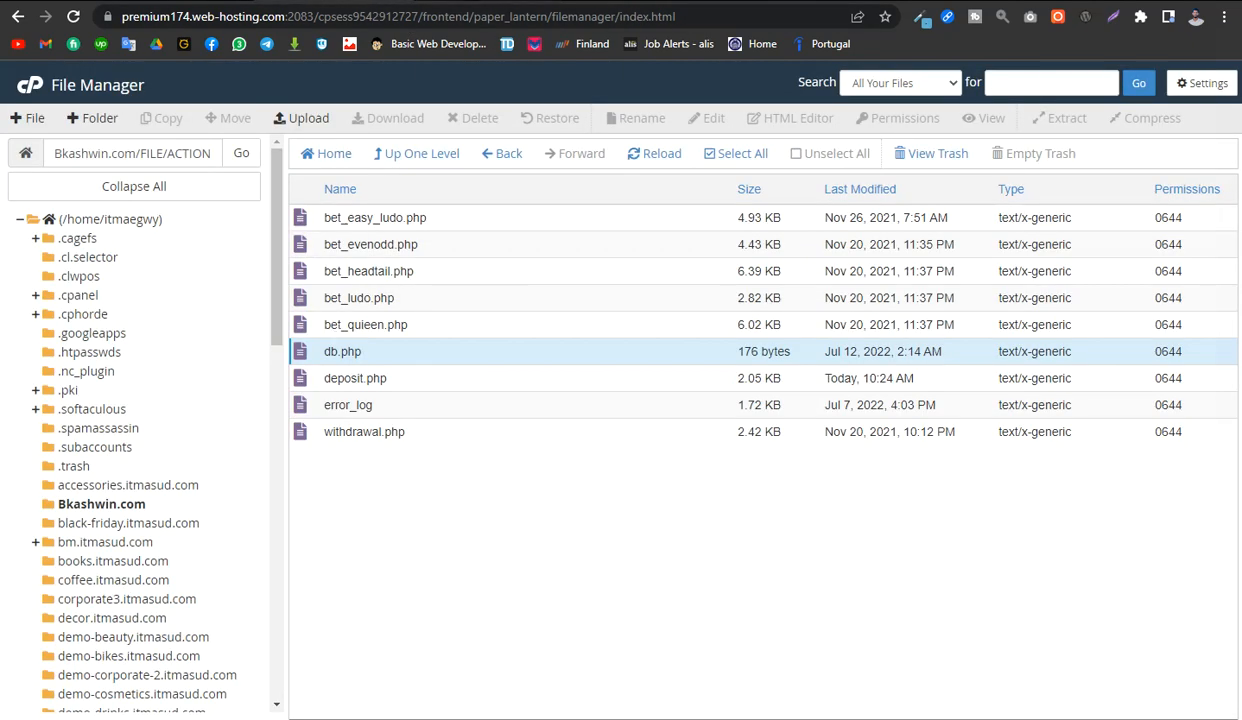
key(ctrl+shift+Tab)
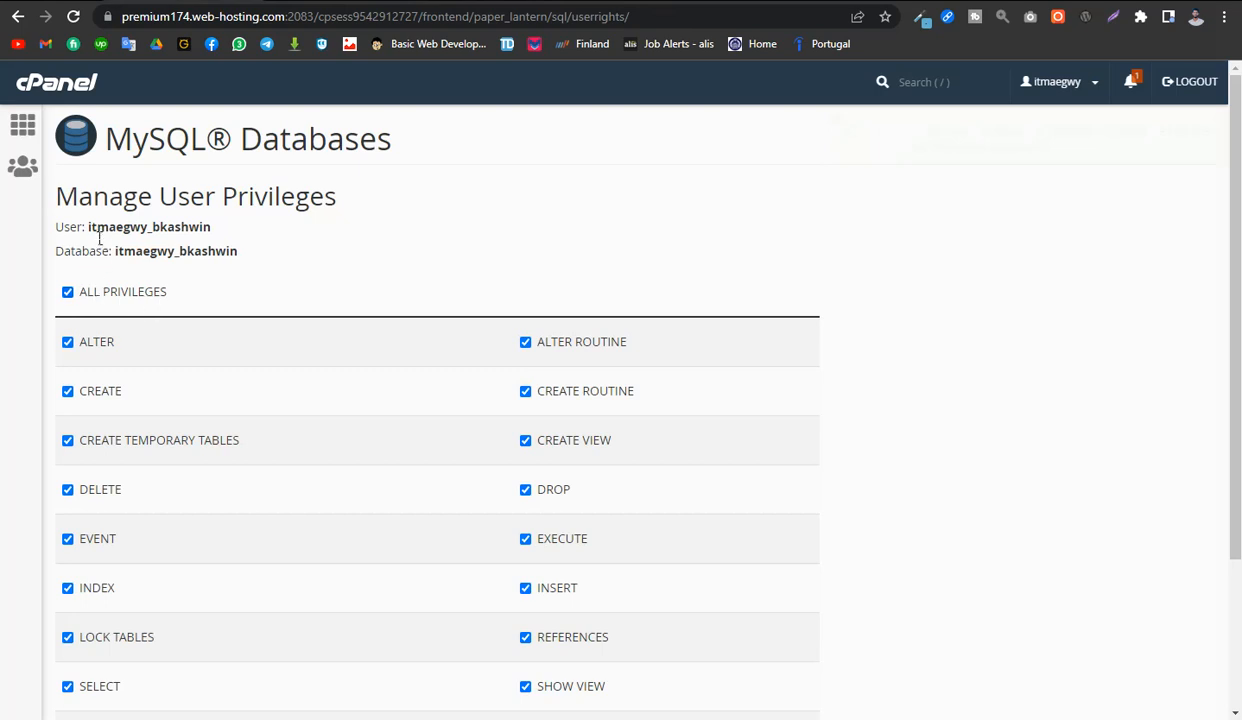
drag(89, 224, 228, 230)
key(ctrl+c)
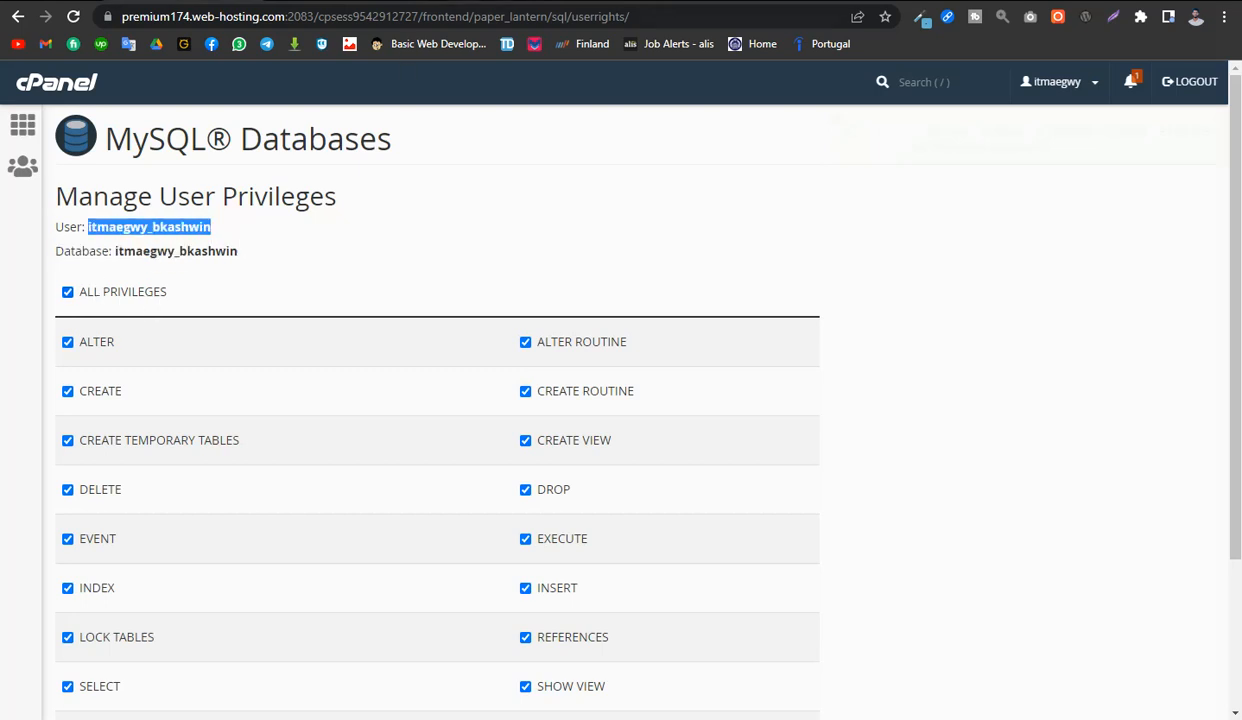
In db.php, set both the $user and $db values to itmaegwy_bkashwin
key(ctrl+Tab)
key(ctrl+Tab)
double_click(180, 176)
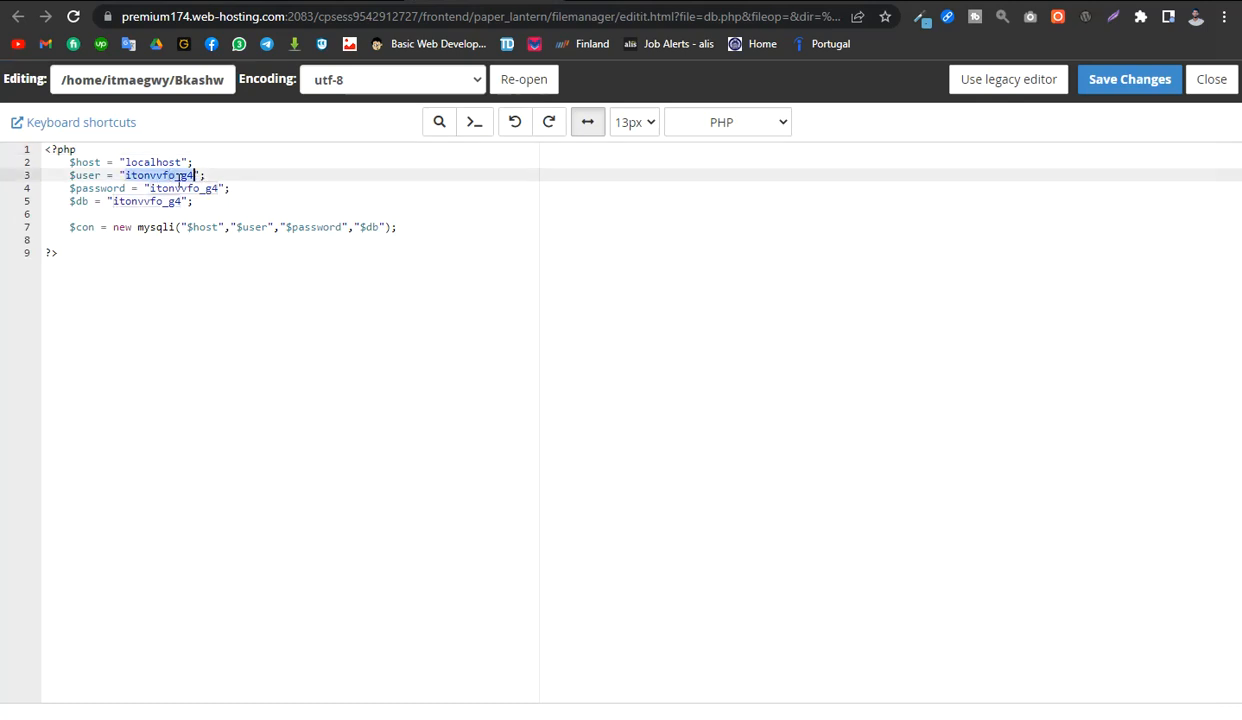
key(ctrl+v)
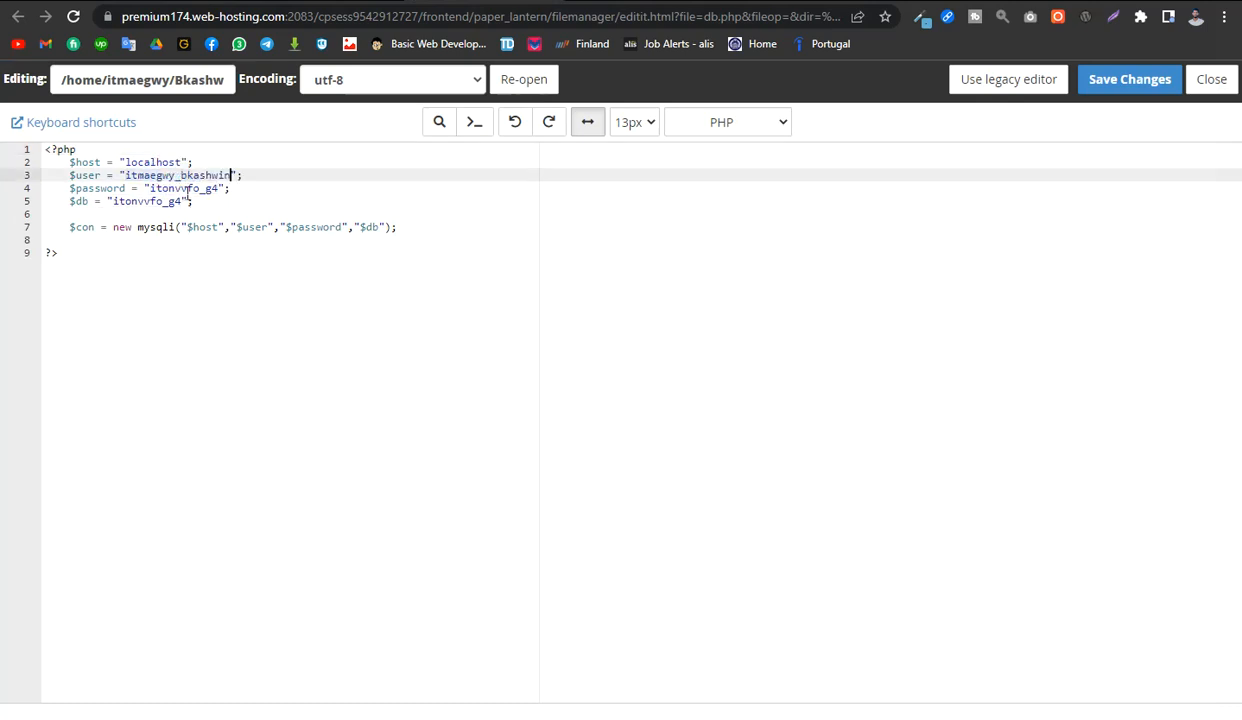
double_click(155, 201)
key(ctrl+v)
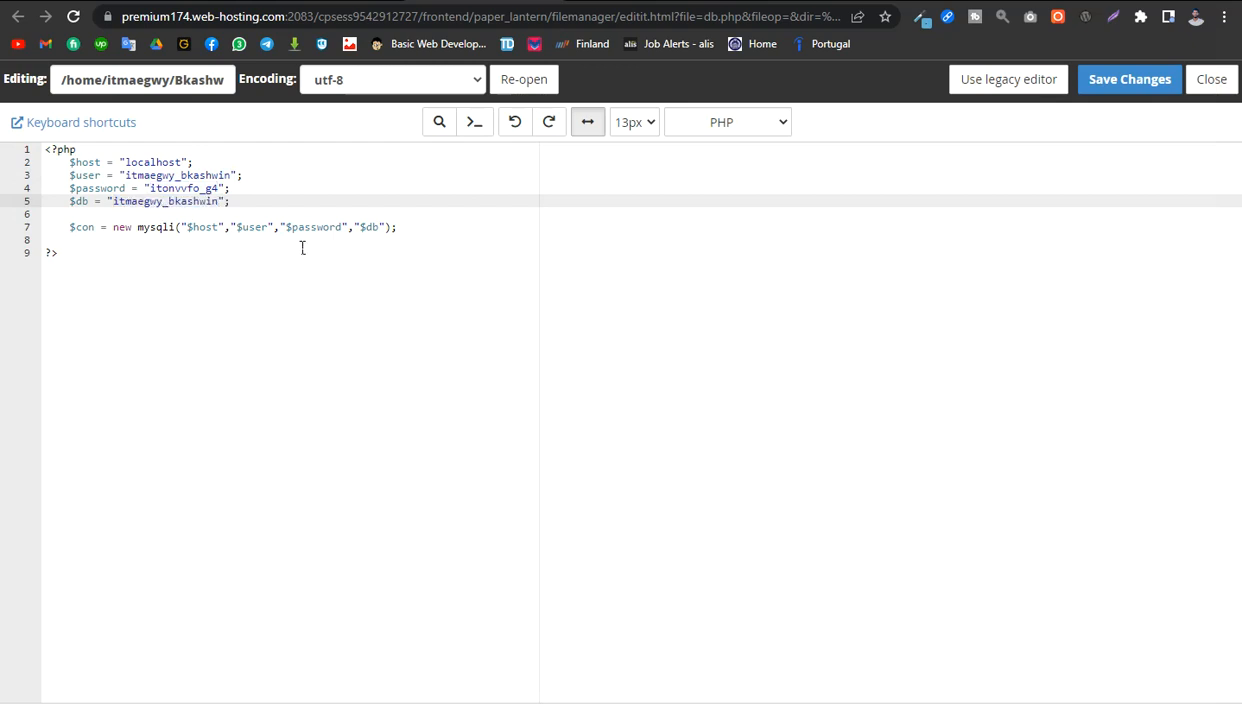
Cut the database password out of the Notepad credentials note and close the note without saving it
click(790, 717)
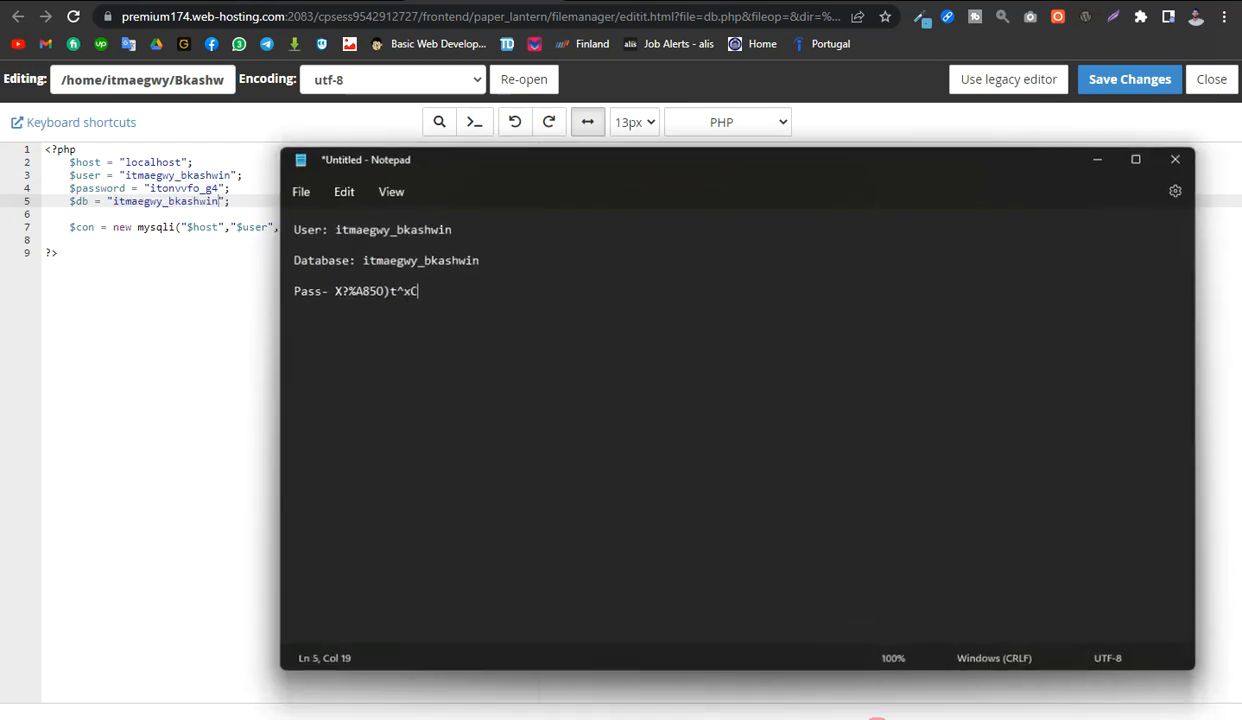
drag(422, 290, 337, 290)
key(ctrl+x)
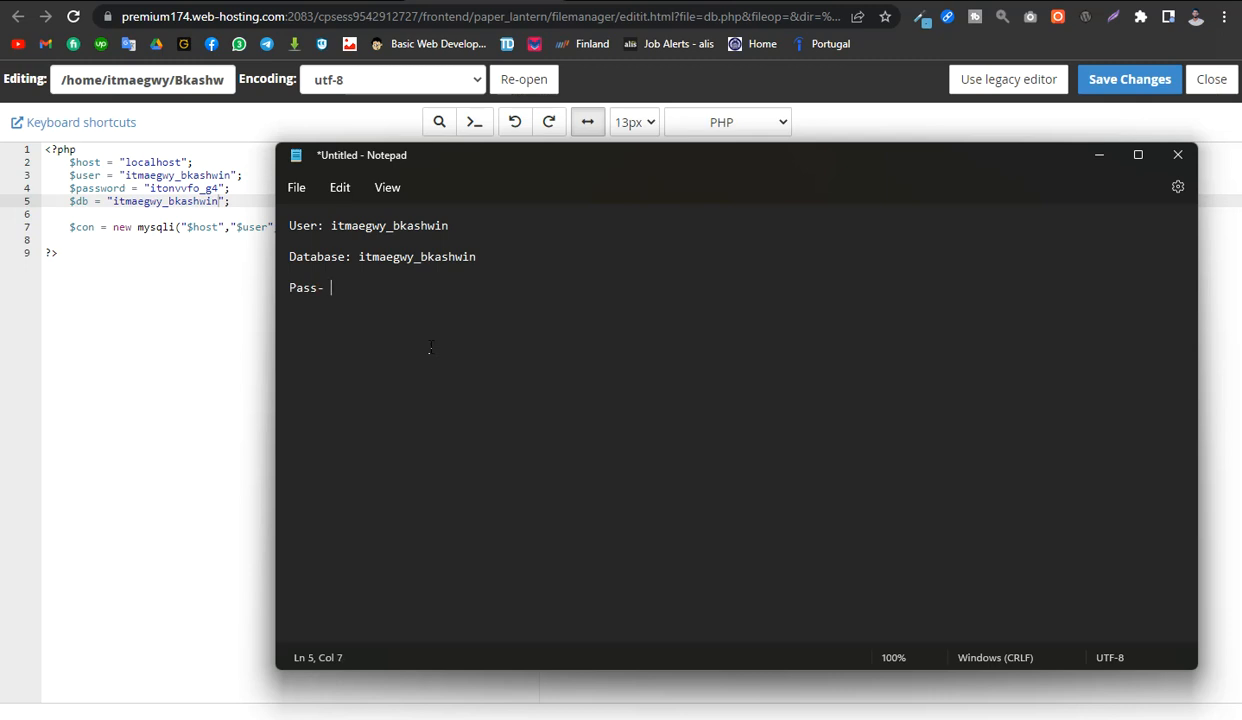
text(p)
click(1178, 158)
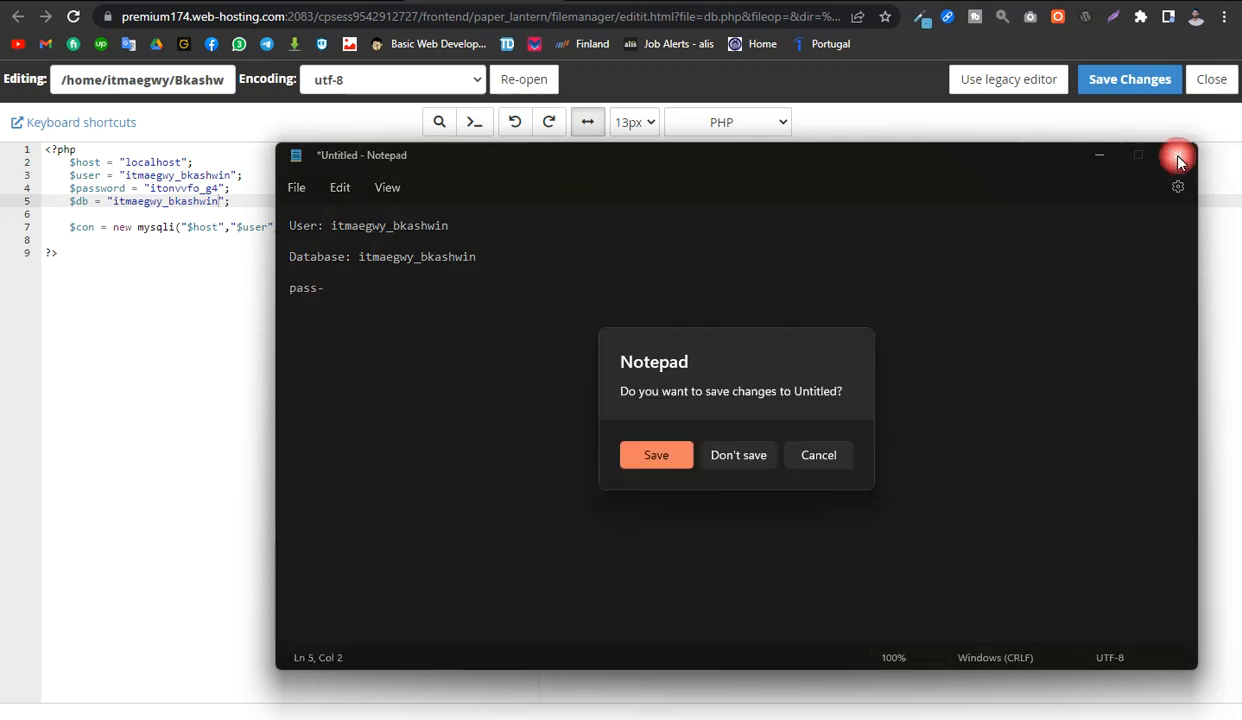
click(752, 459)
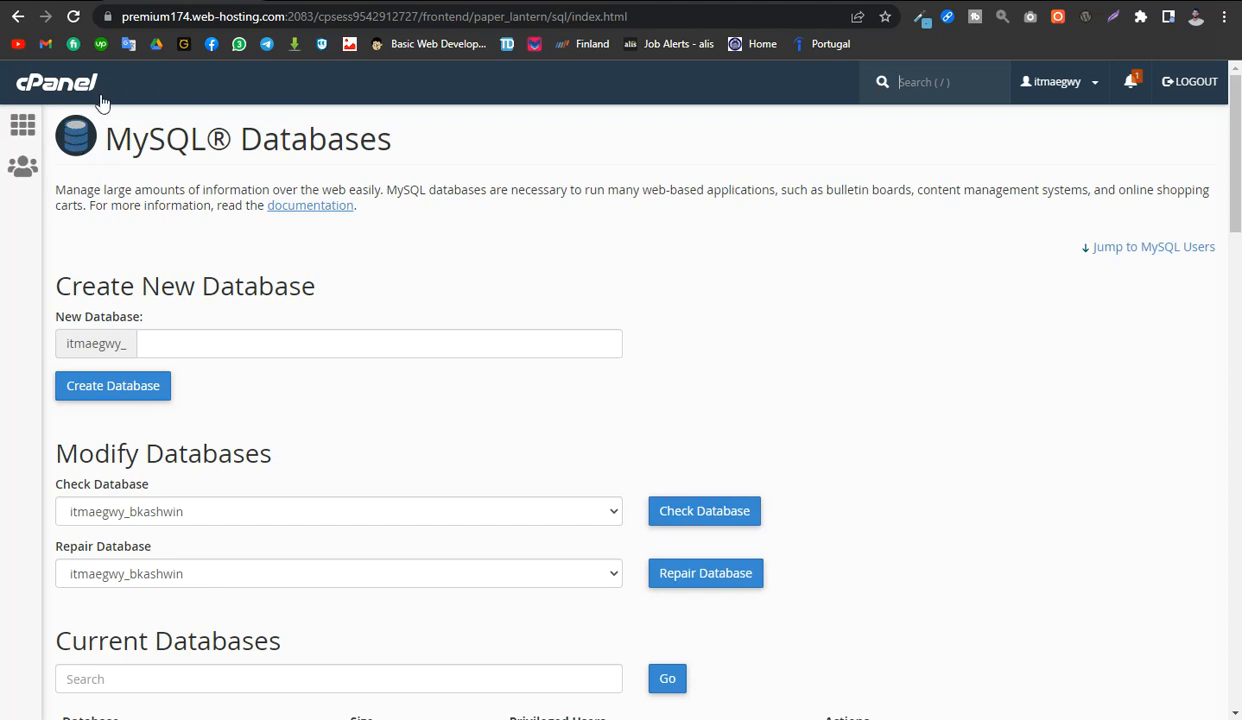
Look up the itmaegwy_bkashwin entry in the current databases and its MySQL user's password-change page, and return to the cPanel home page
scroll(233, 383, down, 4)
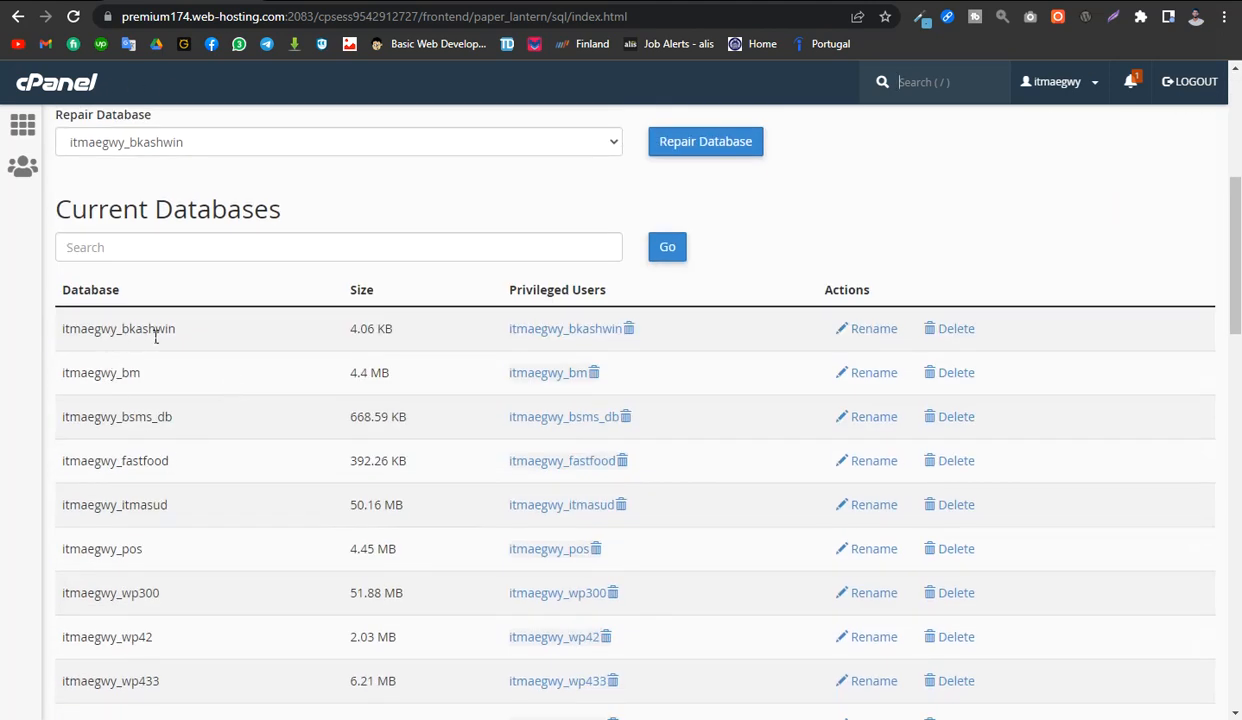
drag(58, 331, 280, 327)
scroll(130, 330, down, 12)
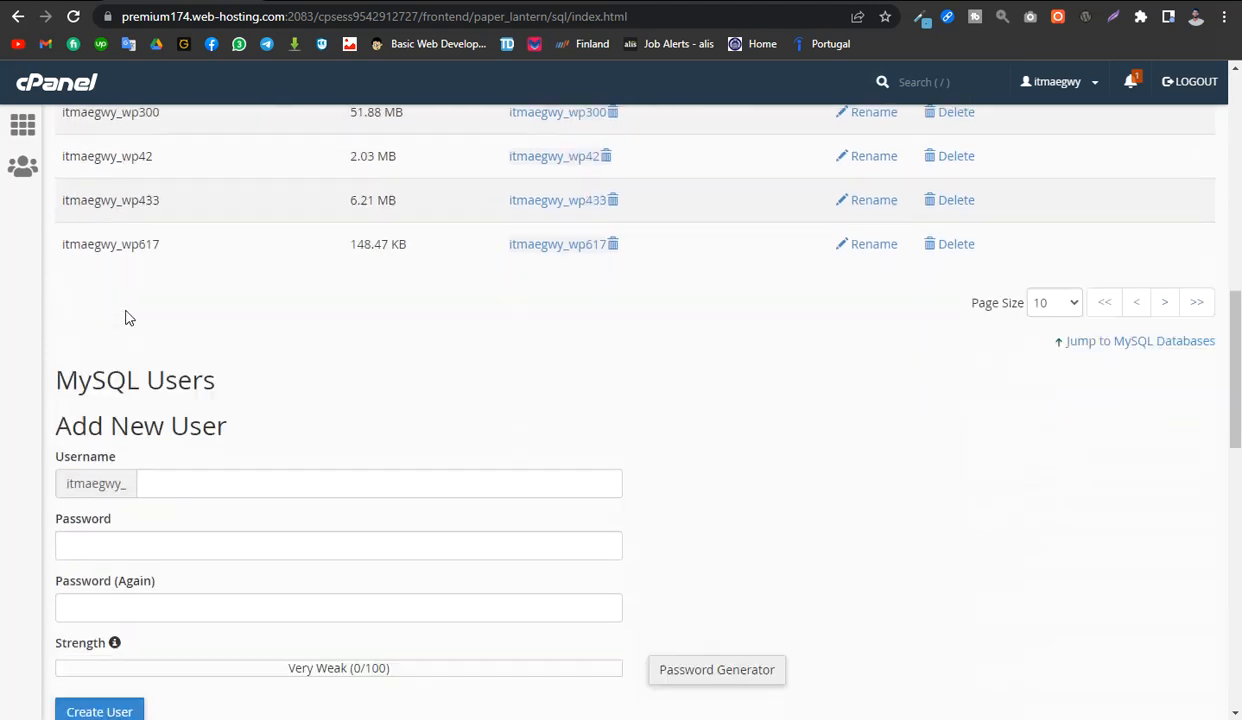
scroll(125, 316, down, 3)
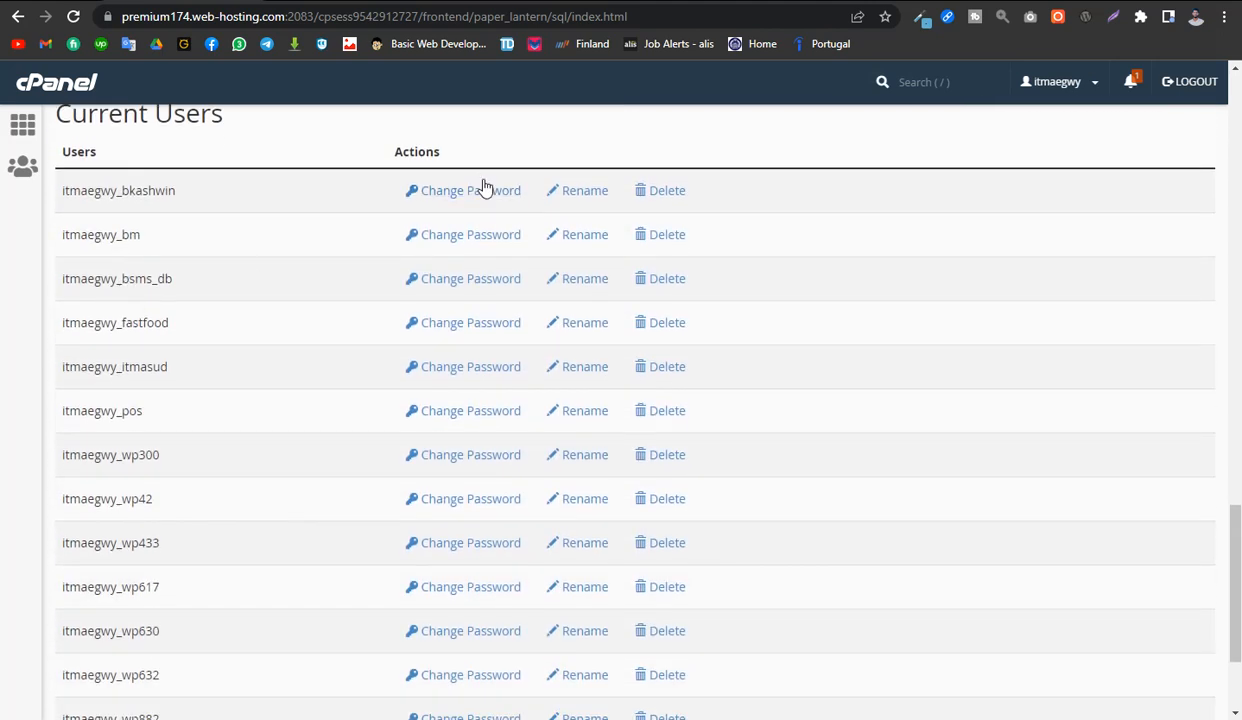
click(468, 199)
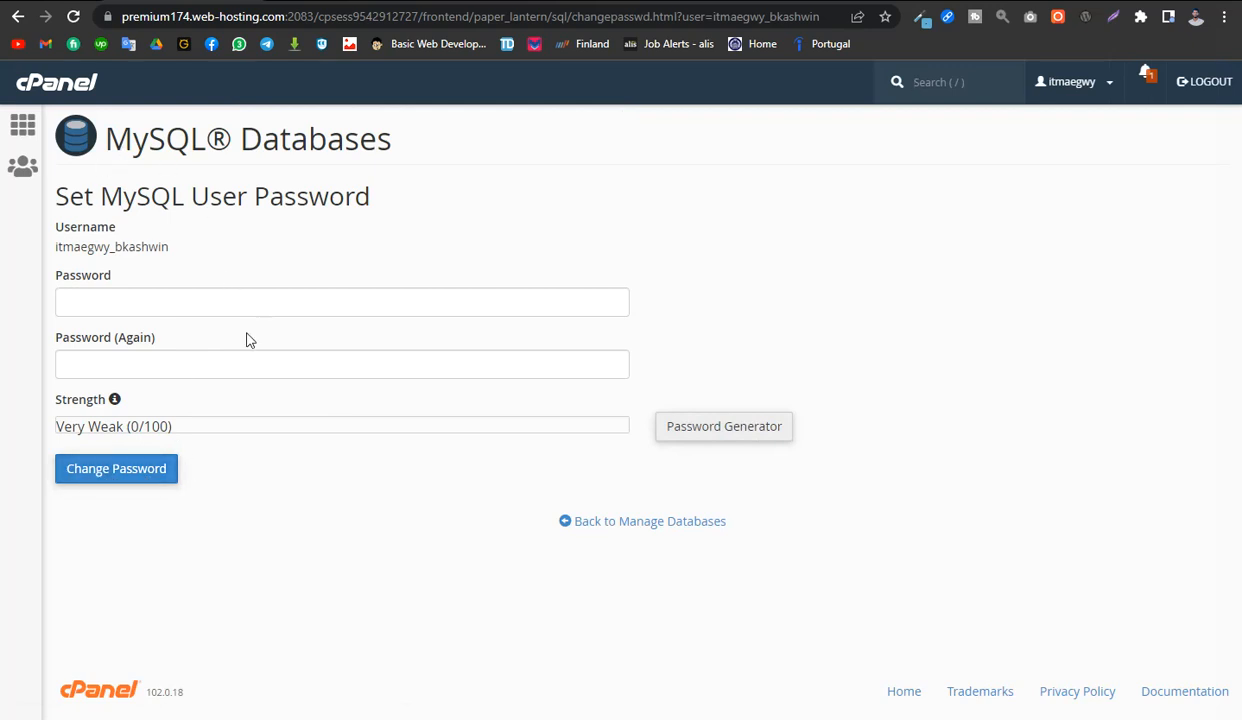
click(58, 84)
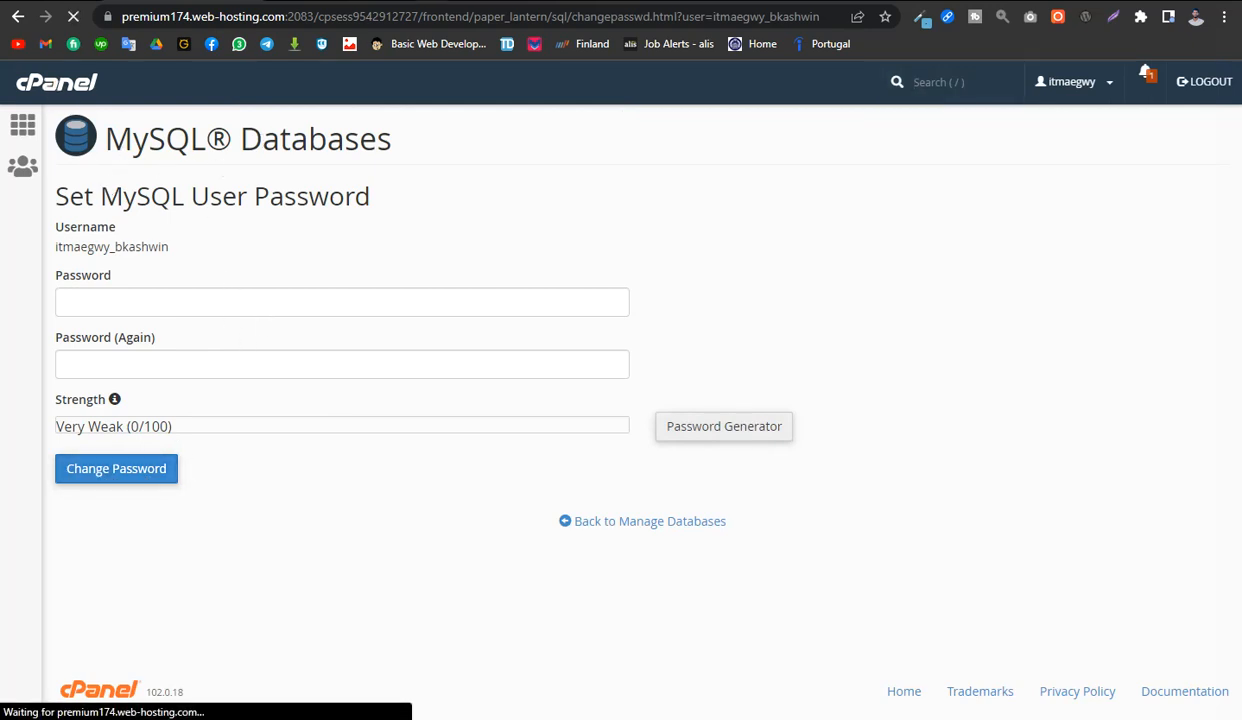
Save the changes to db.php and reload bkashwin.com to test the connection
key(ctrl+Tab)
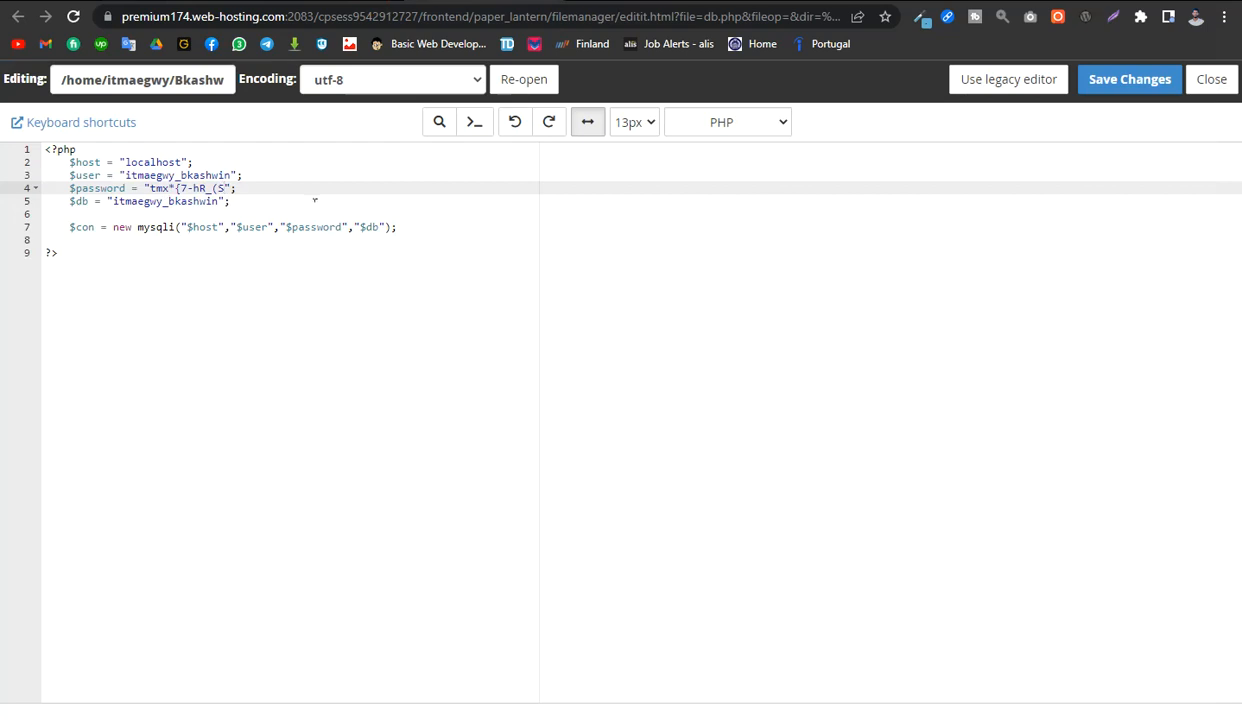
click(1128, 88)
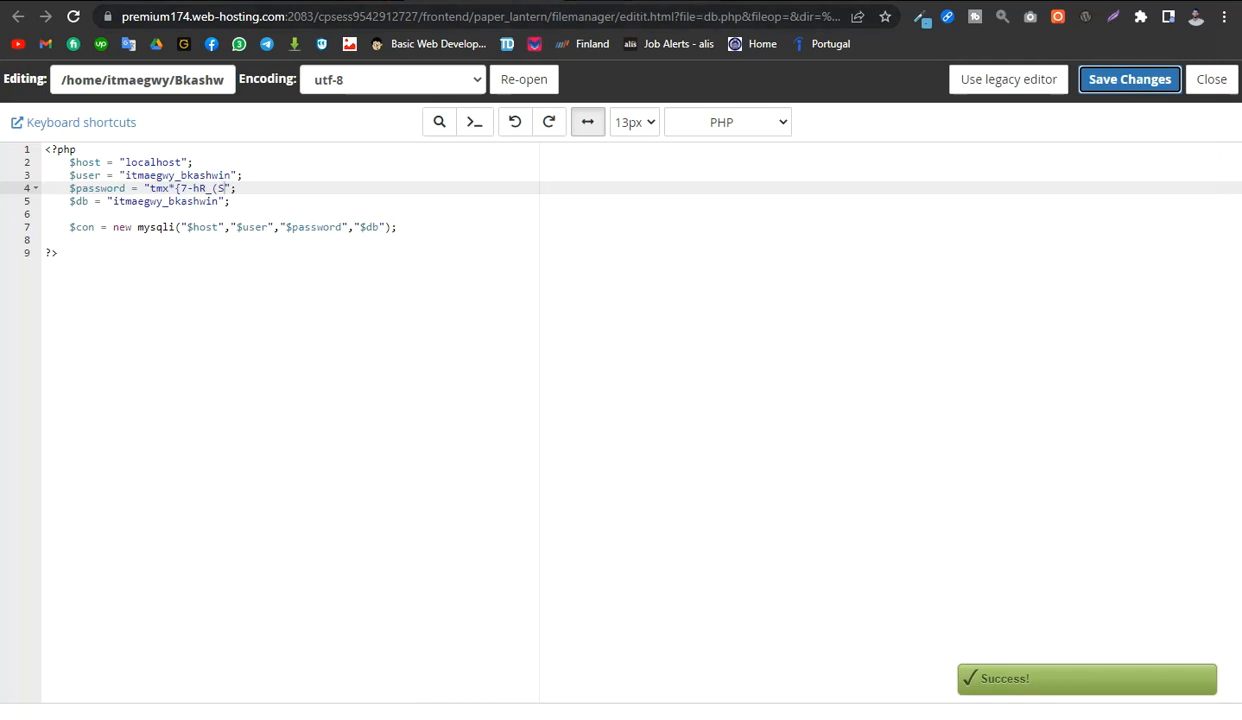
key(ctrl+Tab)
click(73, 16)
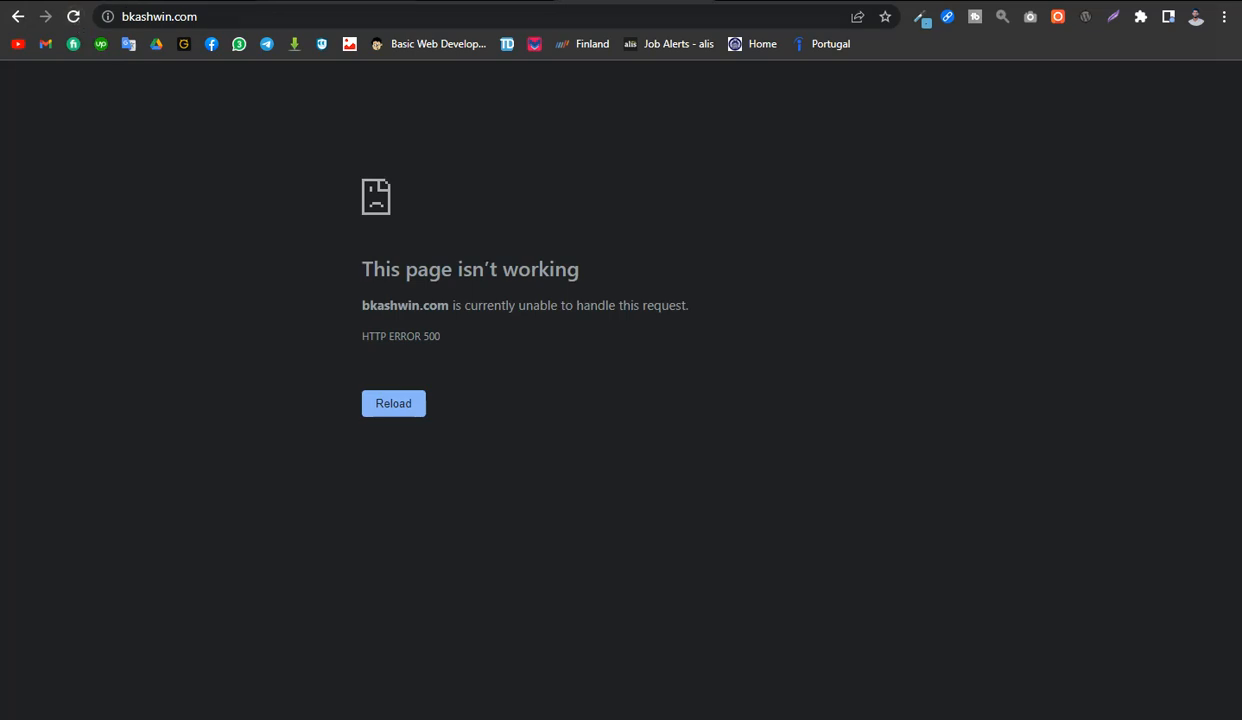
In File Manager, go up from Bkashwin.com/FILE/ACTION to the Bkashwin.com root folder
key(ctrl+shift+Tab)
key(ctrl+shift+Tab)
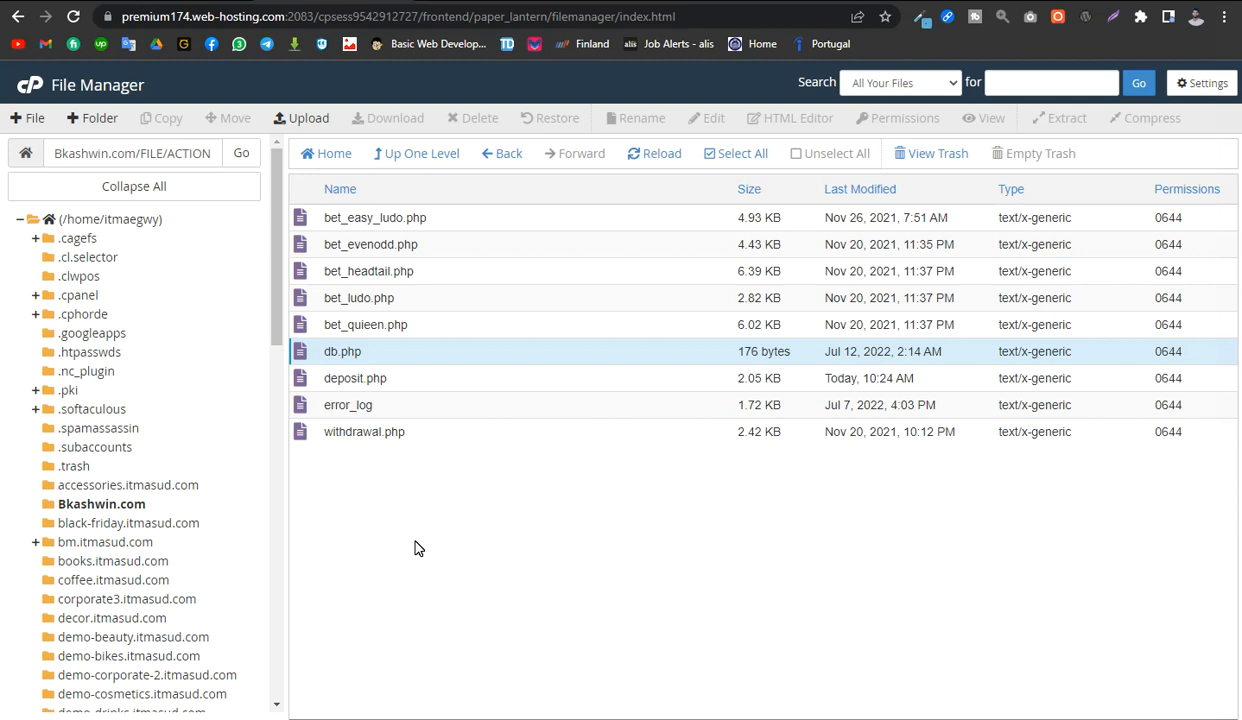
click(431, 154)
click(434, 155)
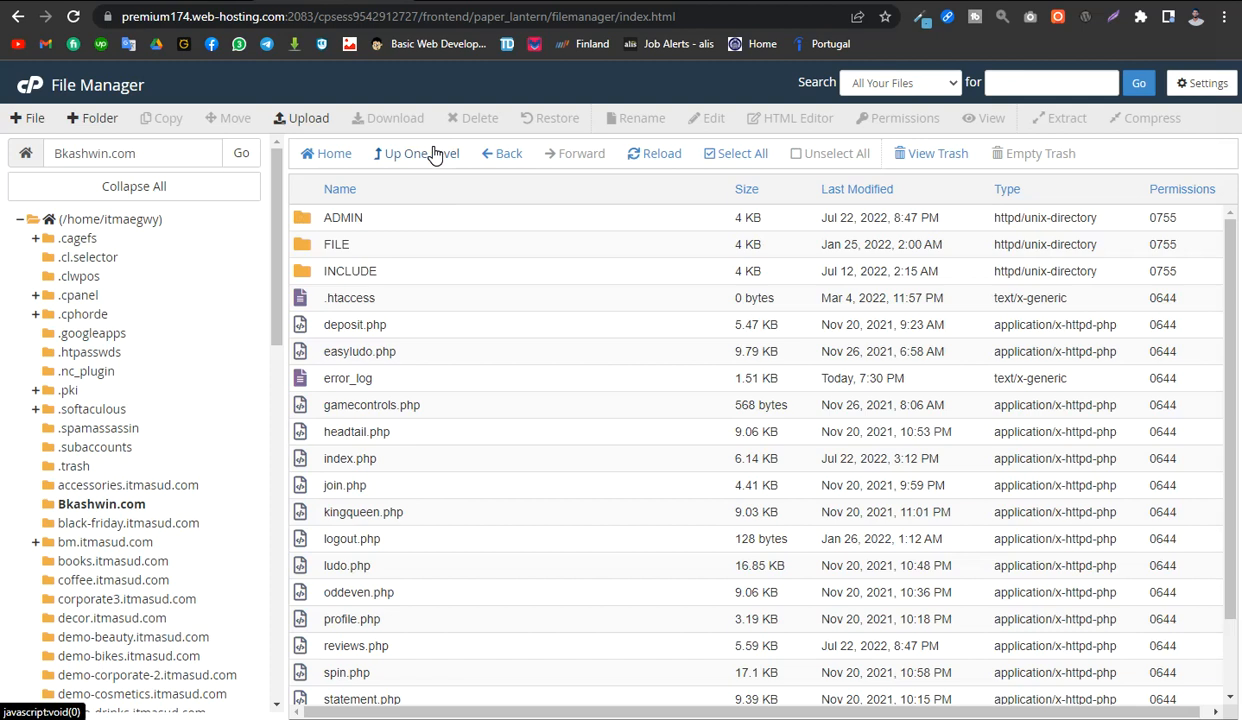
scroll(507, 543, down, 1)
scroll(507, 543, up, 1)
Reload the bkashwin.com site to check whether it loads
click(570, 1)
click(73, 16)
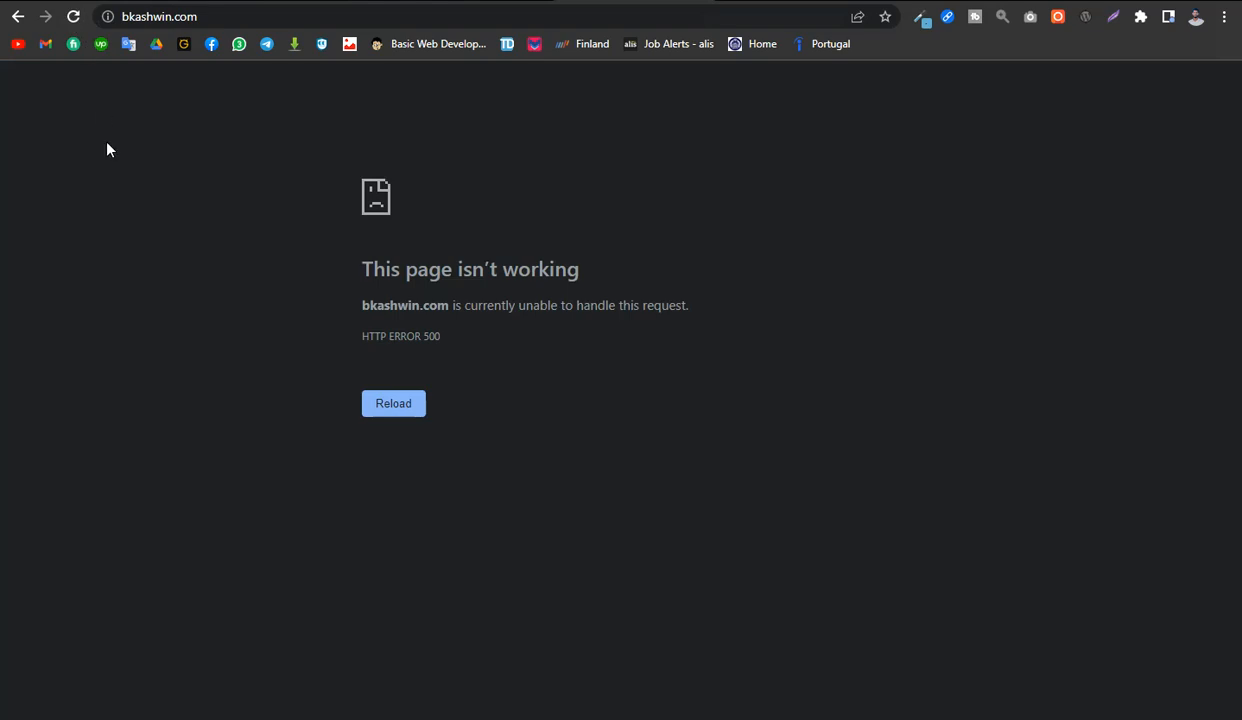
click(73, 16)
Open index.php from the Bkashwin.com folder in the code editor
click(510, 1)
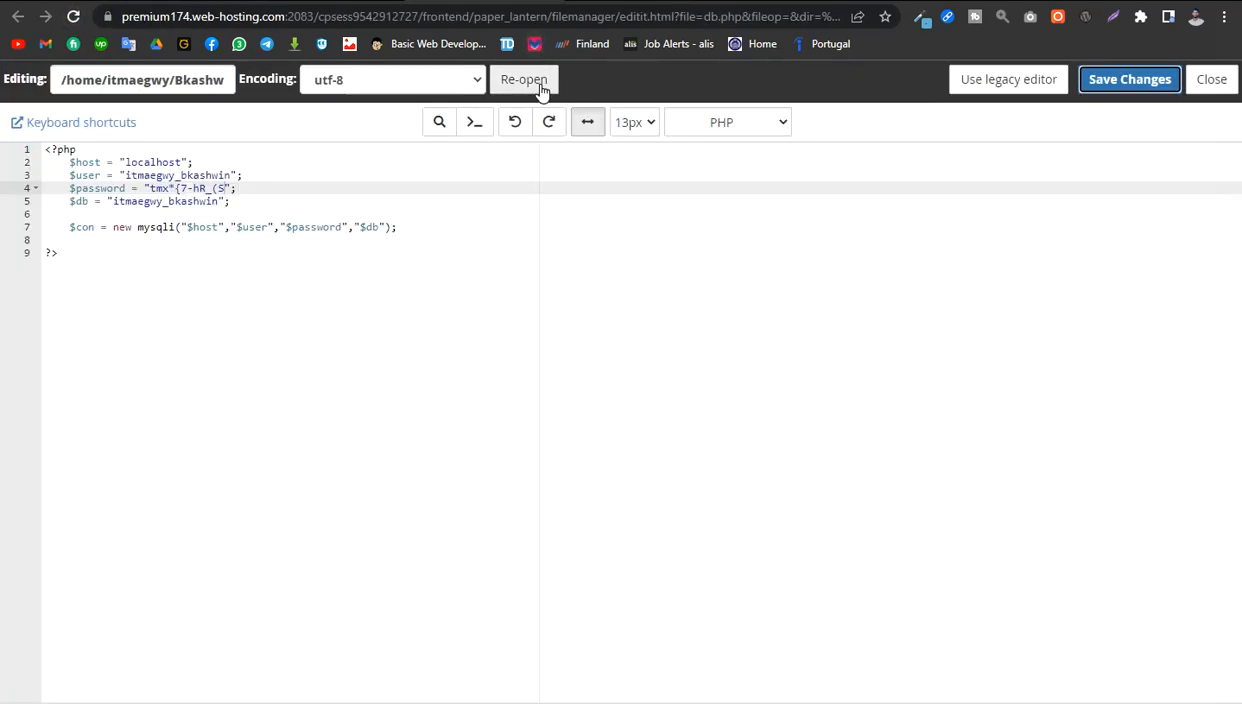
key(ctrl+shift+Tab)
key(ctrl+shift+Tab)
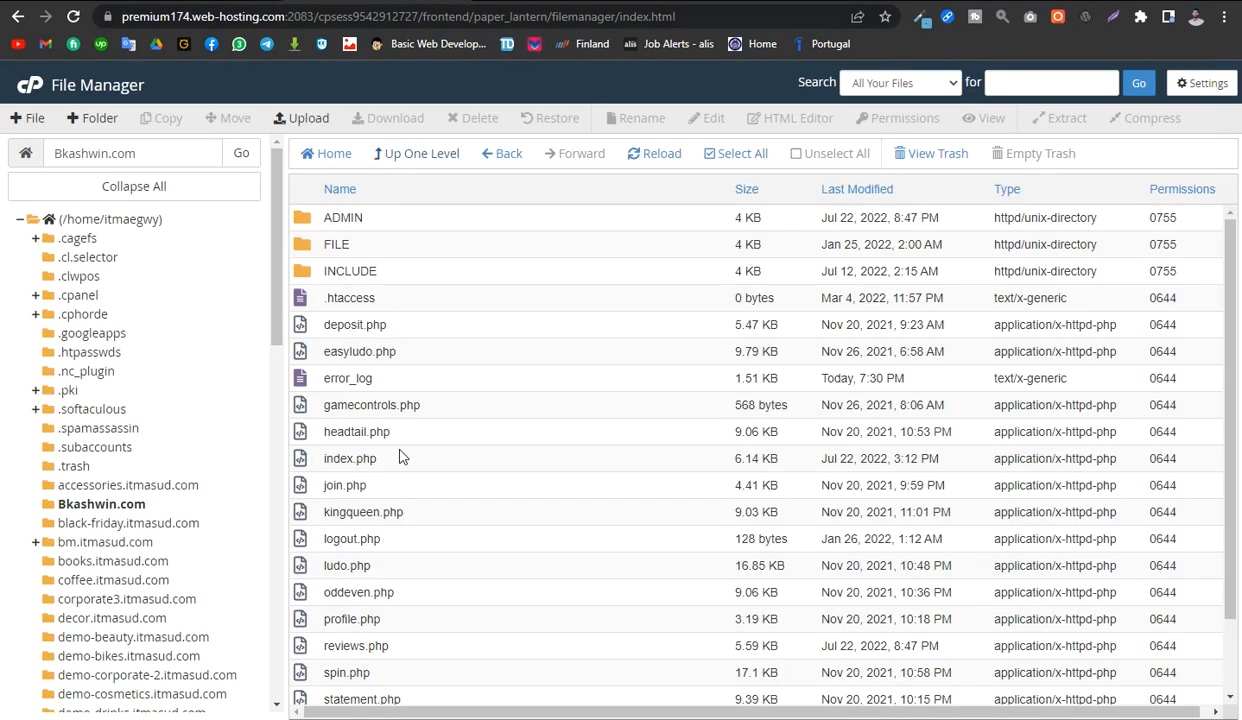
right_click(301, 458)
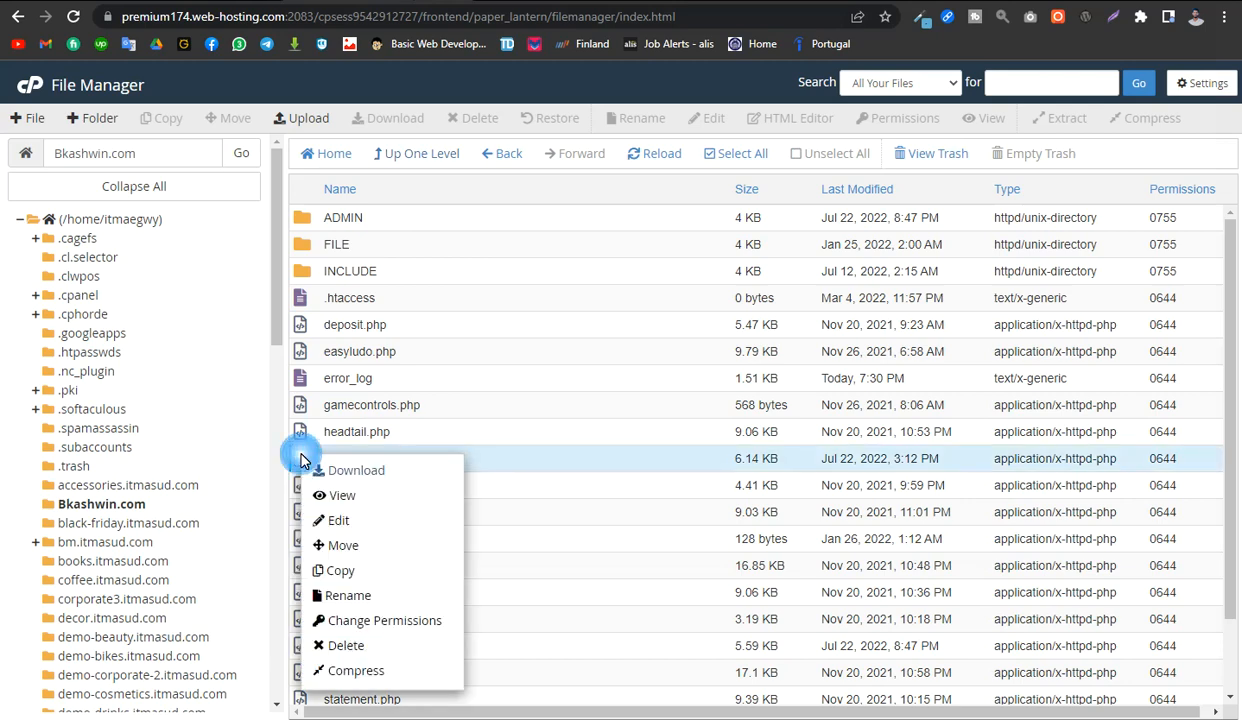
click(374, 521)
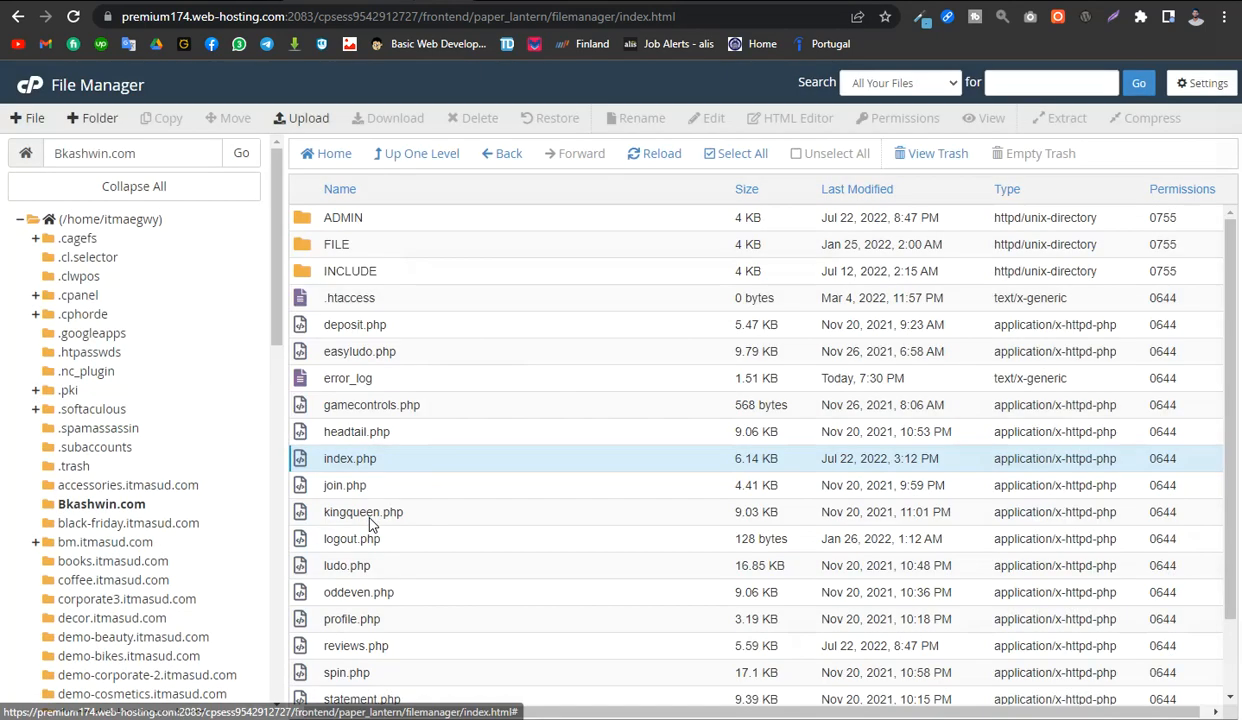
click(776, 522)
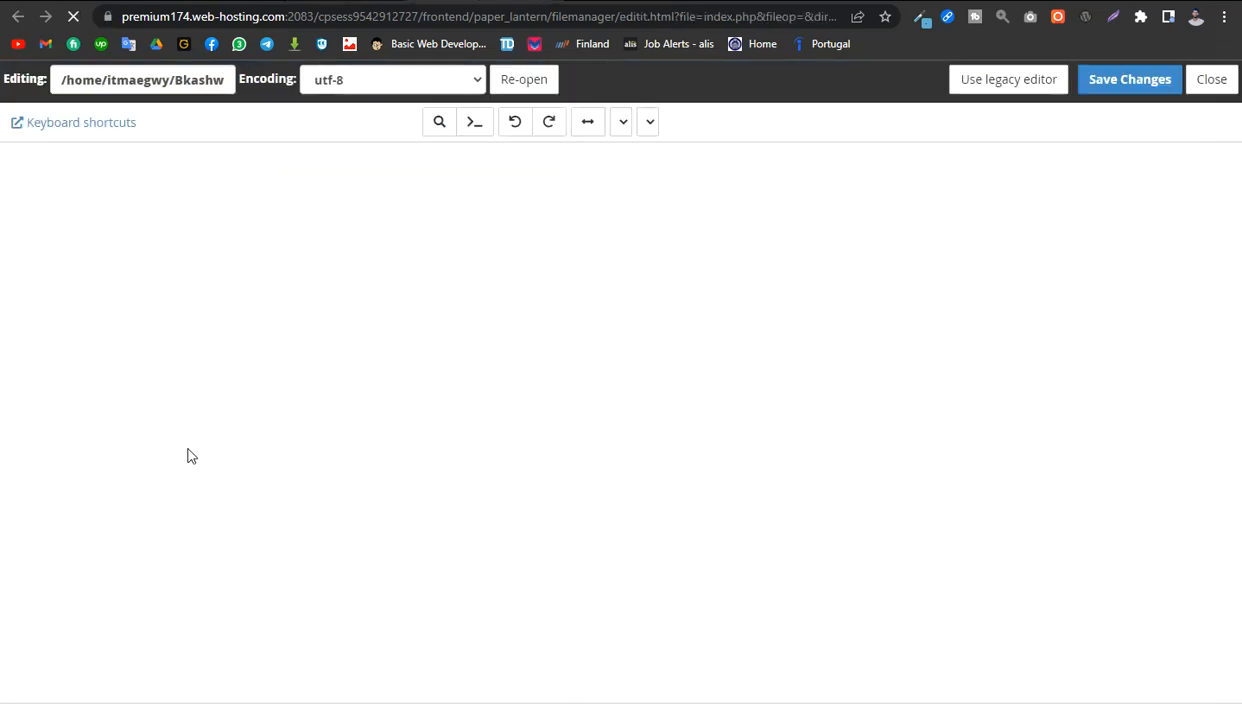
In the final script of index.php, change the domain in the ajax url to bkashwin.com and save the file
scroll(189, 455, down, 10)
scroll(189, 455, down, 10)
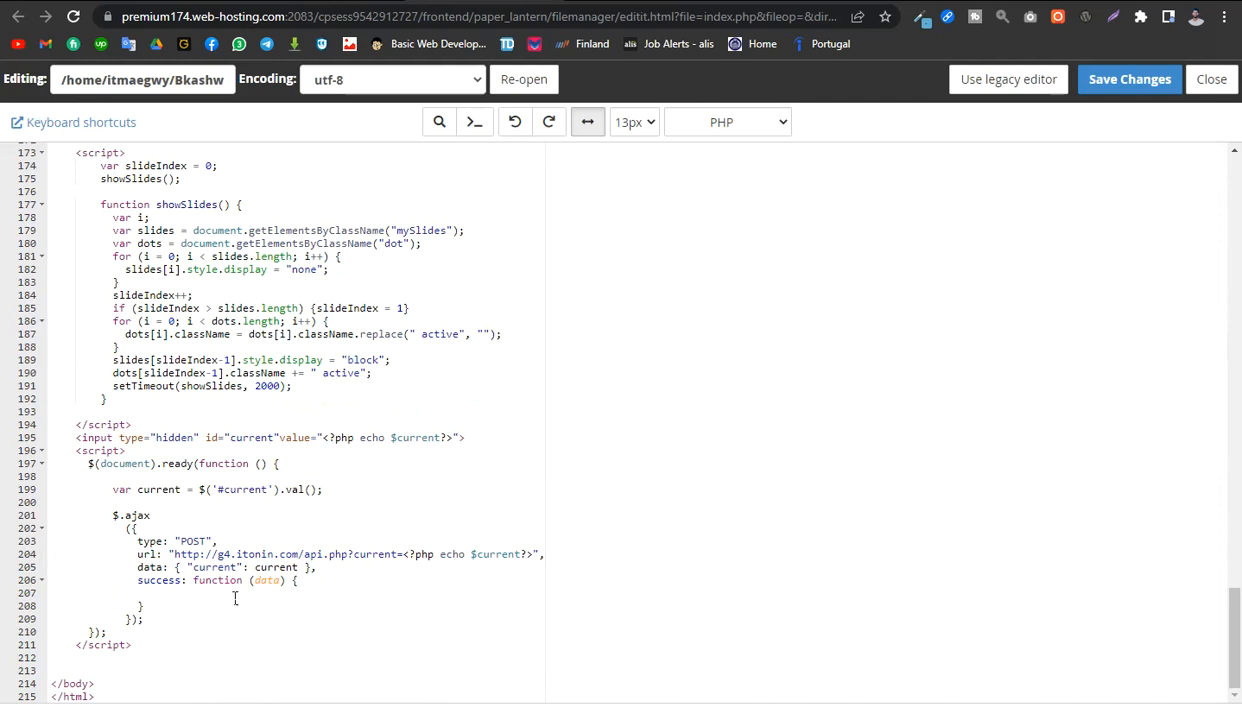
drag(218, 555, 281, 557)
click(274, 555)
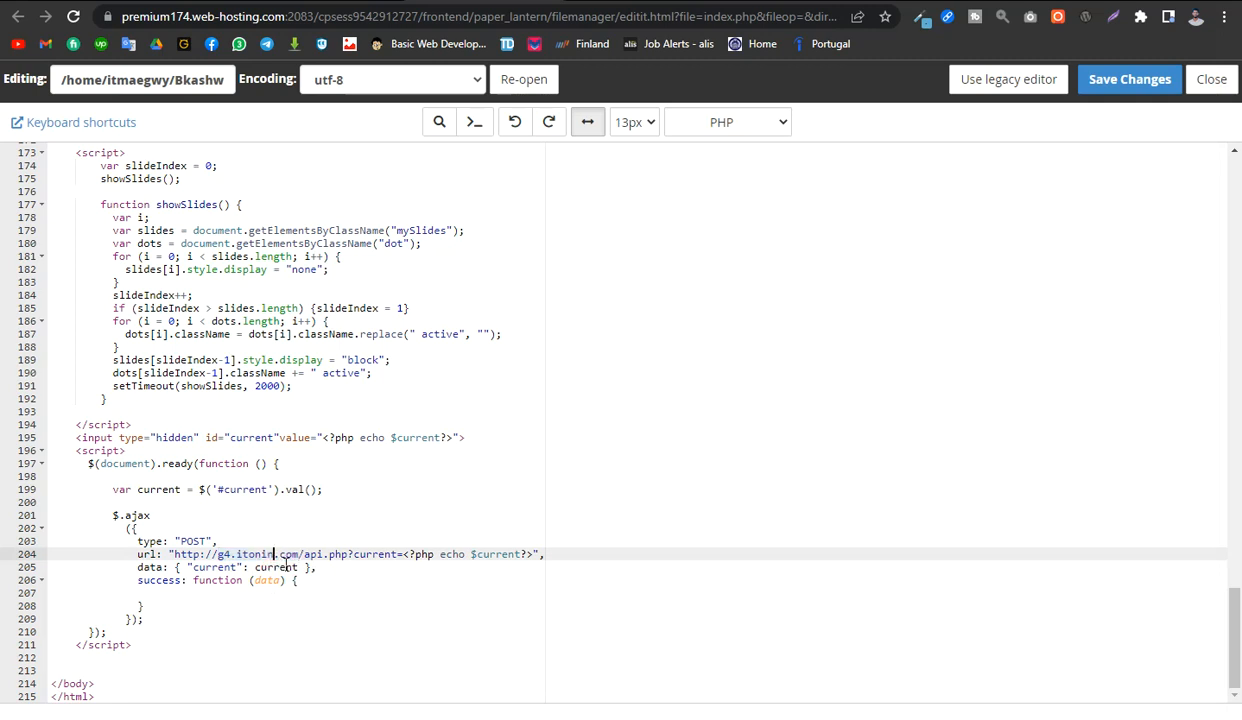
key(BackSpace)
key(BackSpace)
key(BackSpace)
key(BackSpace)
key(BackSpace)
key(BackSpace)
key(BackSpace)
key(BackSpace)
key(BackSpace)
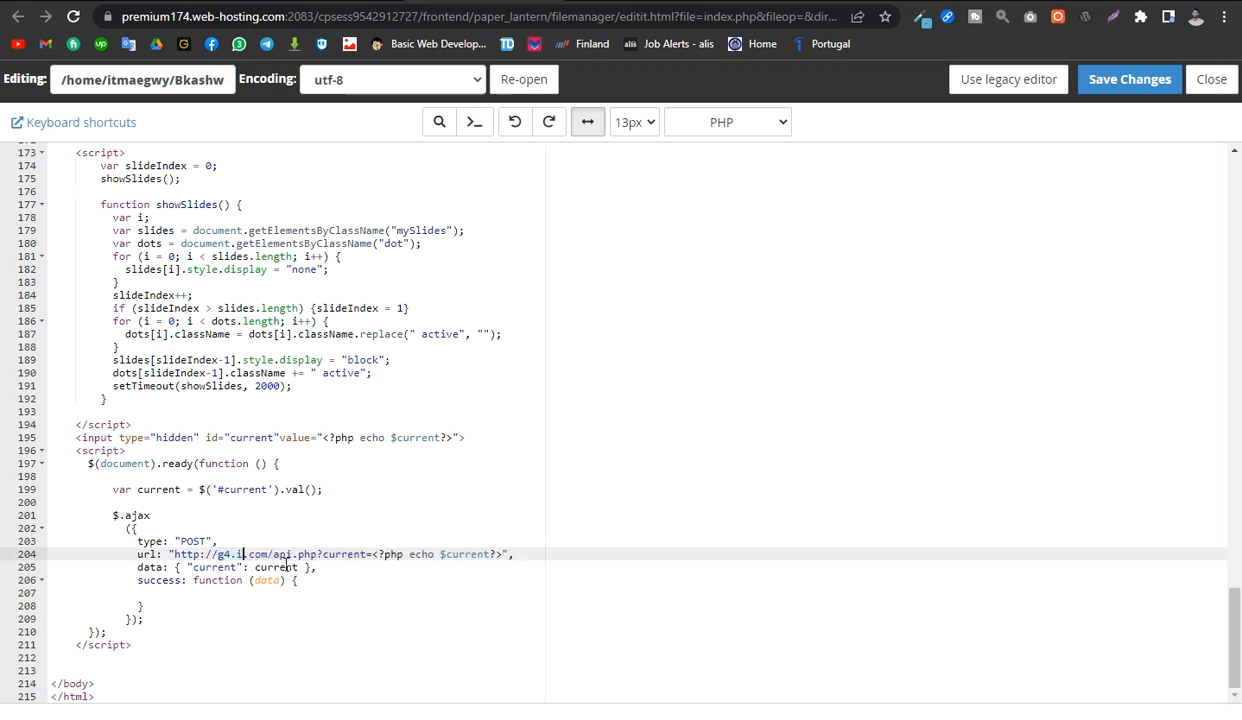
text(bash)
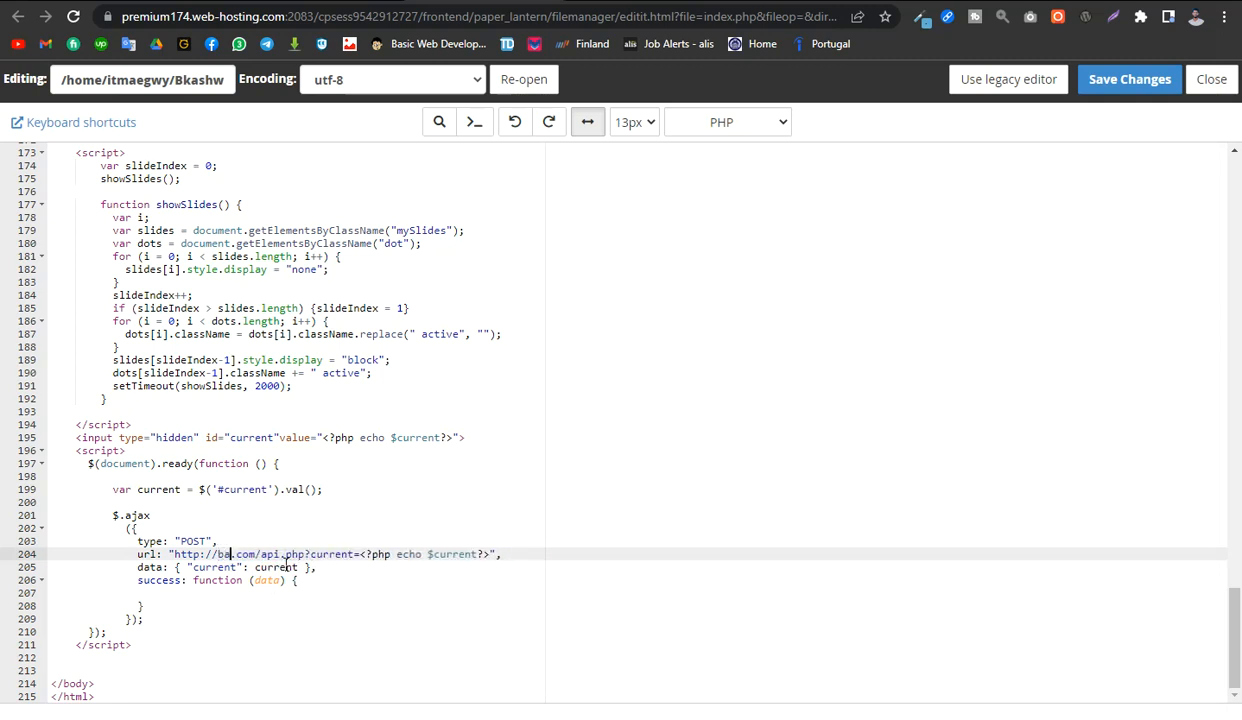
key(BackSpace)
key(BackSpace)
key(BackSpace)
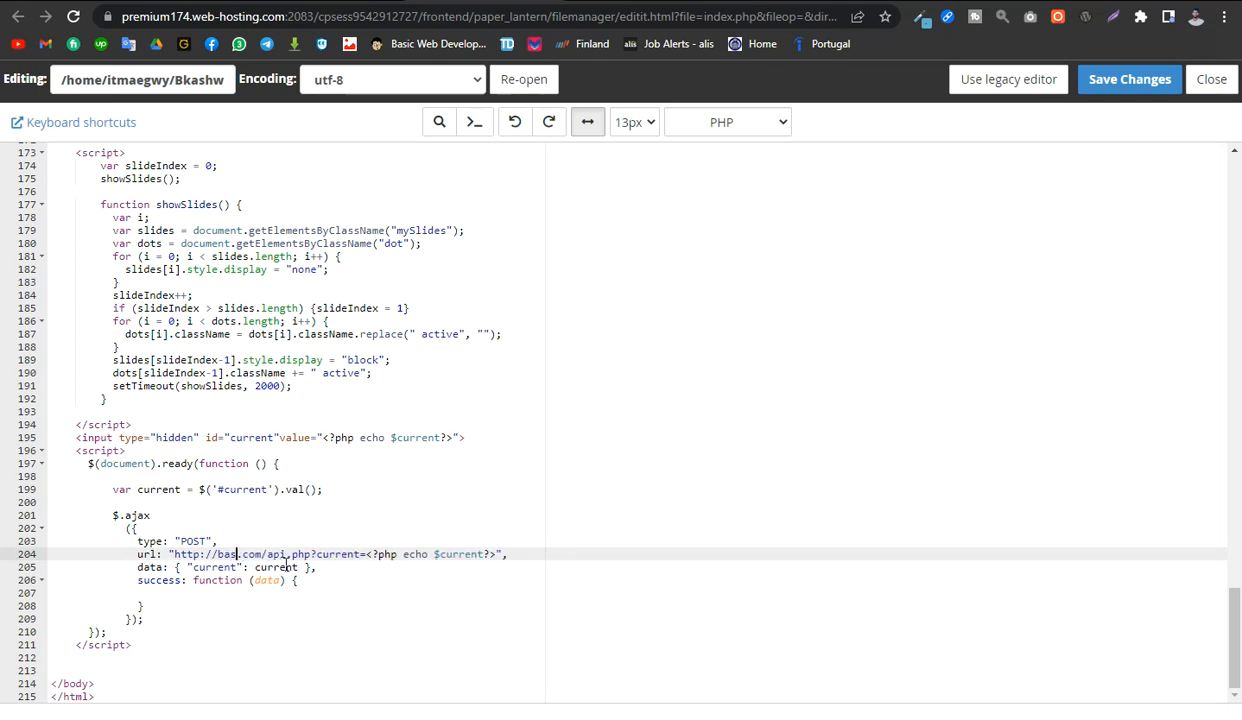
text(kashwin)
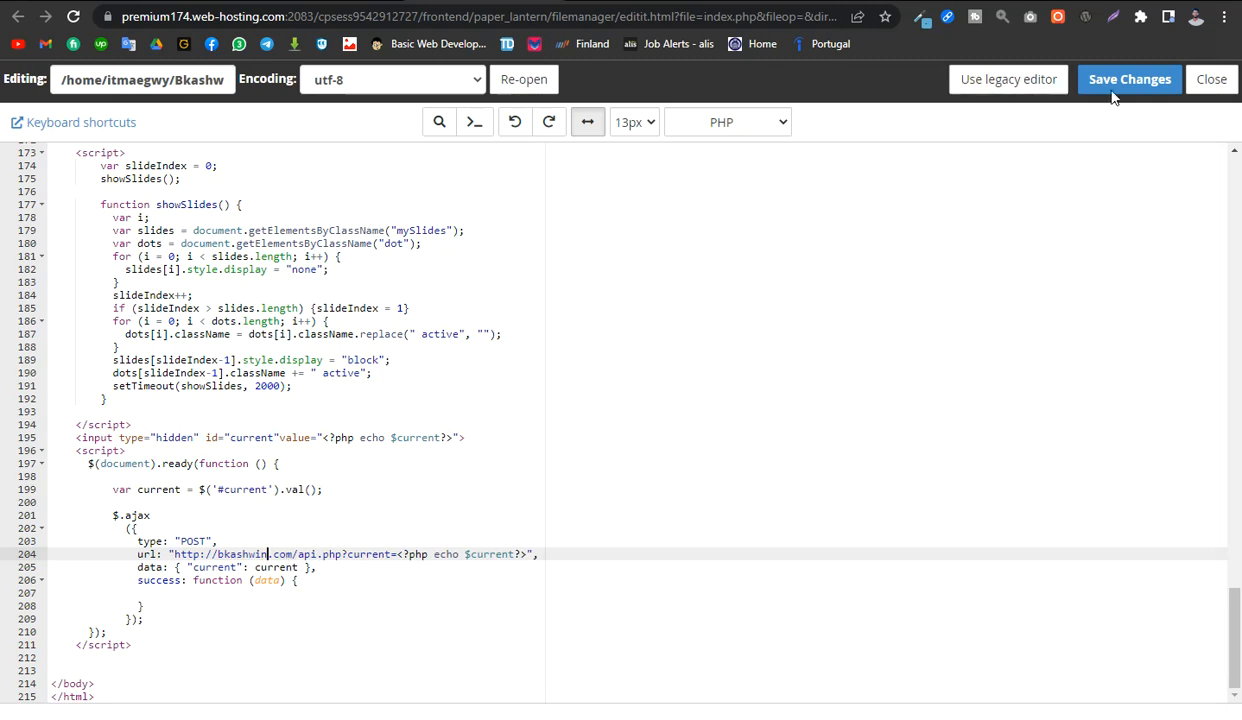
click(1130, 84)
Reload bkashwin.com to test the site with the edited index.php
click(630, 1)
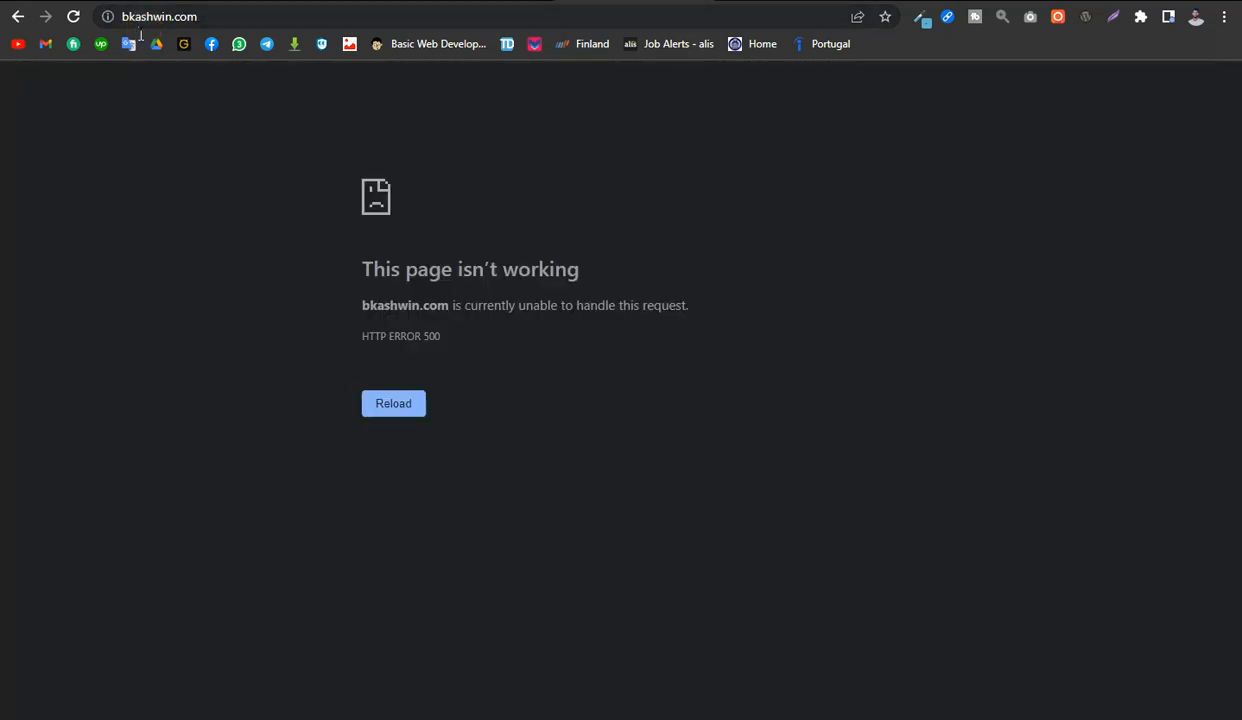
click(77, 17)
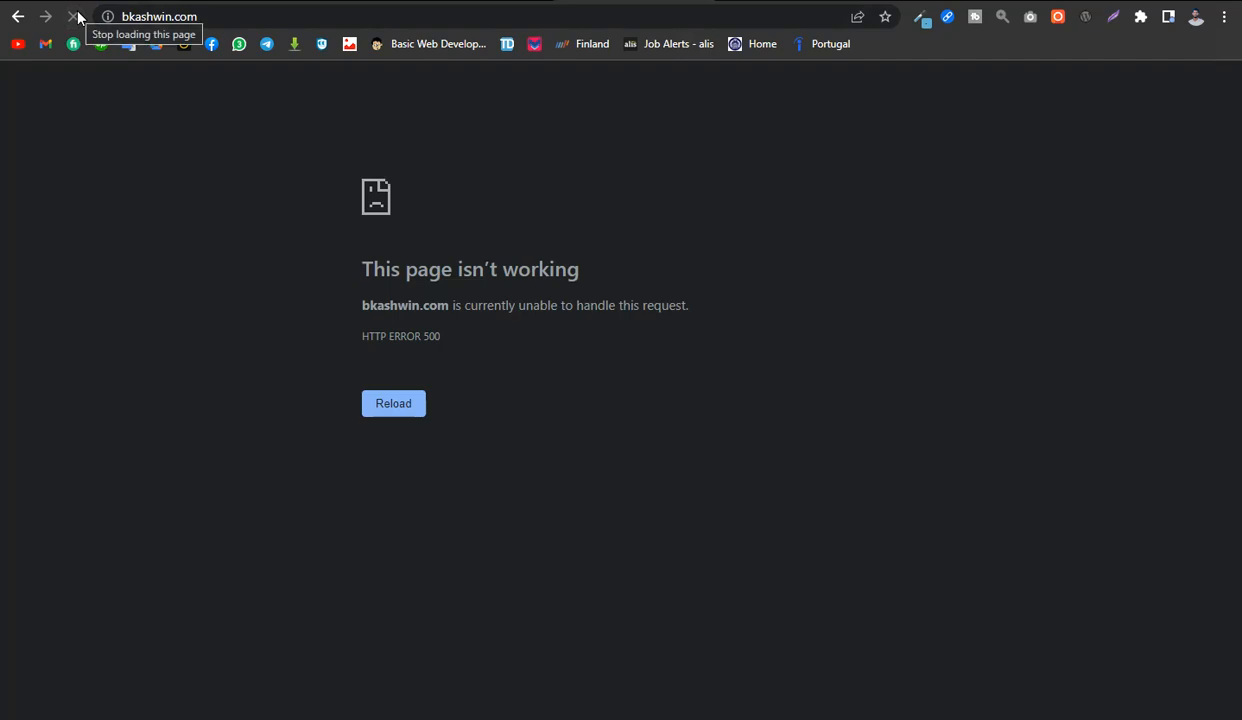
click(81, 16)
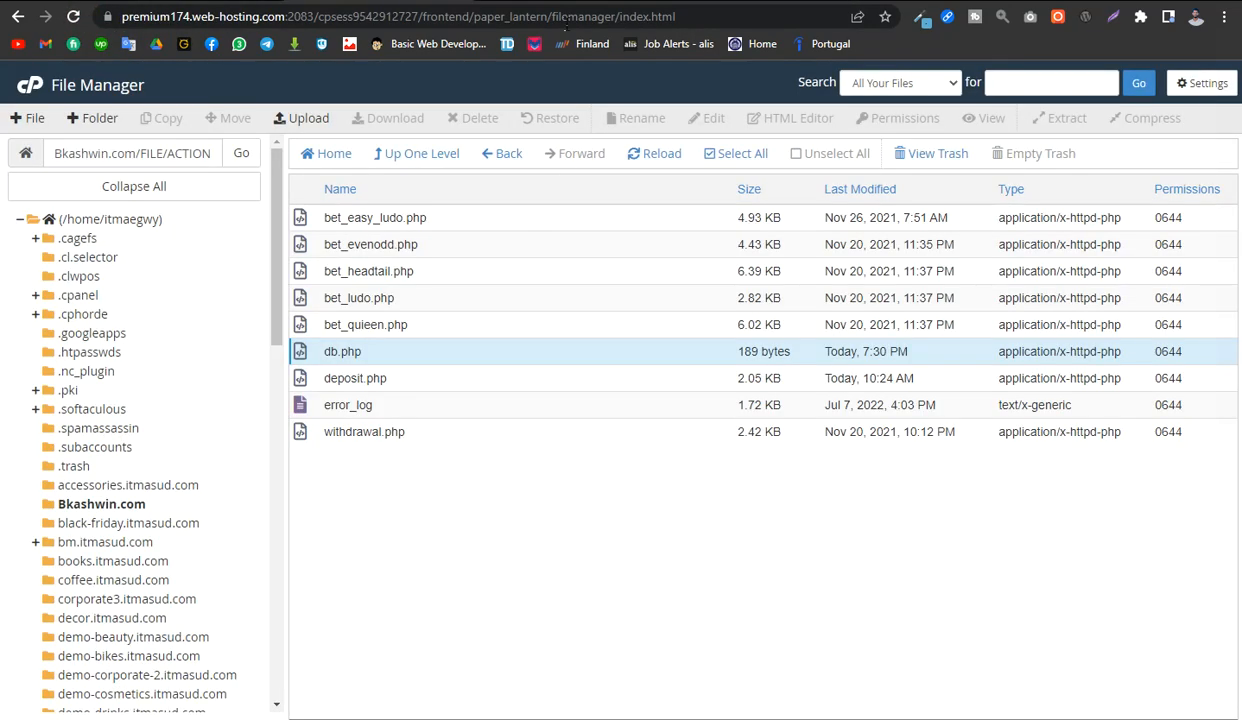
click(557, 1)
click(73, 16)
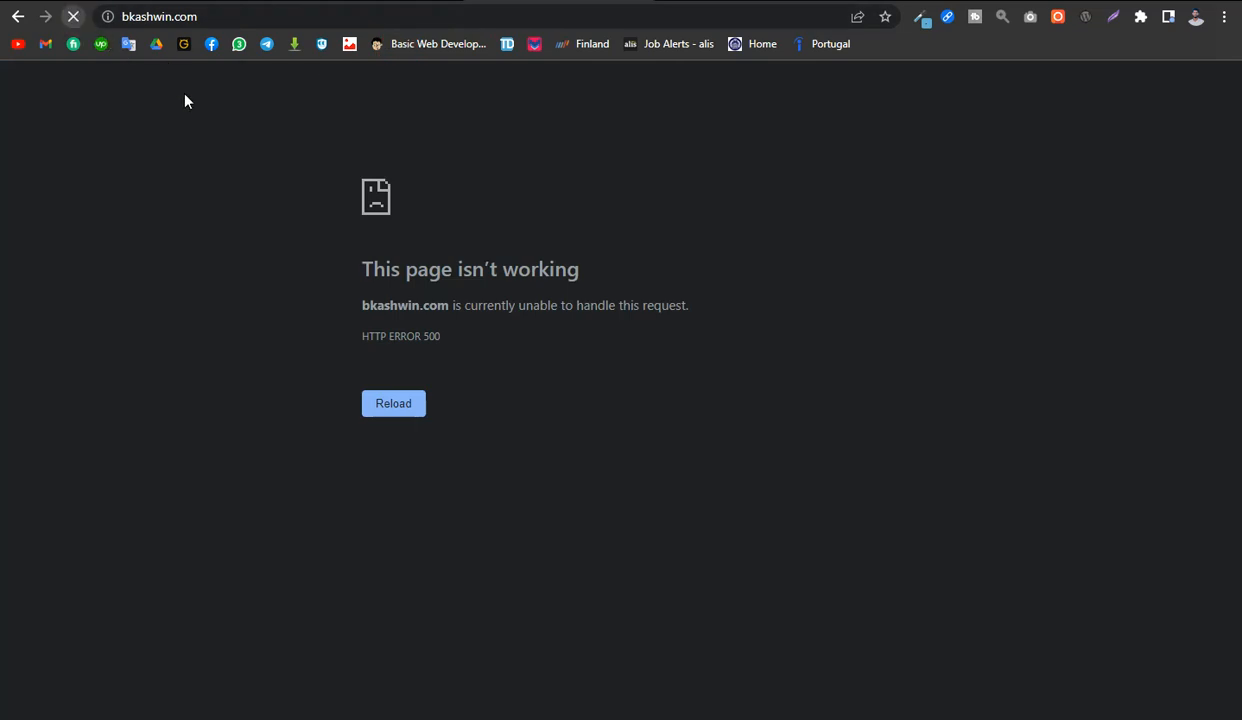
Return to the cPanel home page and open phpMyAdmin from the Databases section
click(355, 1)
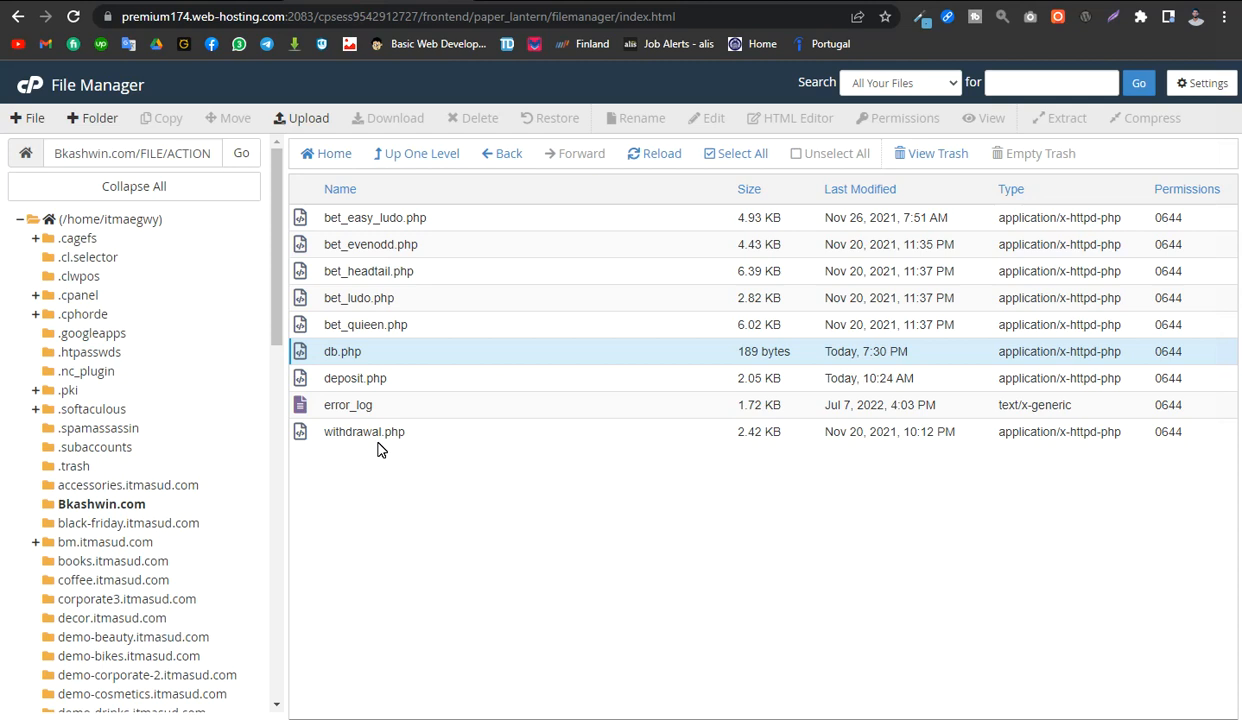
click(300, 1)
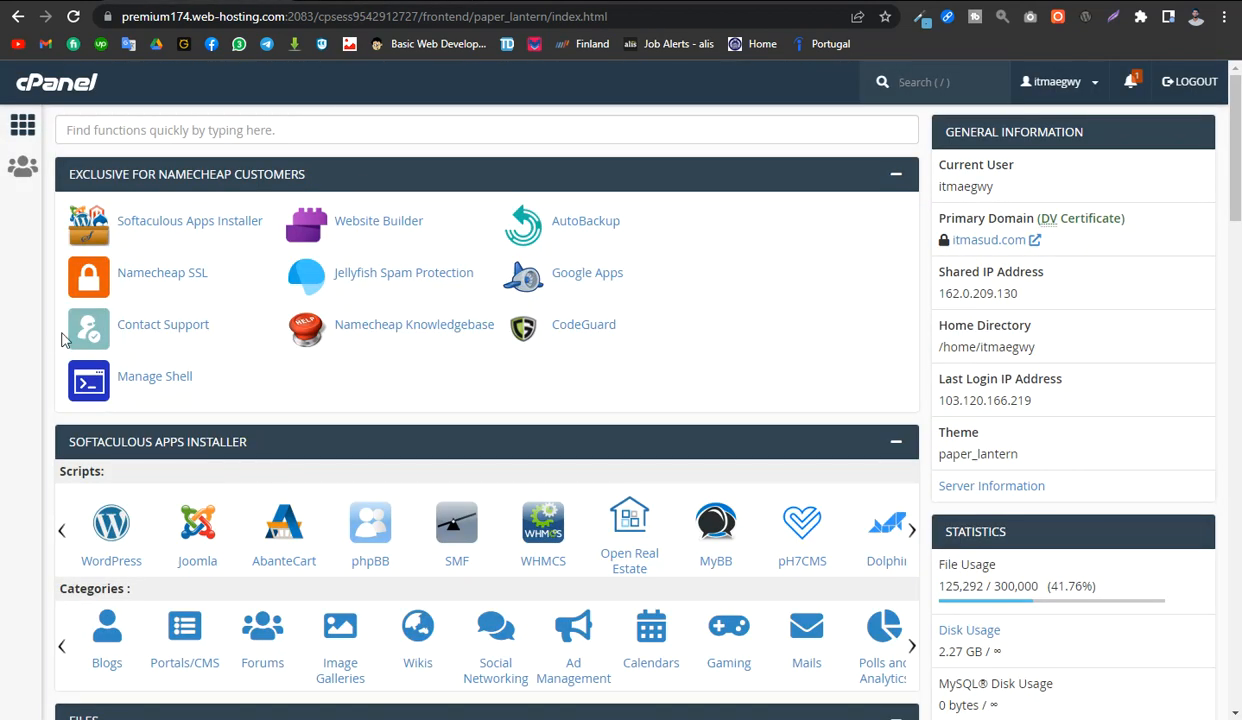
scroll(48, 336, down, 3)
scroll(48, 336, down, 3)
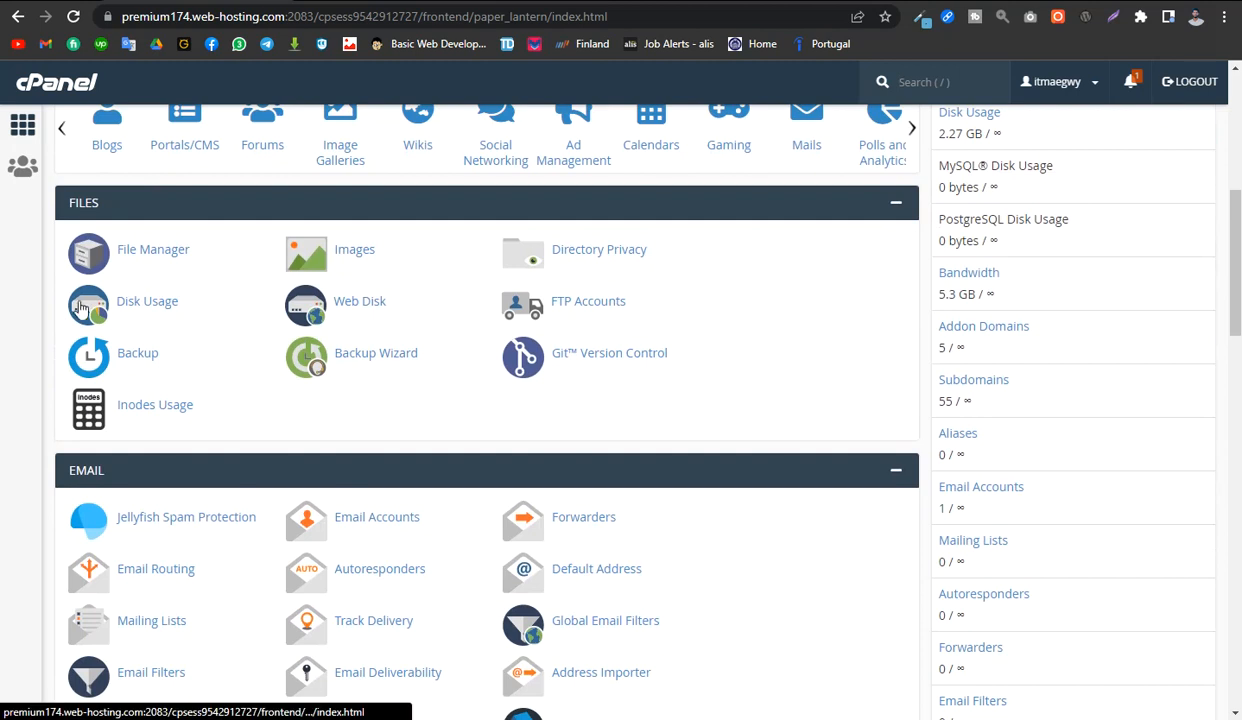
click(590, 1)
click(440, 1)
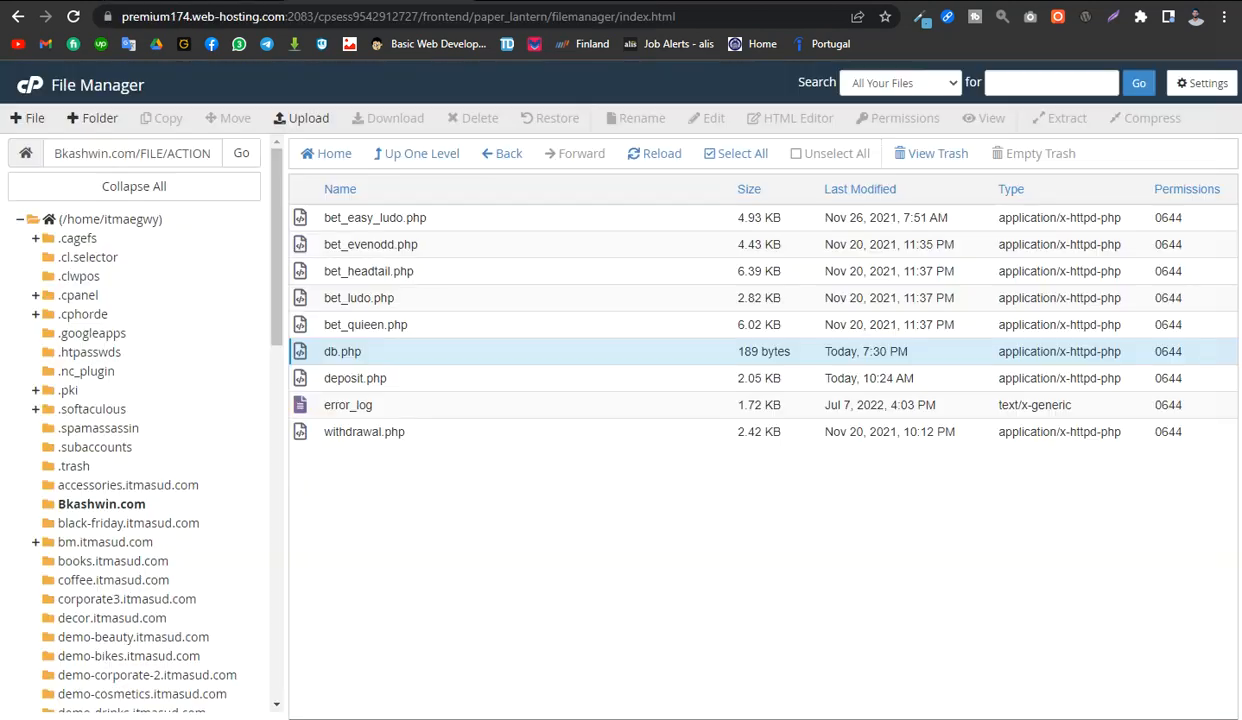
click(300, 1)
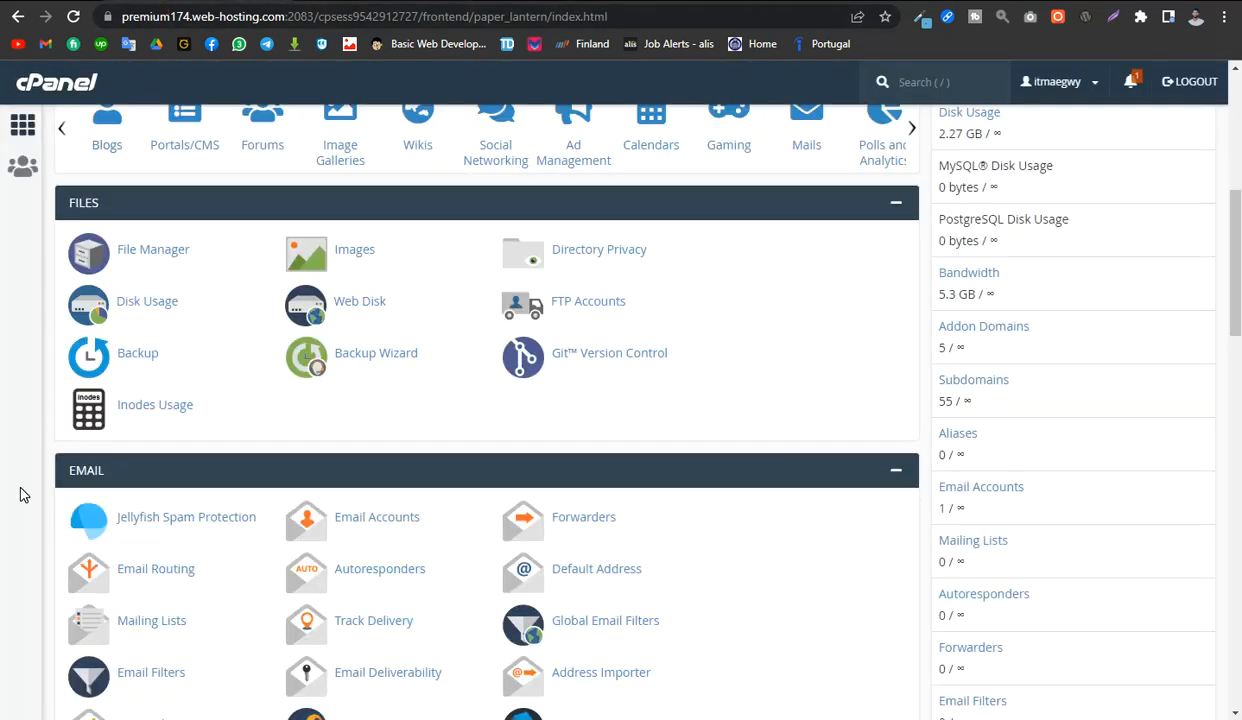
scroll(23, 495, down, 6)
scroll(23, 495, down, 1)
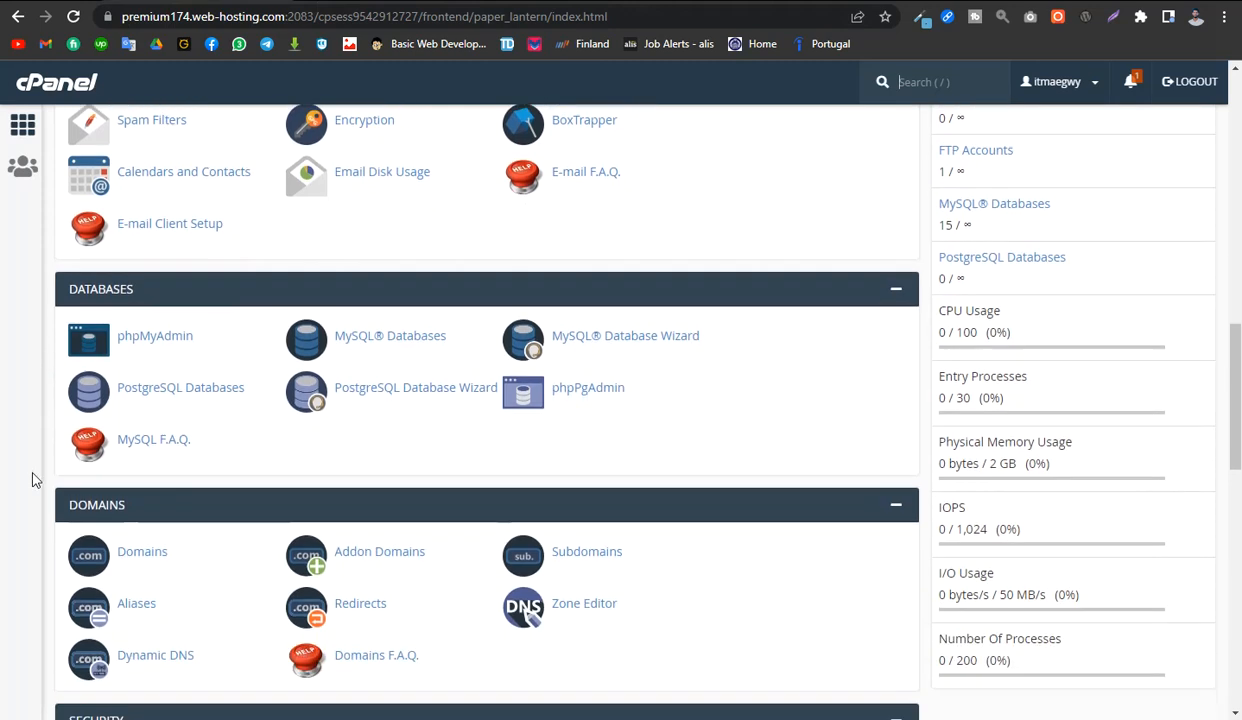
click(152, 340)
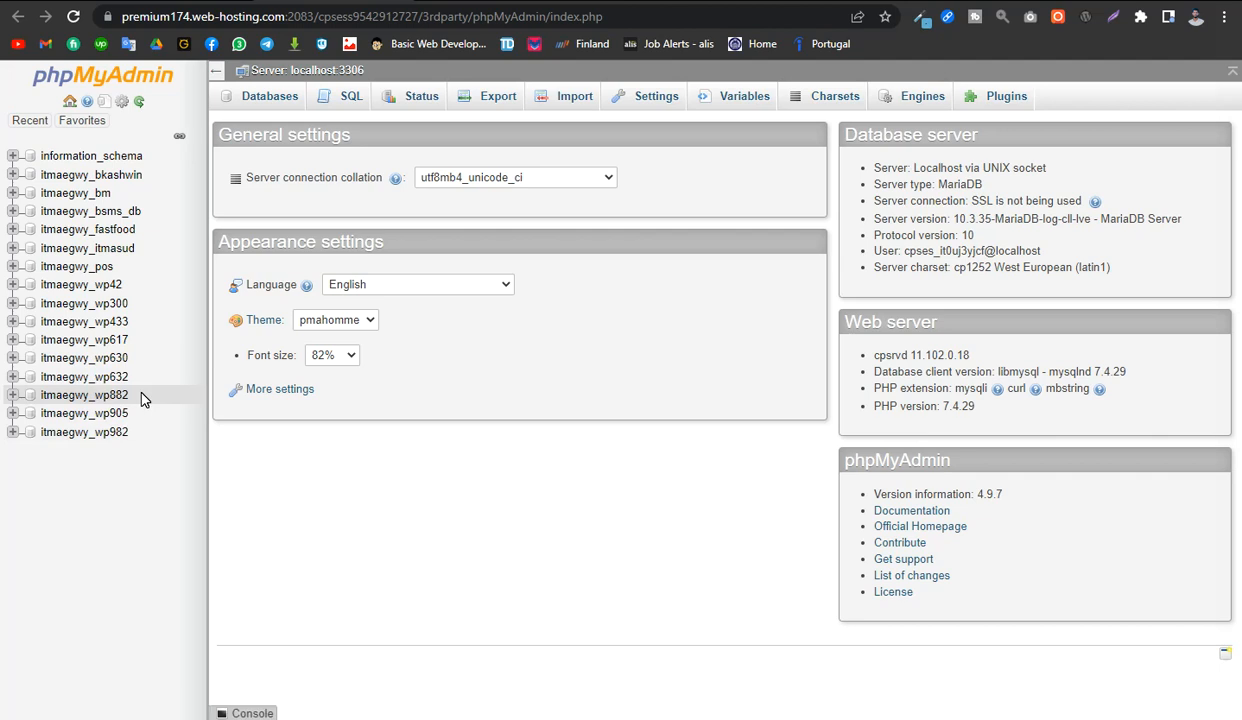
Import itonvvfo_g4.sql from the Ludo Main Code folder into the itmaegwy_bkashwin database and dismiss the upload window
click(124, 182)
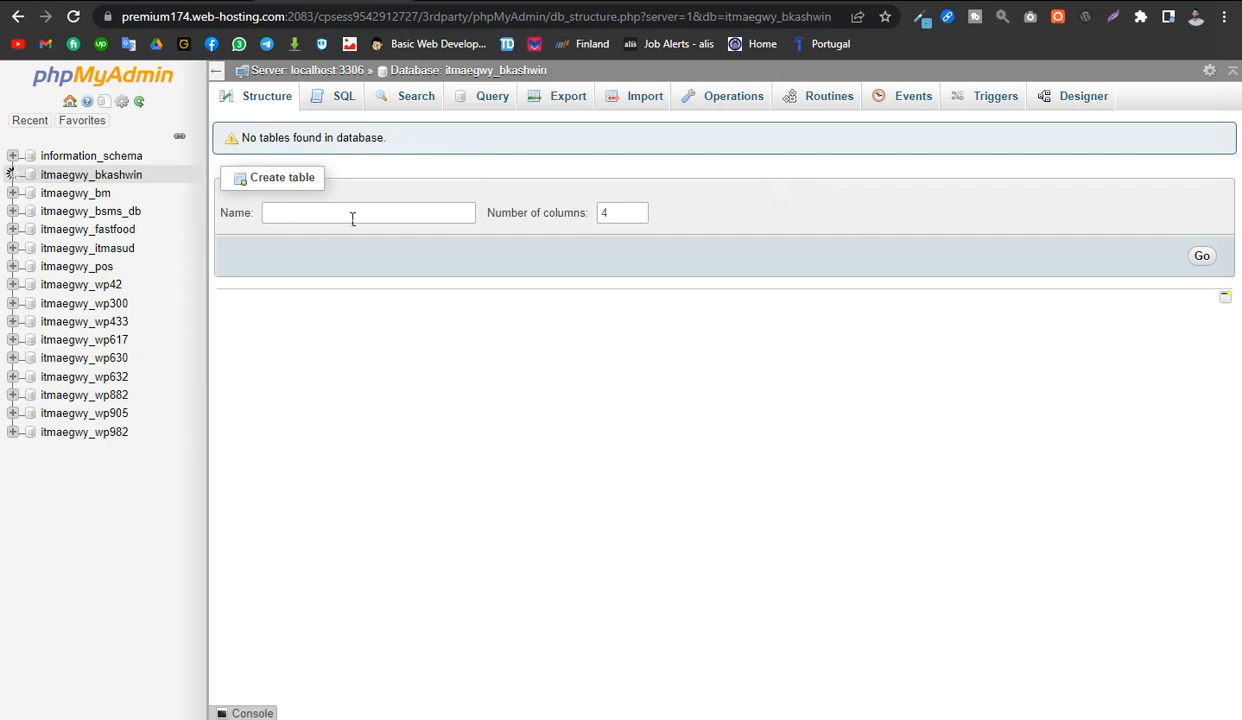
click(641, 104)
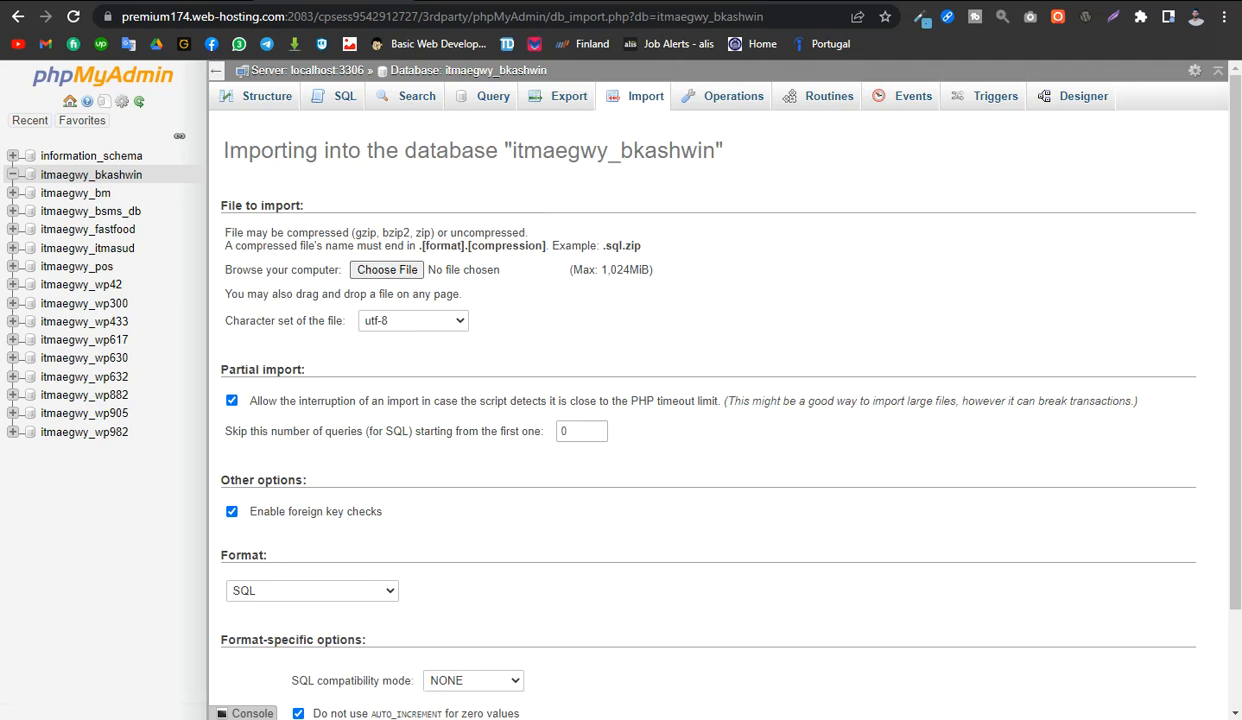
key(alt+Tab)
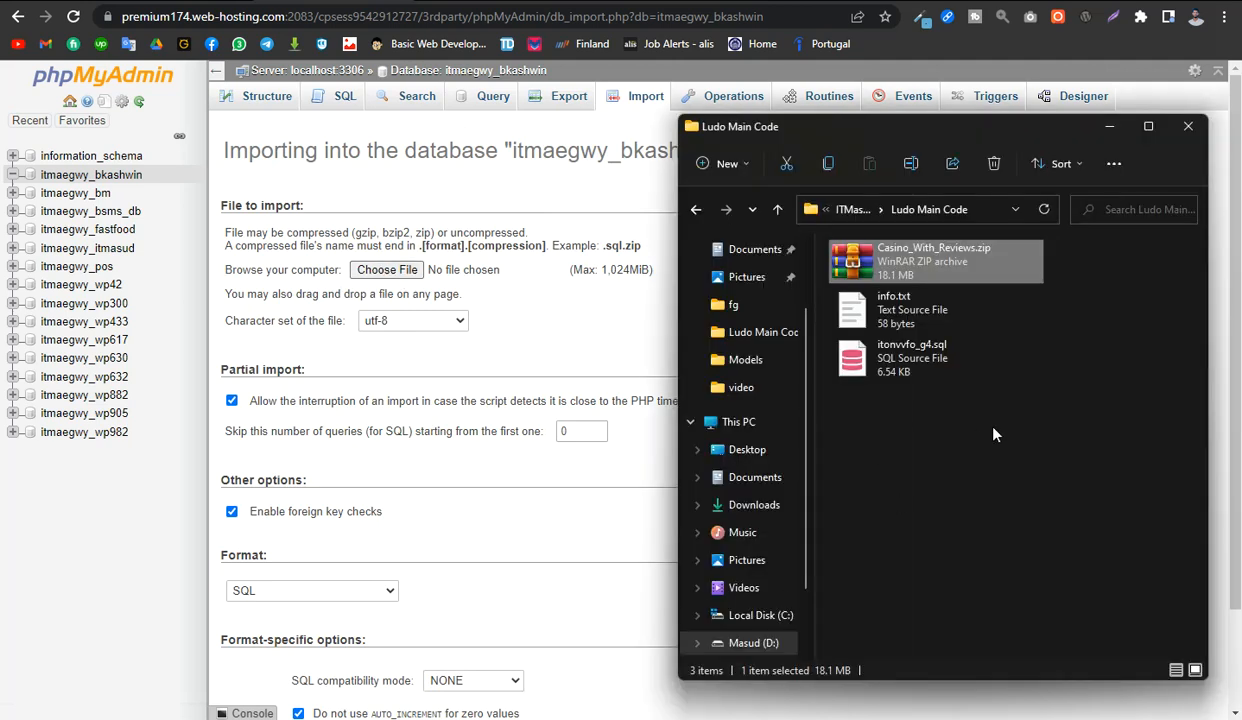
click(963, 413)
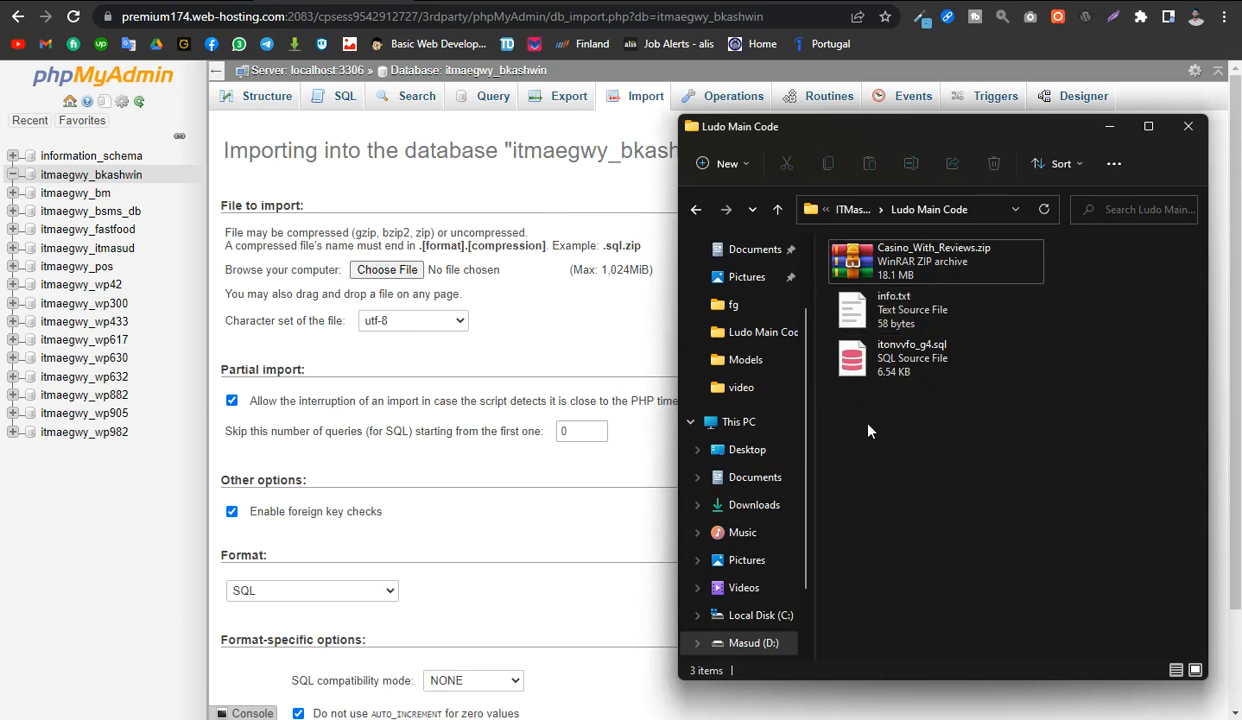
drag(855, 360, 385, 277)
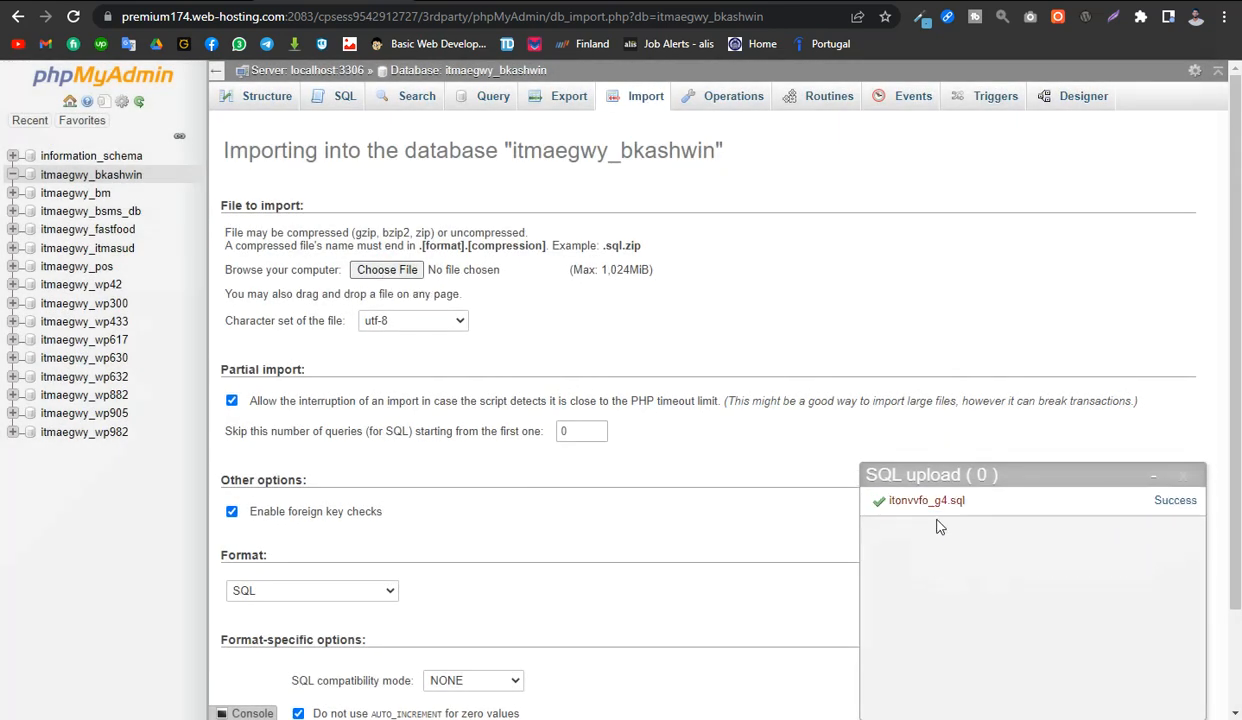
click(1185, 480)
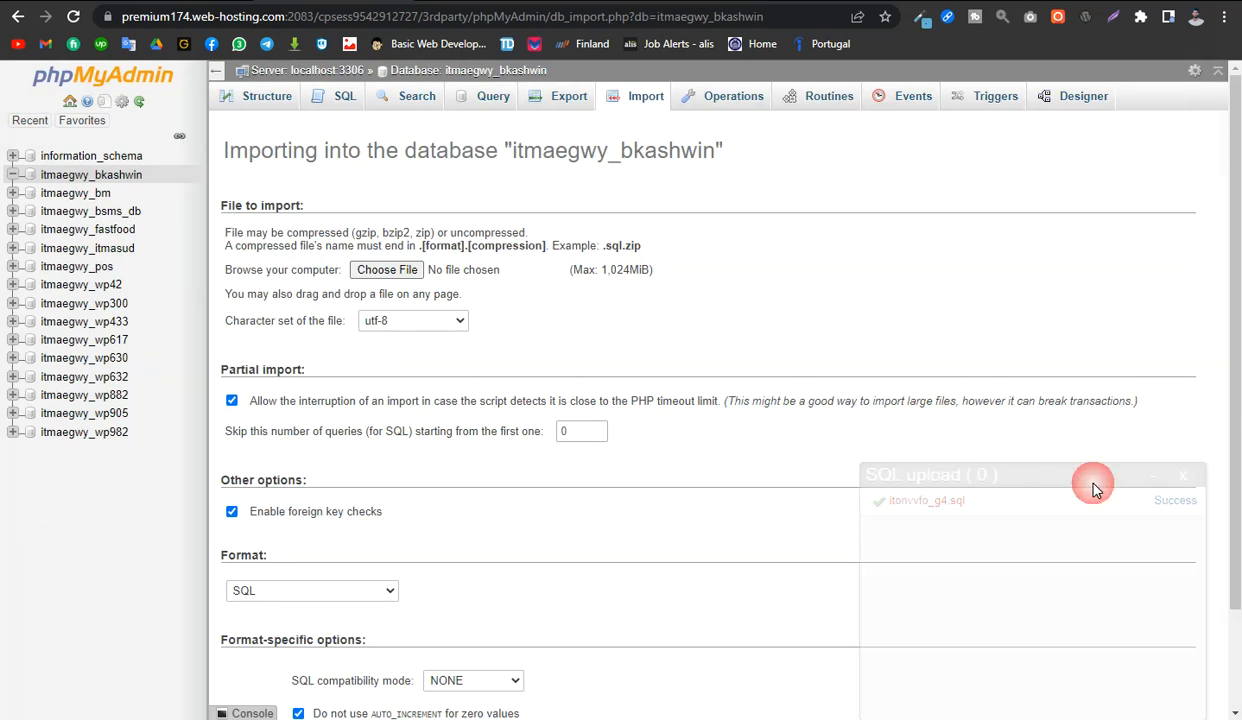
Try to import itonvvfo_g4.sql into itmaegwy_bkashwin again by choosing the file in the import form and submitting it
scroll(650, 370, down, 2)
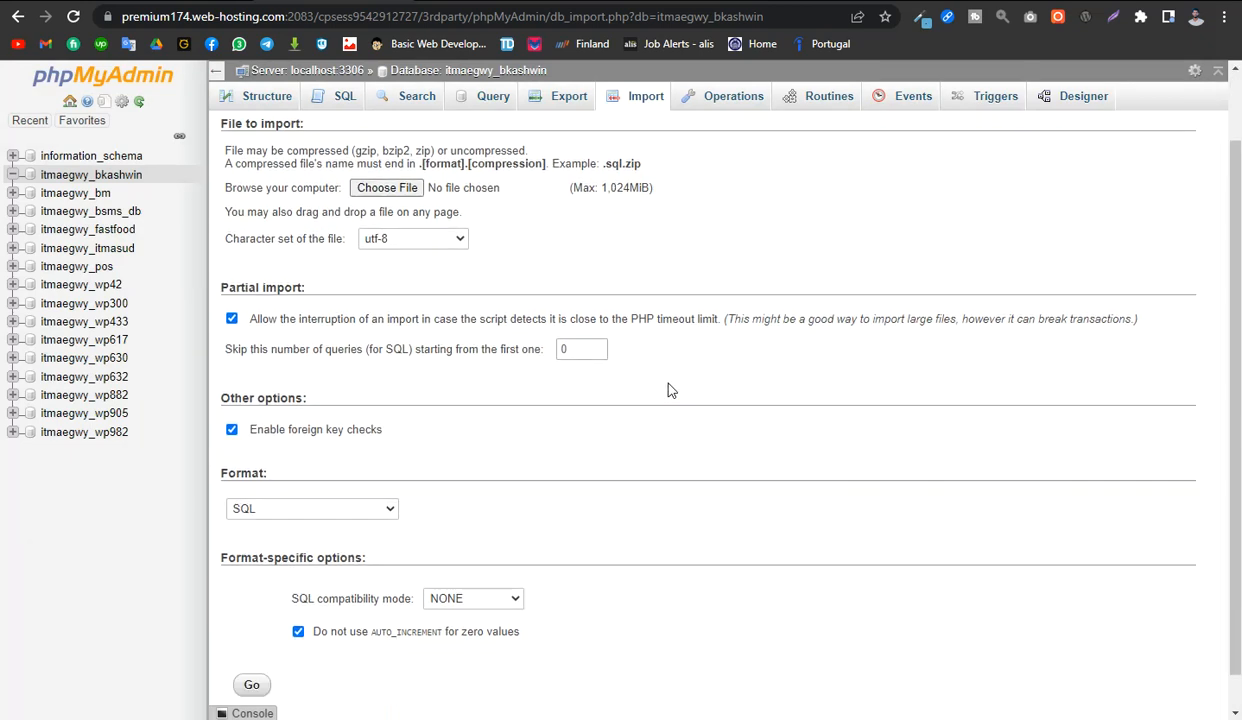
click(255, 648)
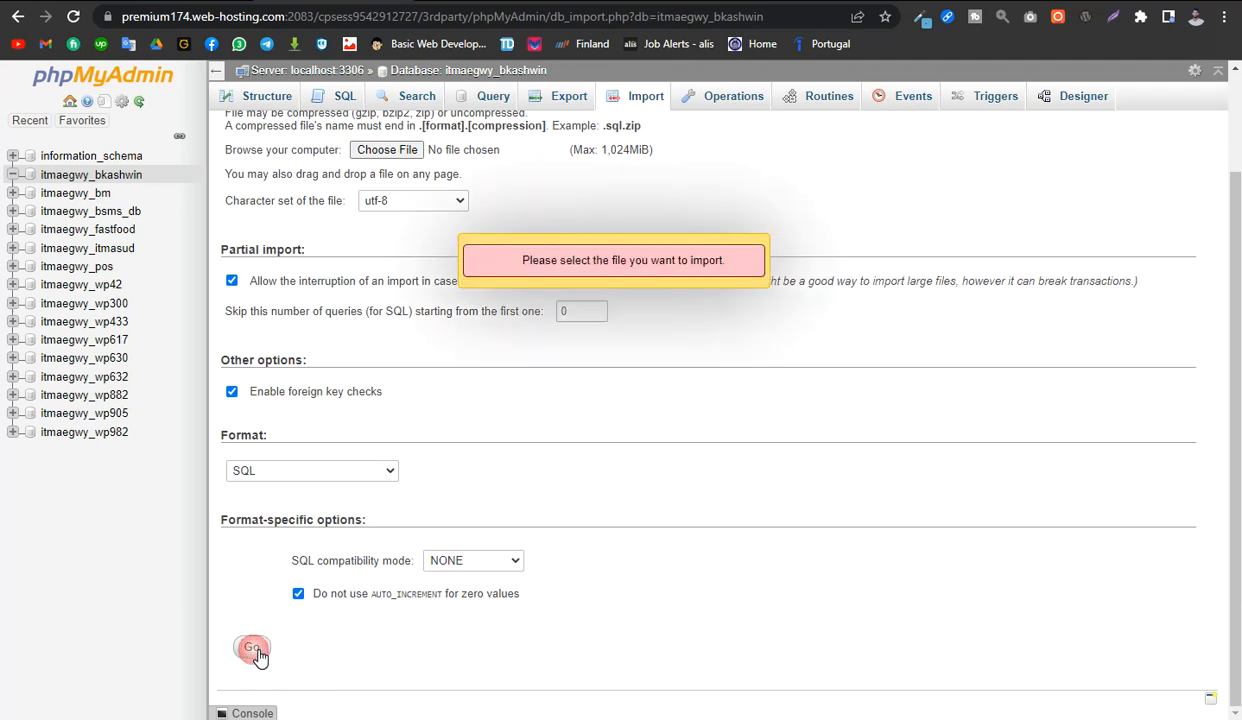
scroll(785, 269, up, 1)
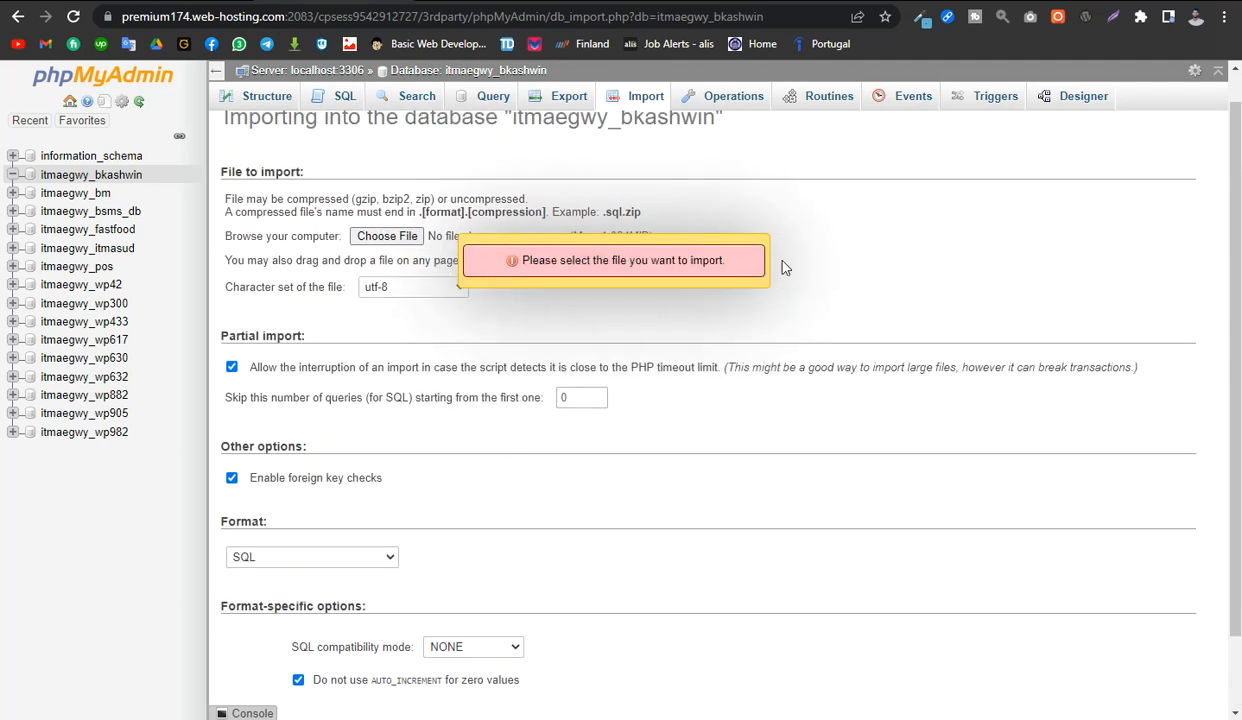
click(388, 238)
click(194, 170)
click(674, 639)
scroll(475, 432, down, 1)
scroll(475, 432, down, 1)
click(251, 647)
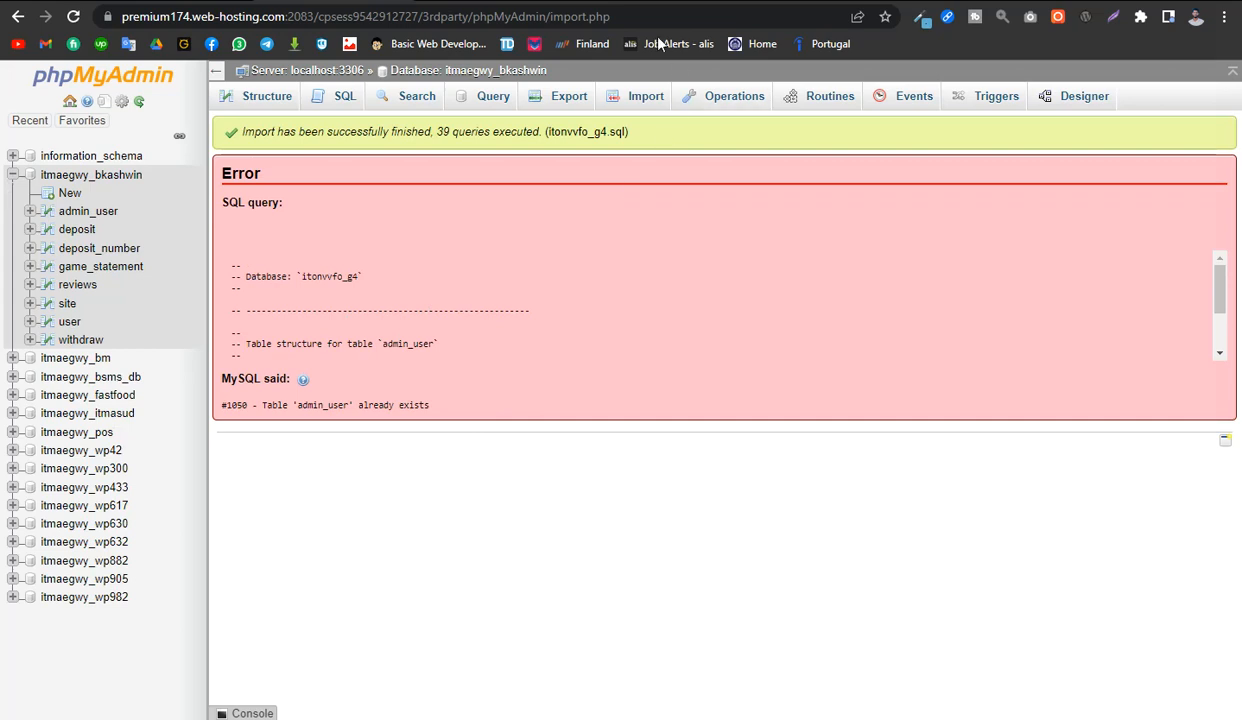
Reload bkashwin.com to test the site with the imported database
click(426, 4)
click(77, 19)
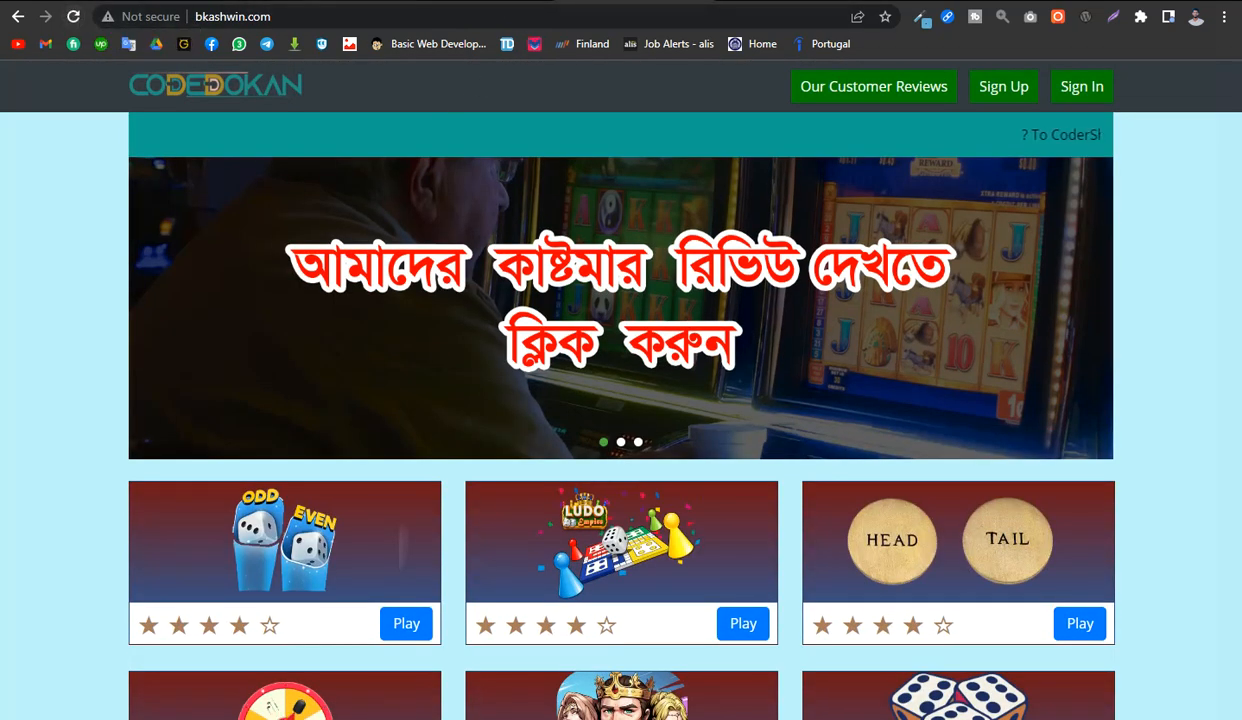
key(ctrl+shift+Tab)
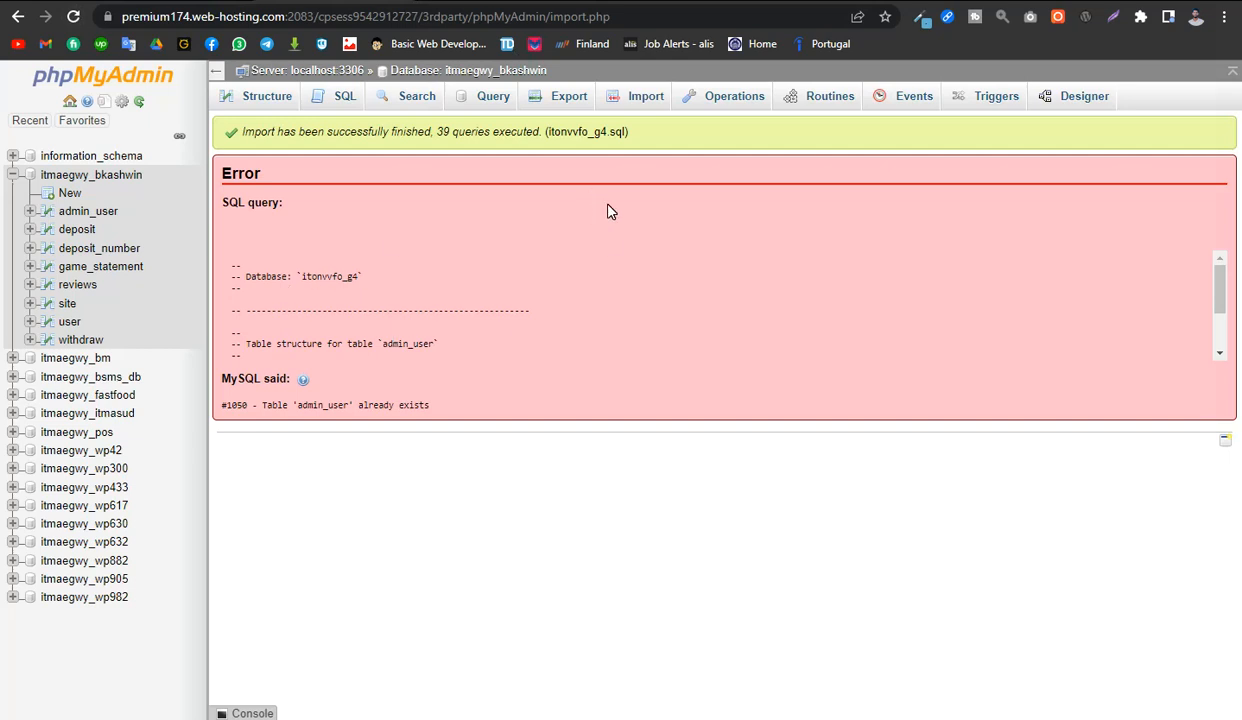
click(200, 3)
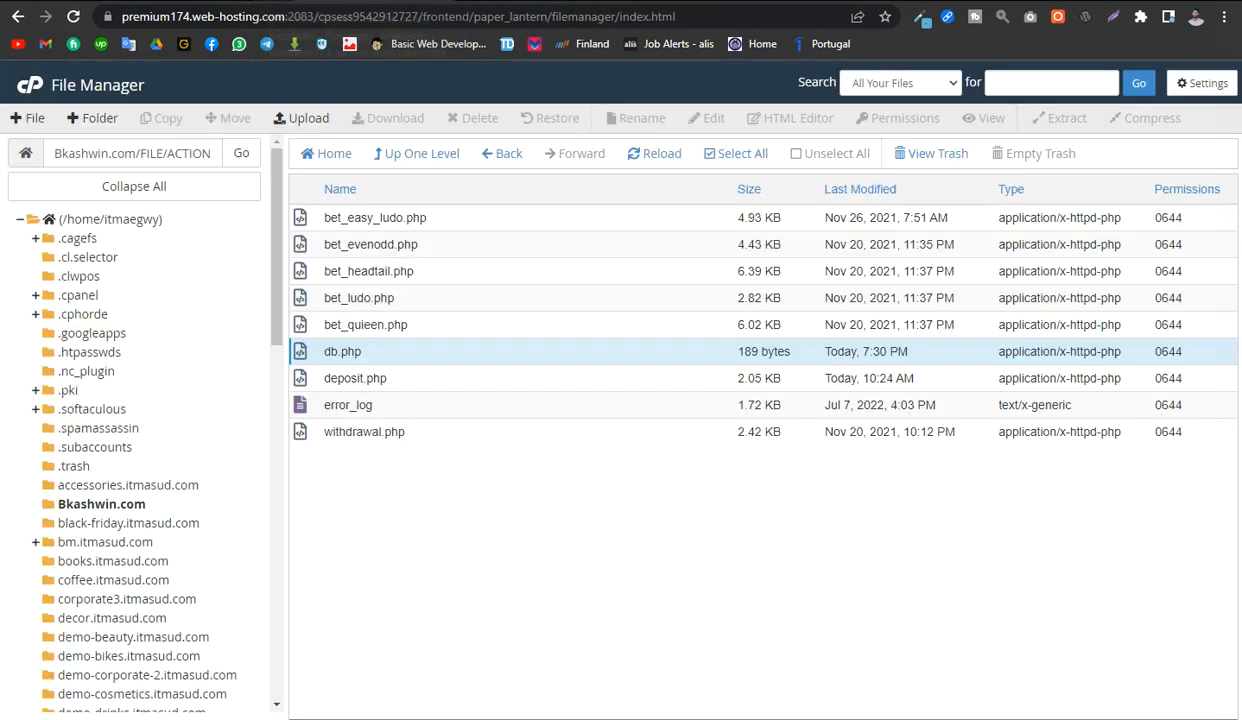
click(460, 3)
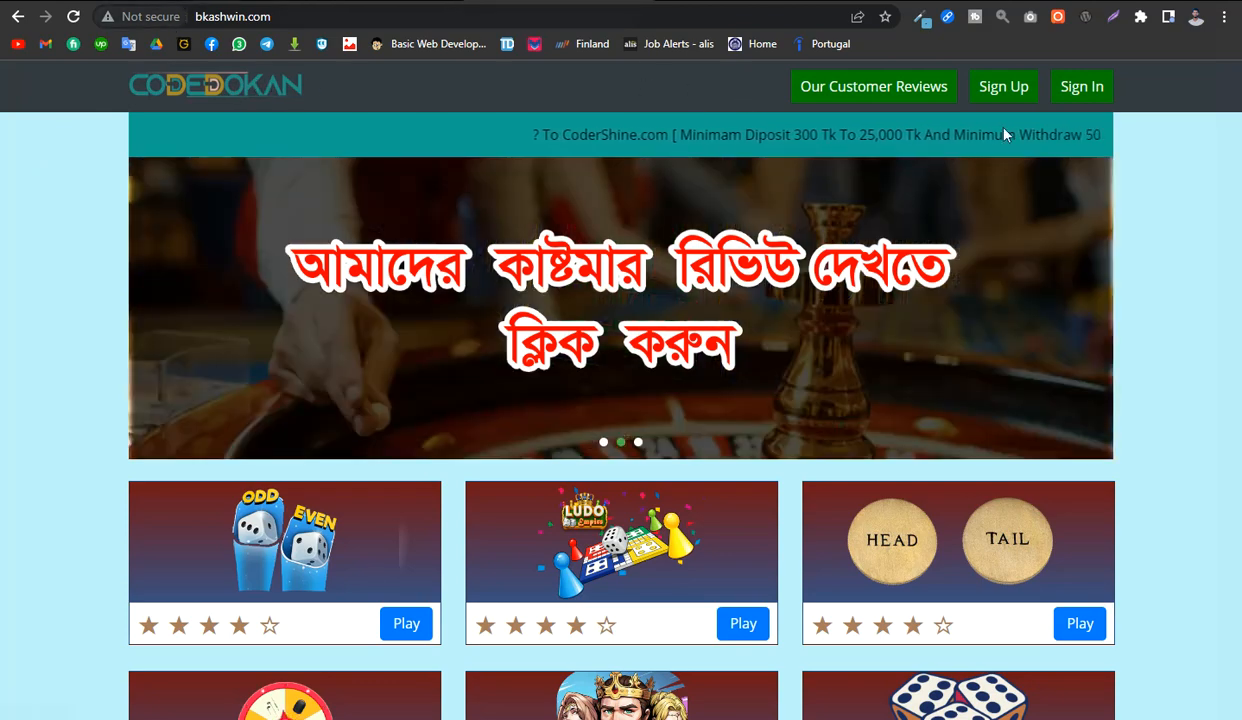
Examine the bkashwin.com home page from the banner down to the copyright text in the footer
scroll(421, 299, down, 4)
scroll(421, 299, up, 4)
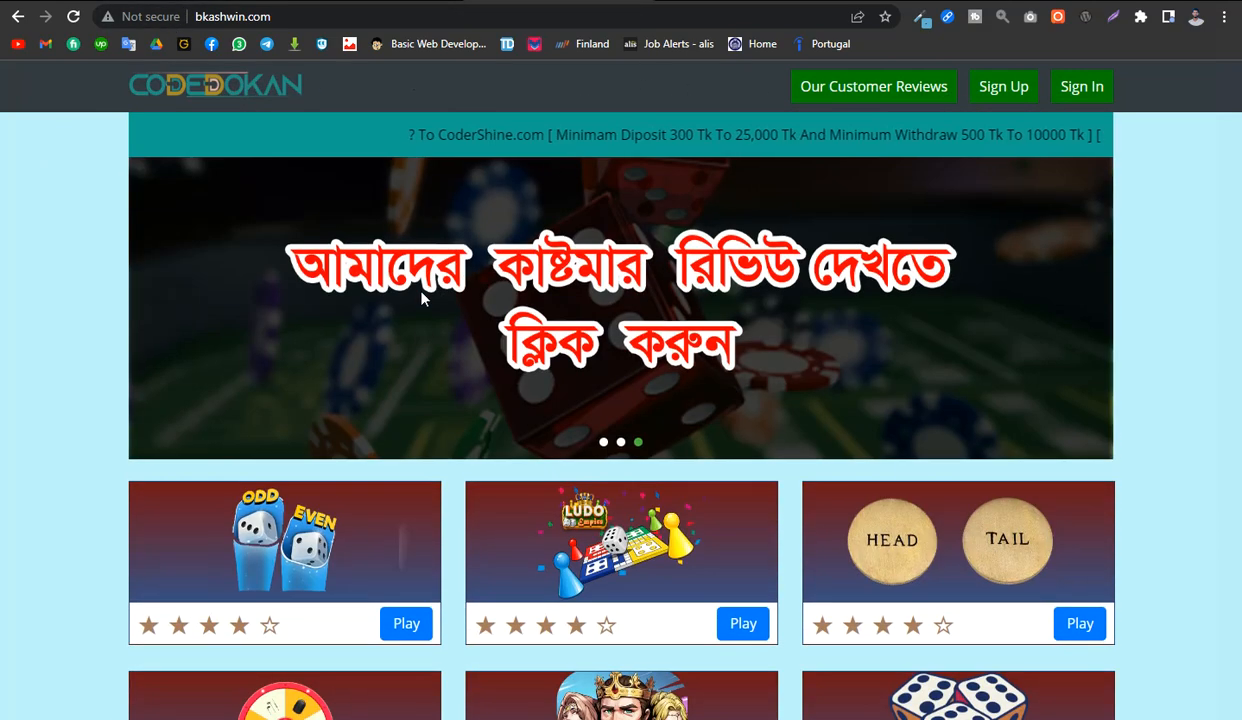
scroll(421, 299, down, 4)
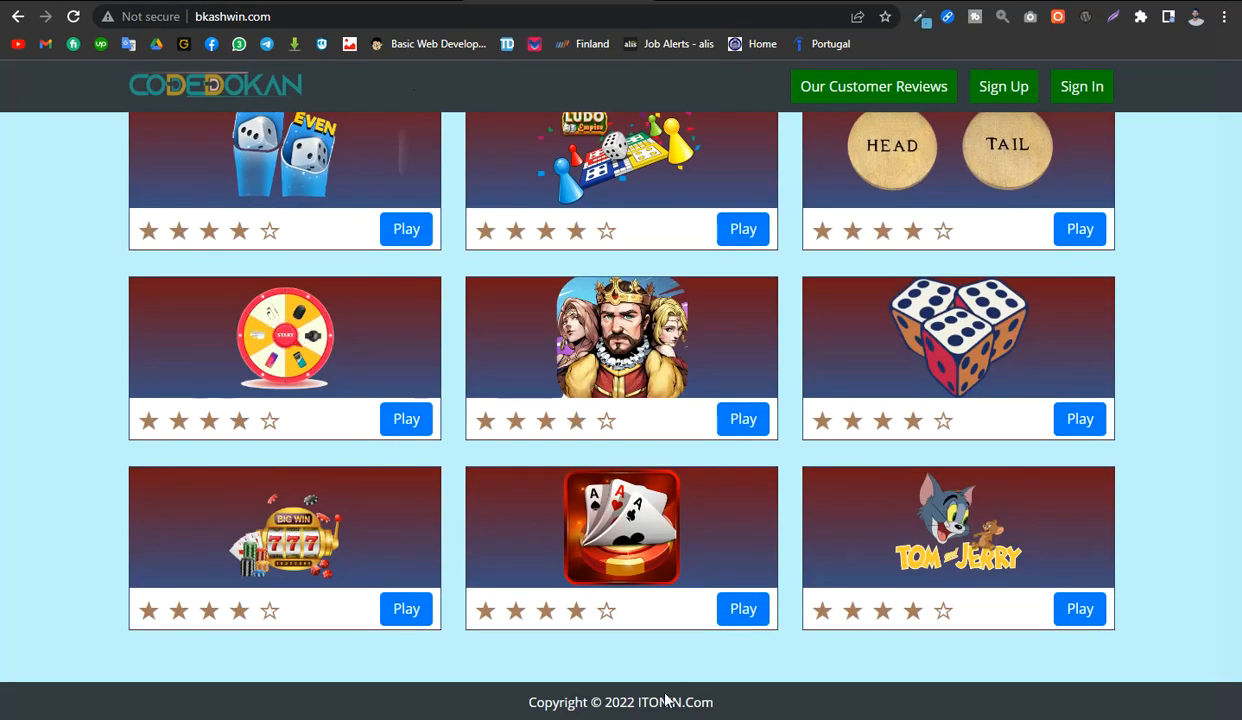
drag(638, 704, 769, 704)
click(618, 706)
scroll(449, 711, up, 4)
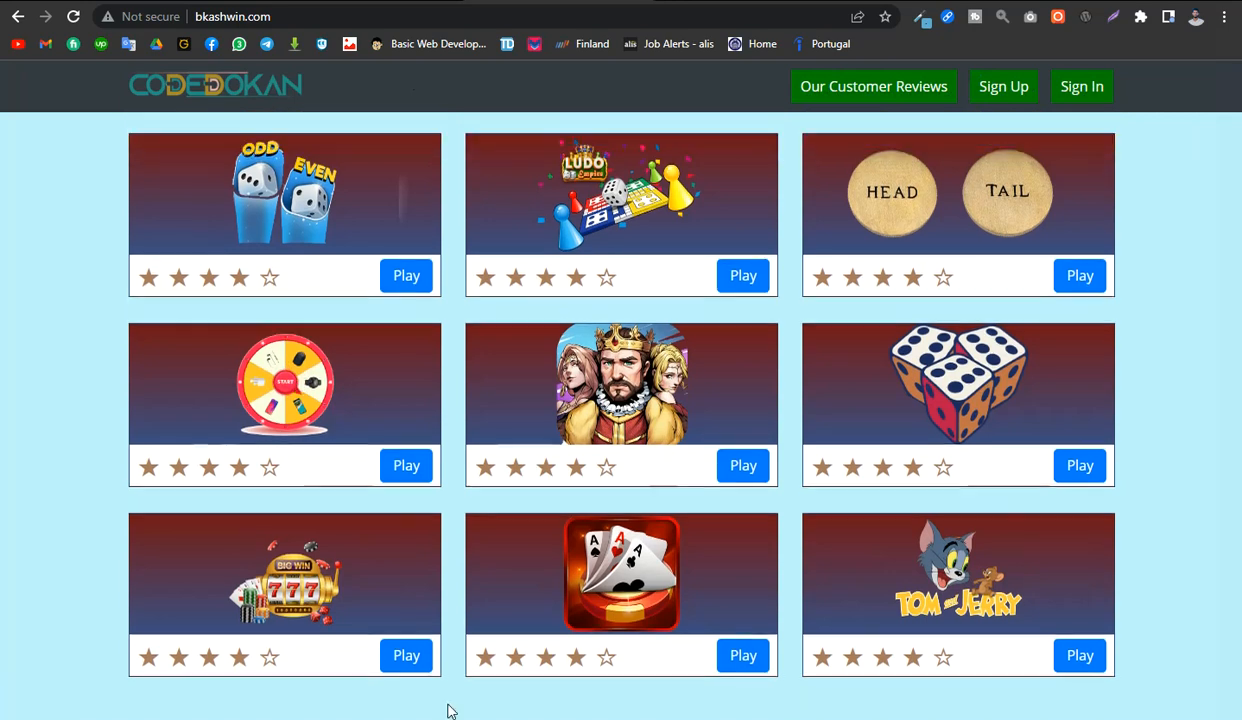
Switch to the File Manager and search the ADMIN folder and its subfolders in Bkashwin.com for the footer file
click(768, 2)
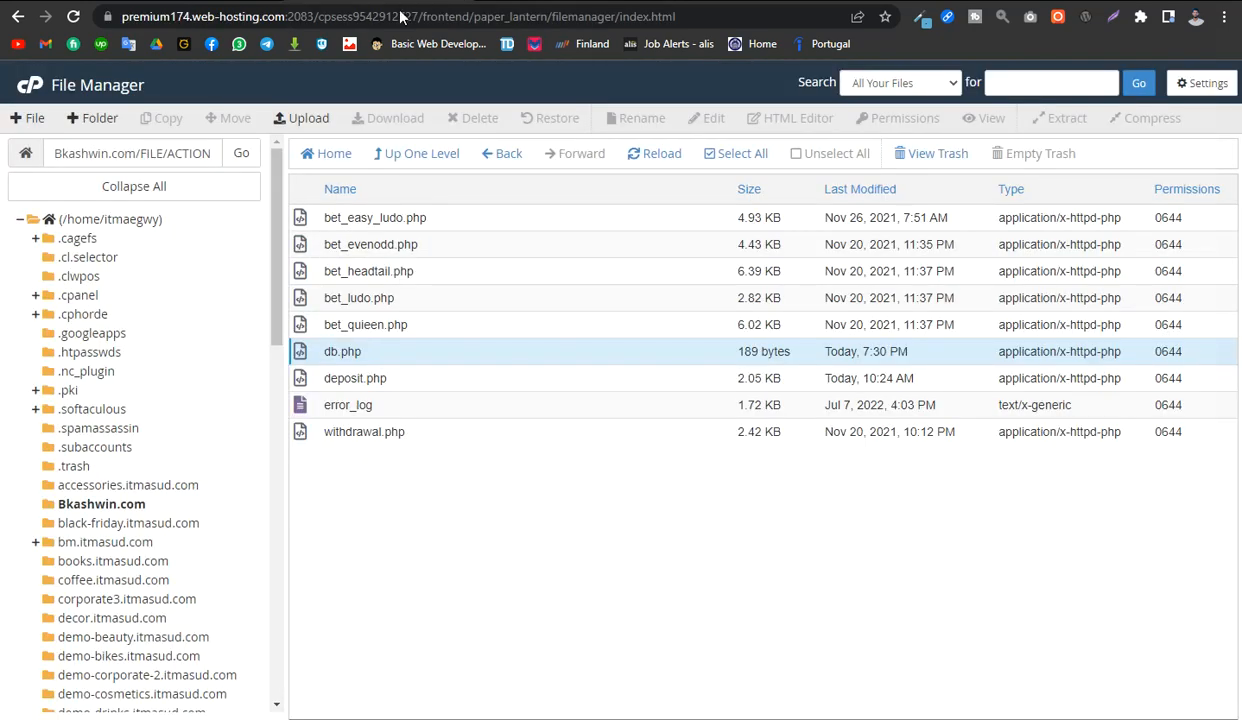
click(410, 158)
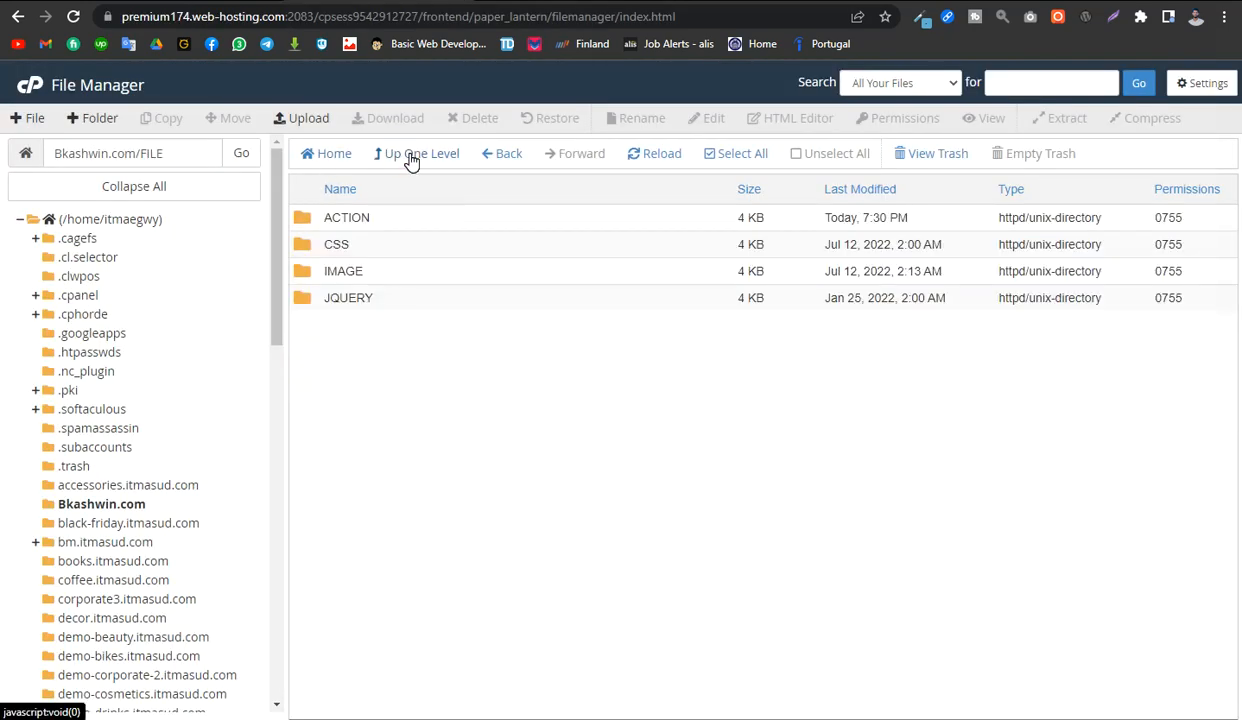
click(410, 158)
double_click(305, 219)
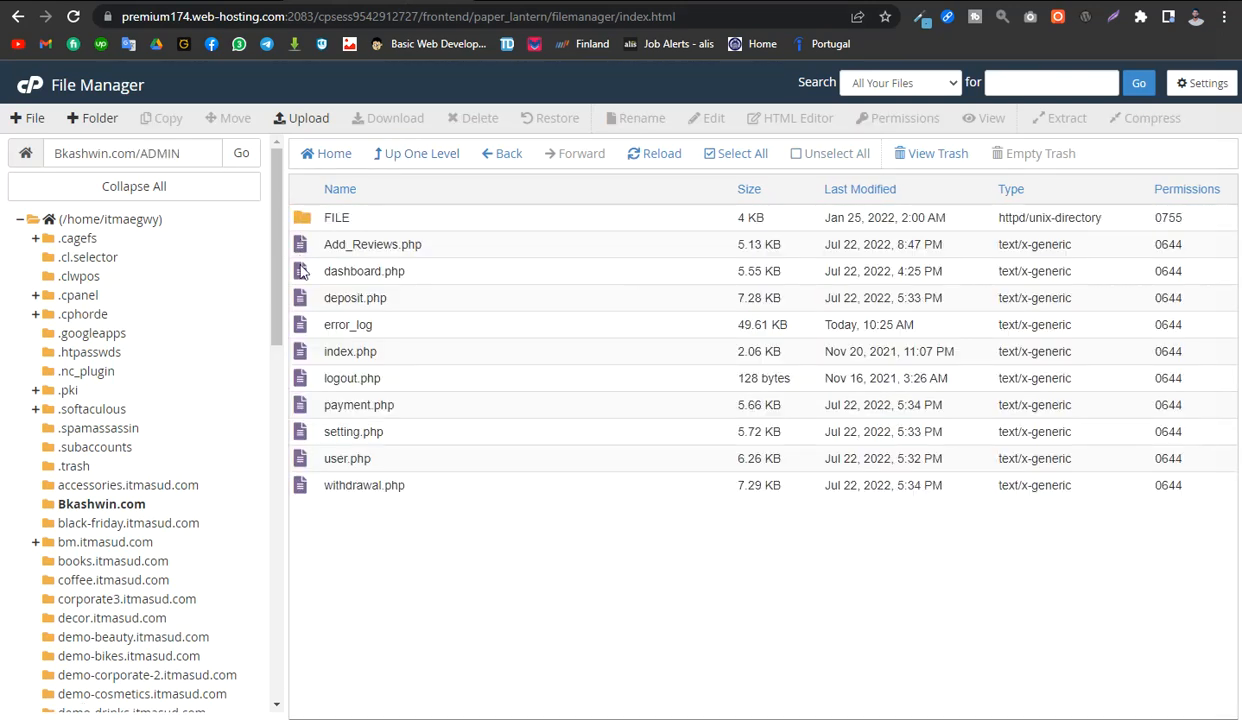
double_click(300, 219)
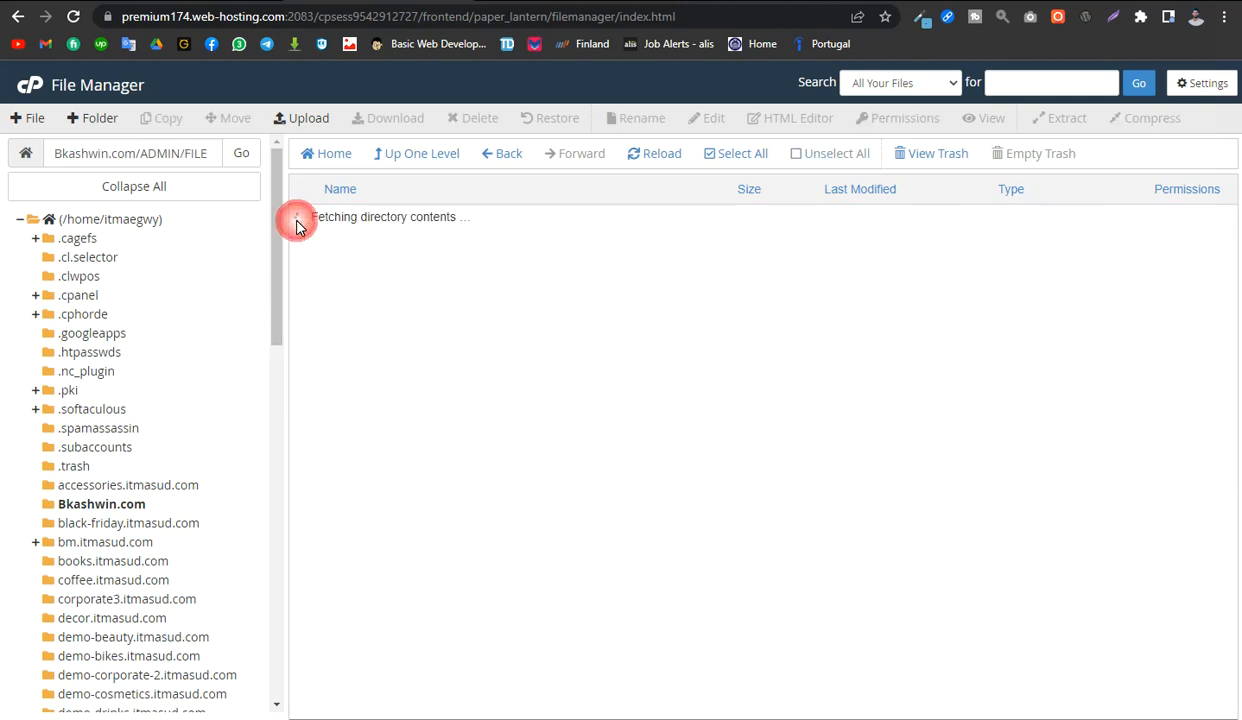
double_click(297, 227)
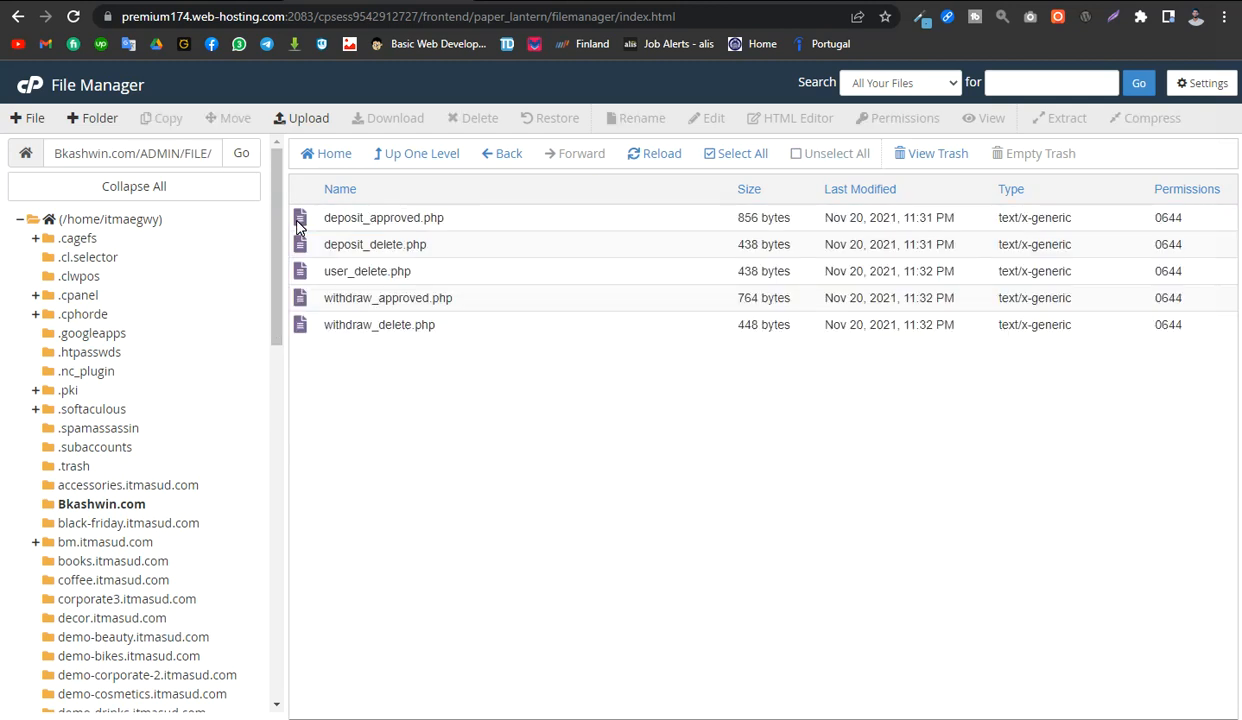
click(421, 160)
click(421, 160)
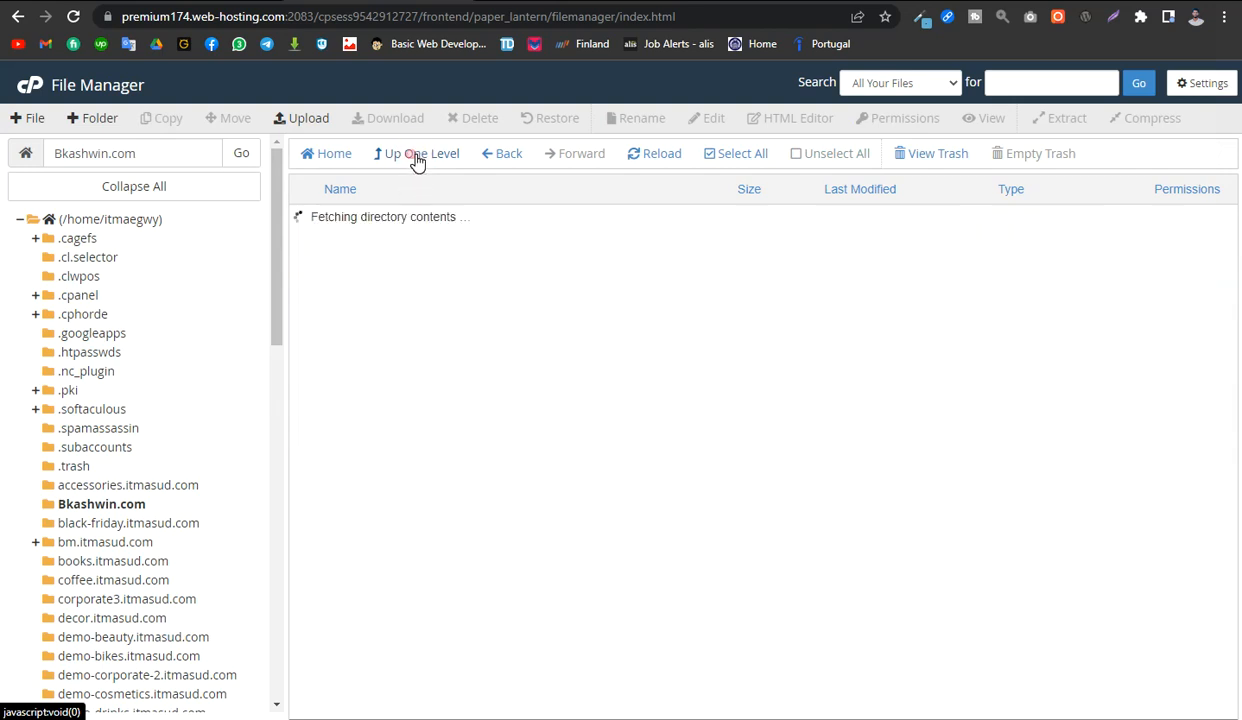
click(417, 160)
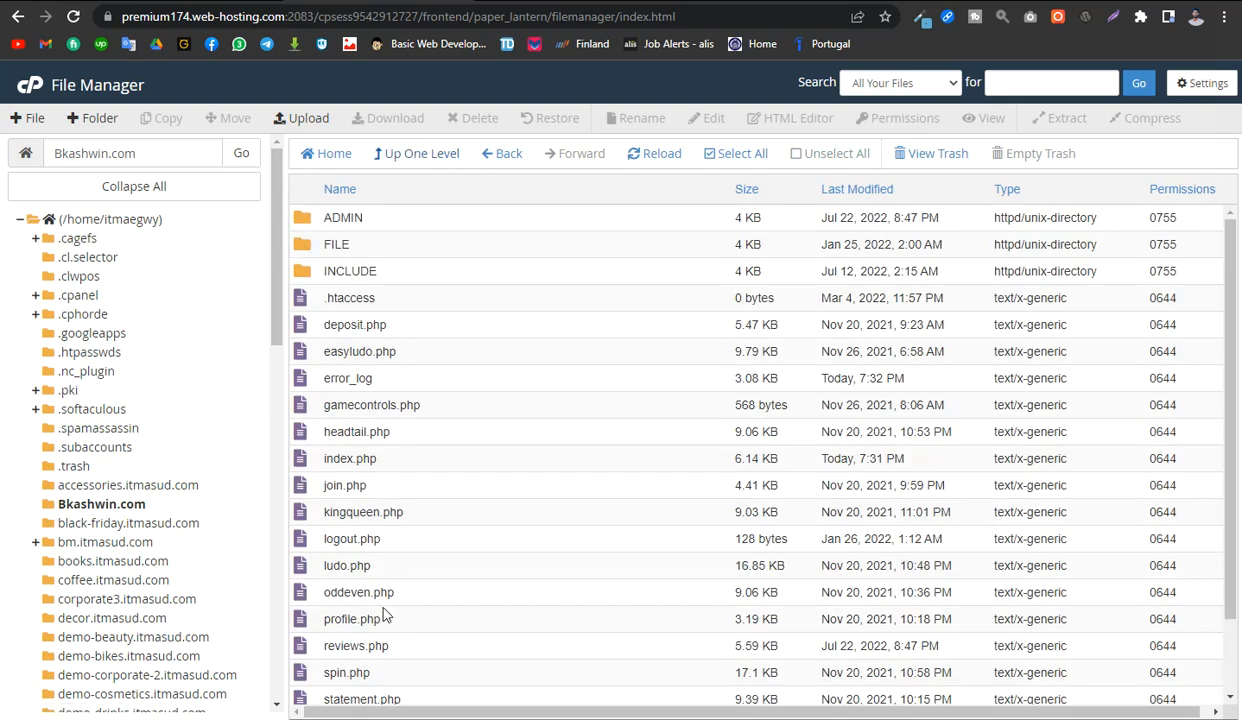
Check the file list of Bkashwin.com and its FILE/ACTION folder for the footer file
scroll(410, 650, down, 2)
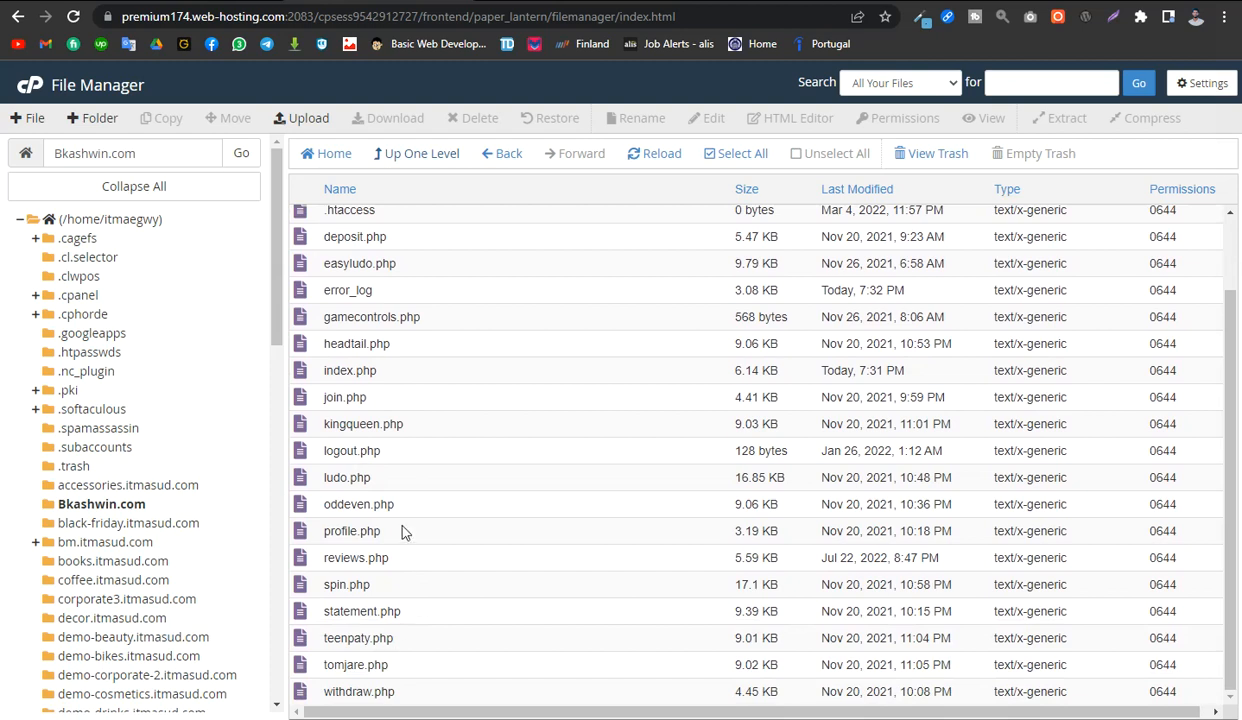
scroll(435, 497, up, 2)
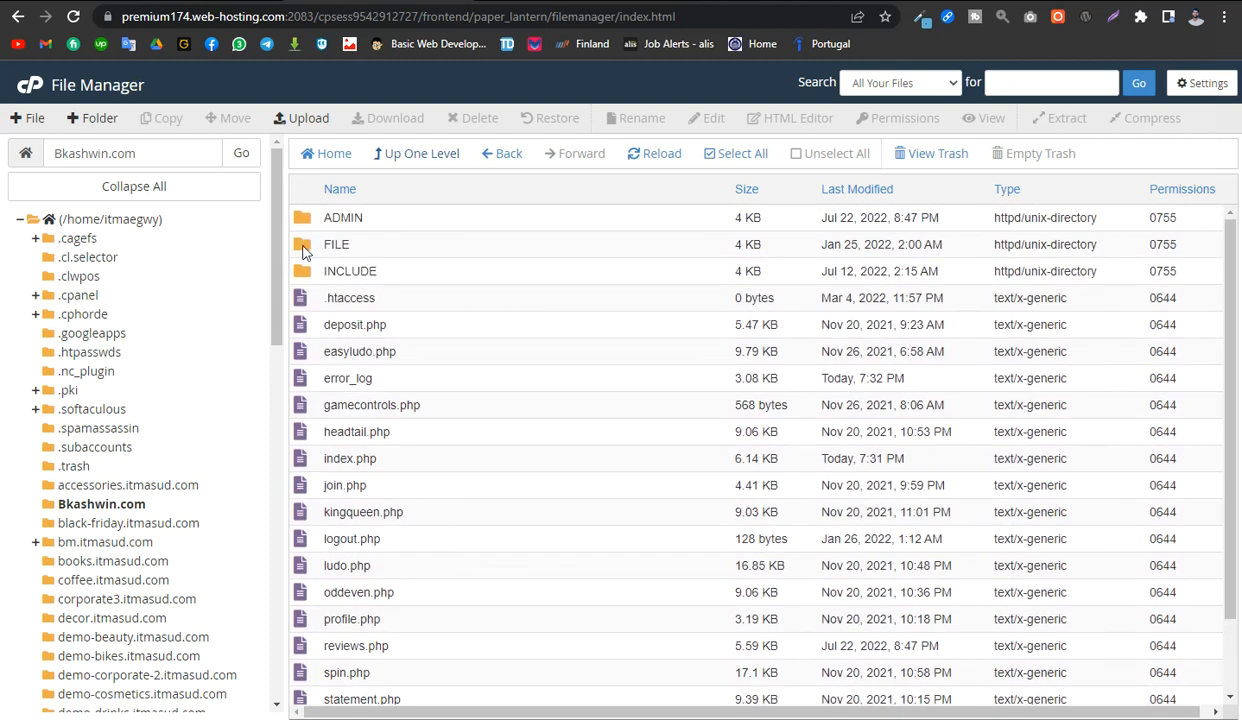
double_click(304, 248)
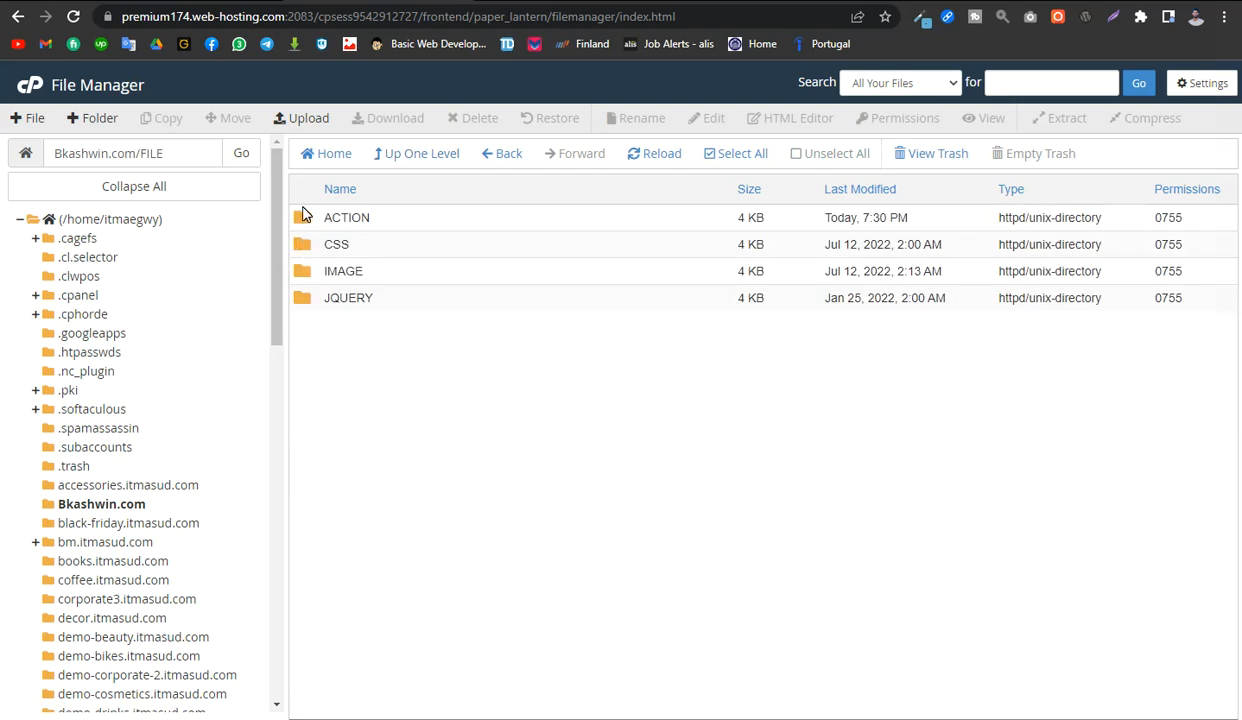
double_click(305, 219)
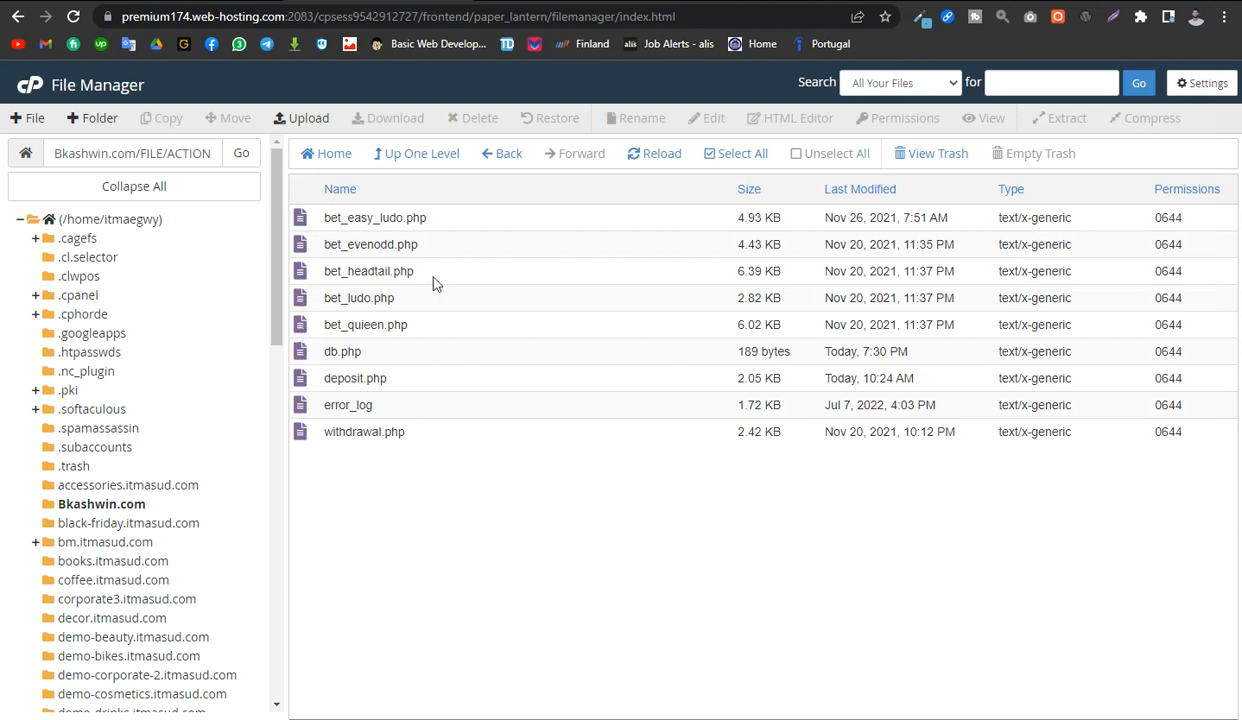
click(441, 160)
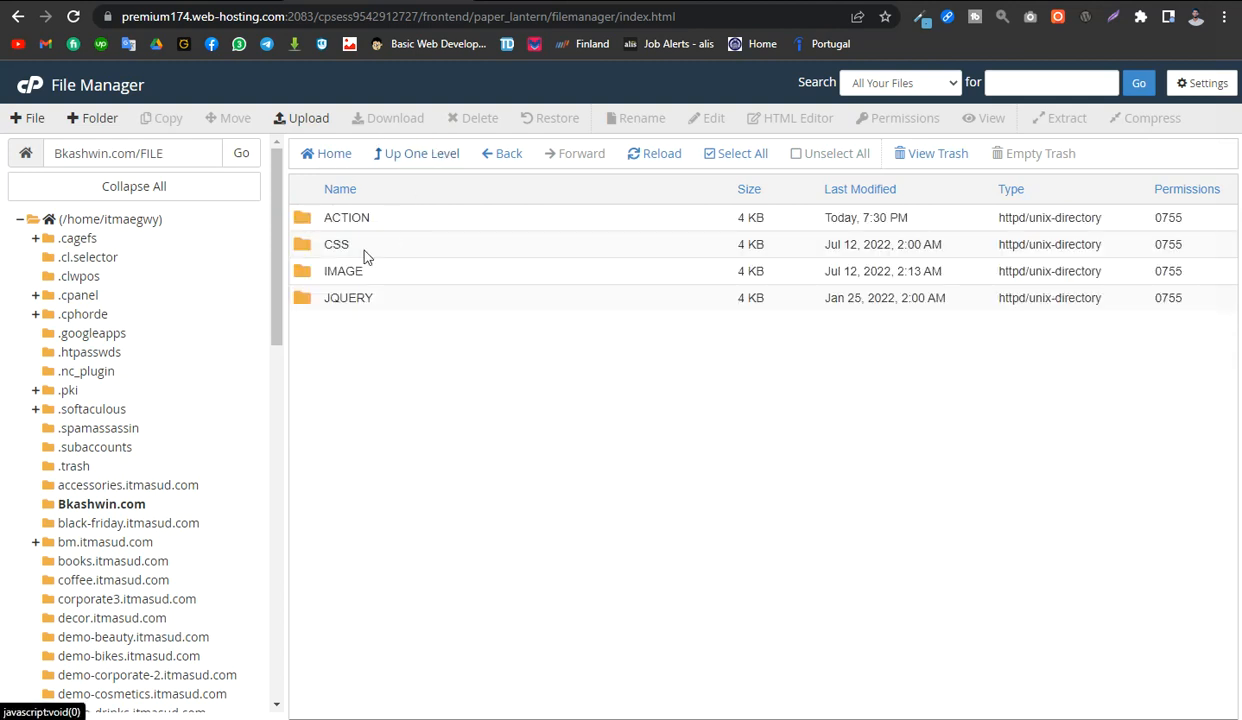
click(401, 158)
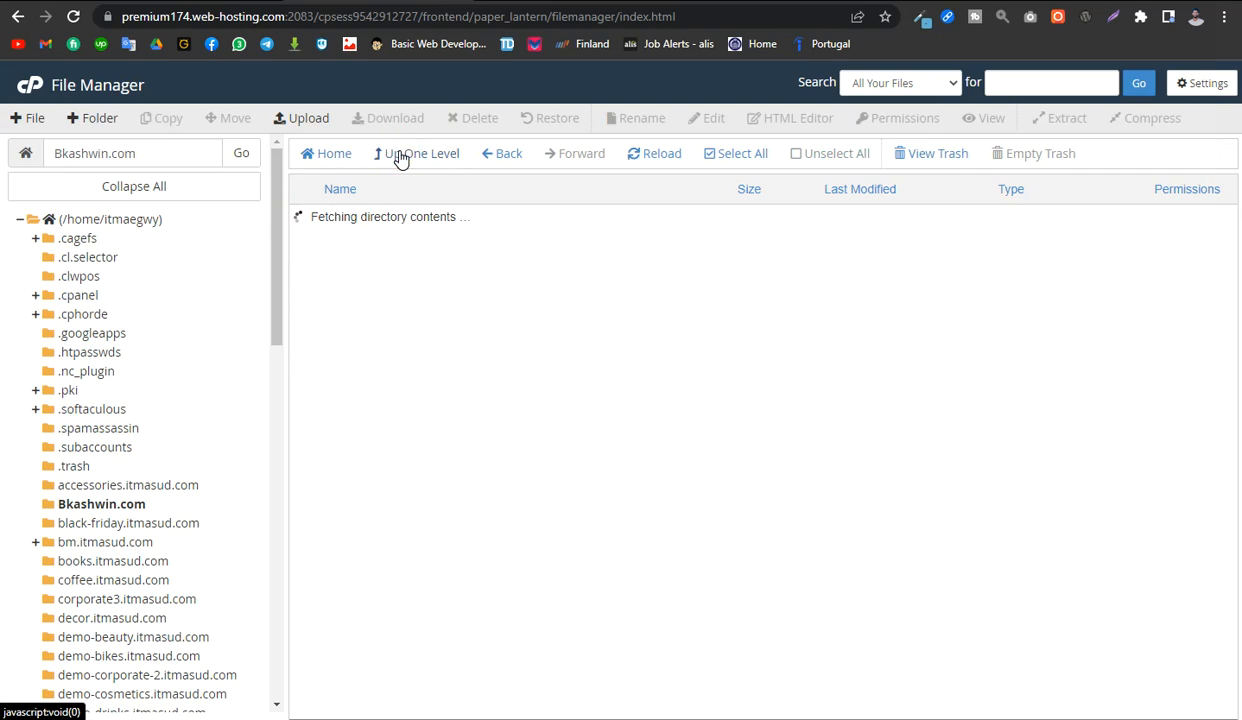
Open footer.php from the INCLUDE folder of Bkashwin.com for editing
double_click(303, 273)
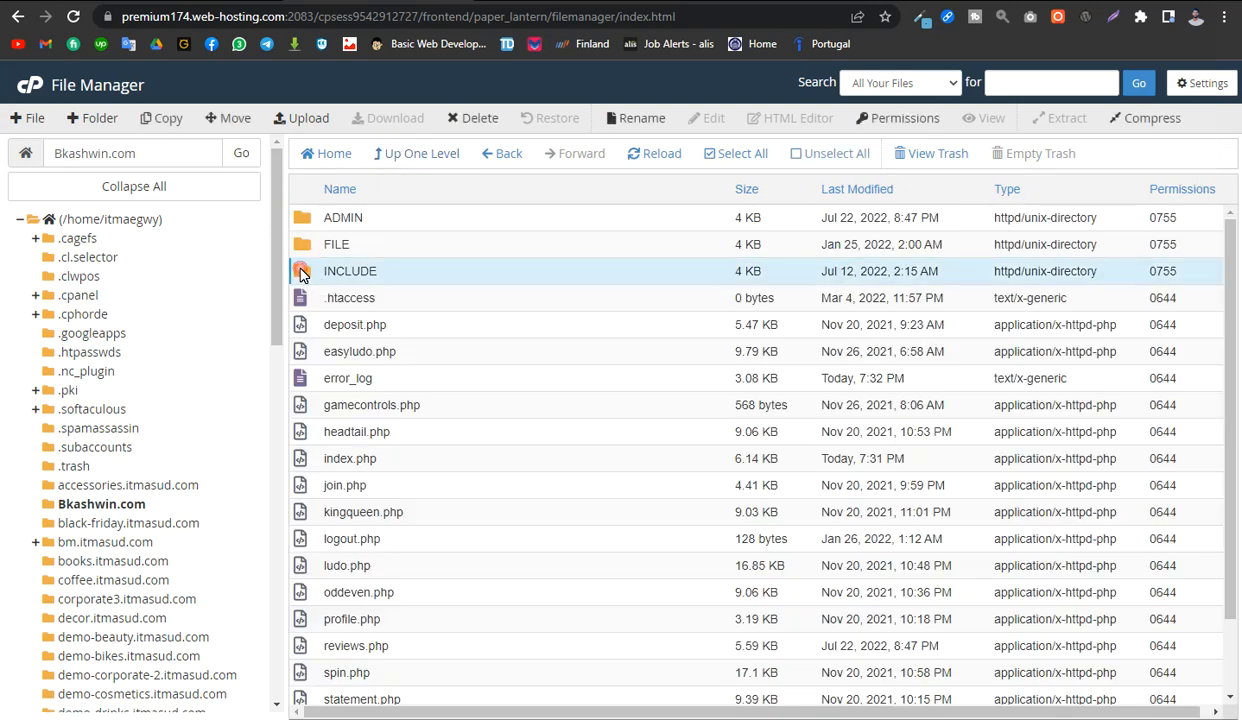
click(402, 157)
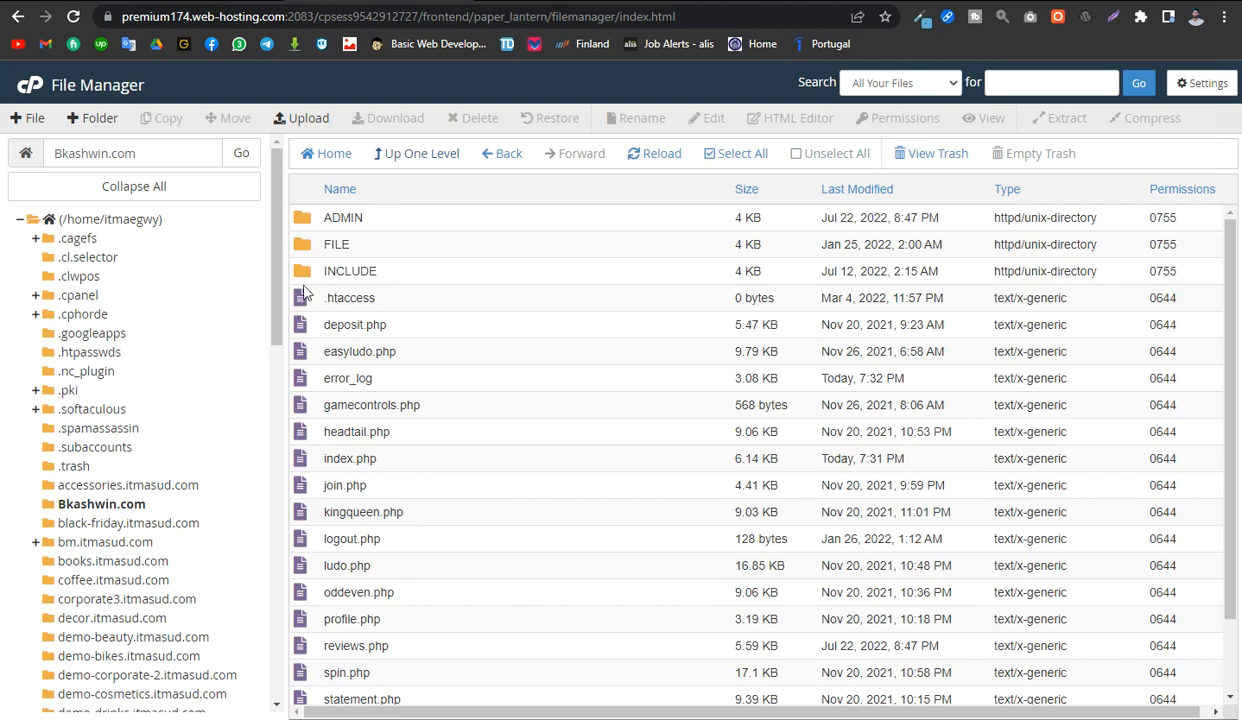
double_click(300, 270)
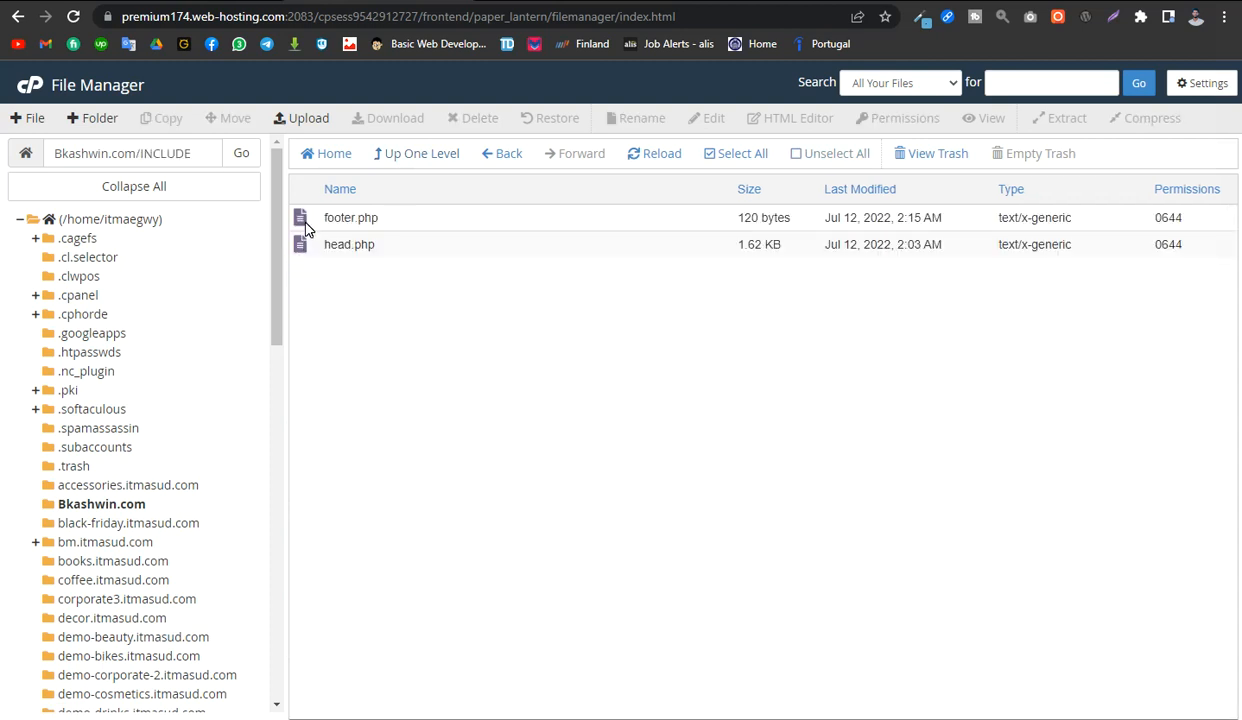
right_click(300, 219)
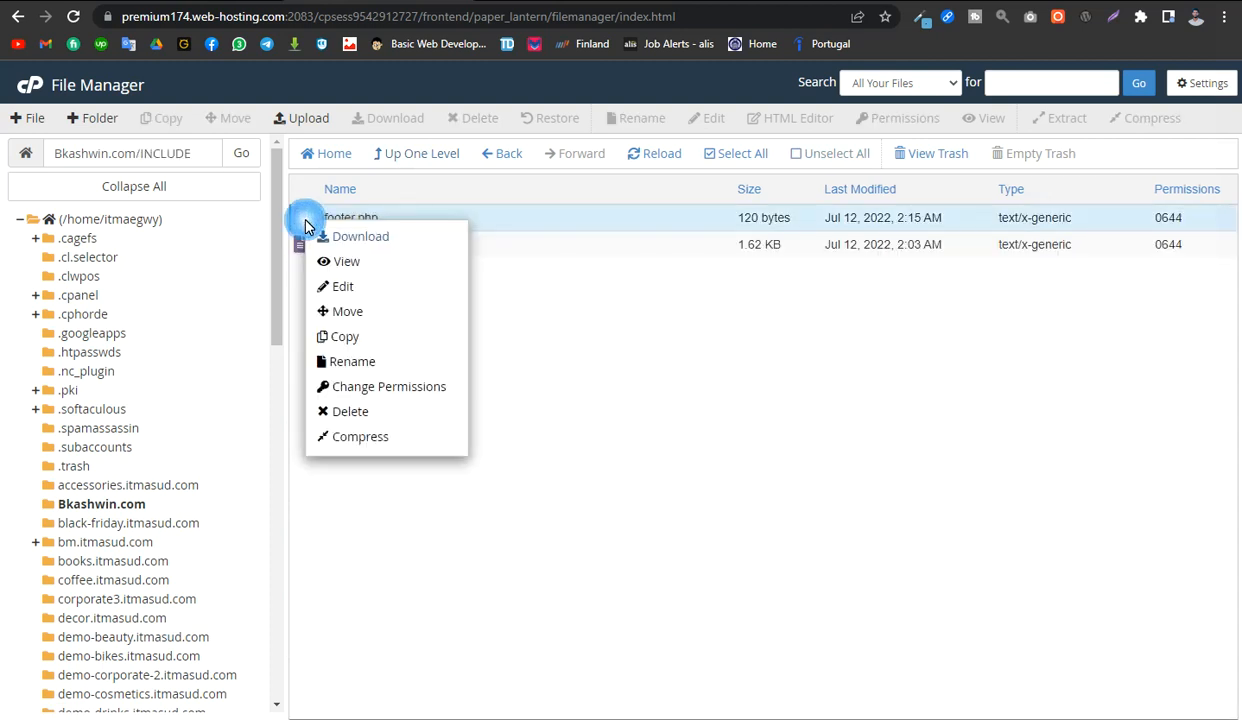
click(372, 300)
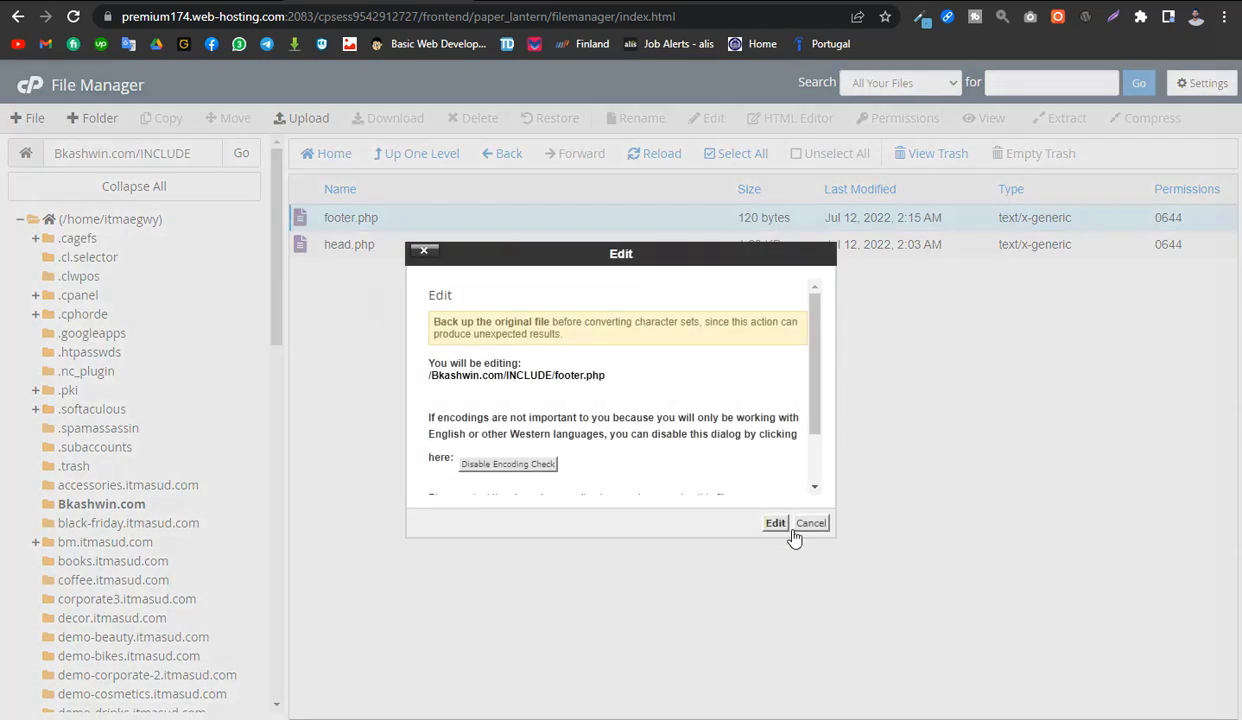
click(773, 524)
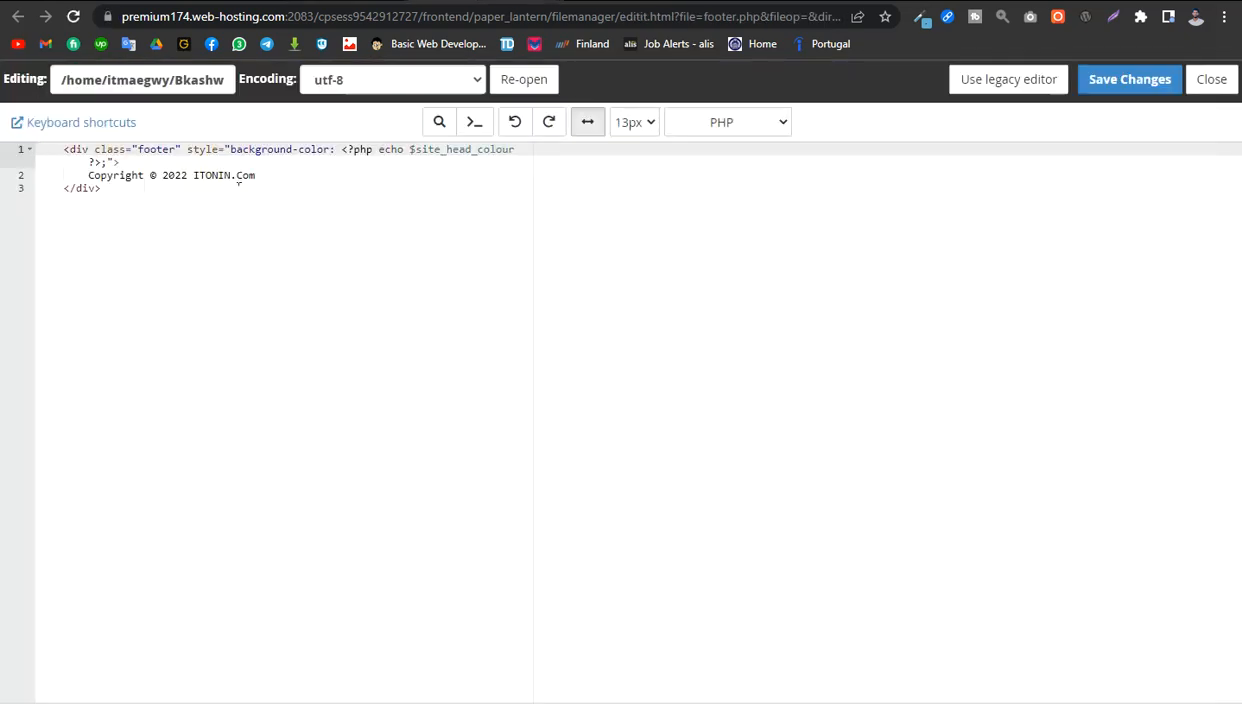
Change the copyright line in footer.php to "CopyRight ©2022 bkashwin.Com"
click(238, 179)
key(BackSpace)
key(BackSpace)
key(BackSpace)
key(BackSpace)
key(BackSpace)
key(BackSpace)
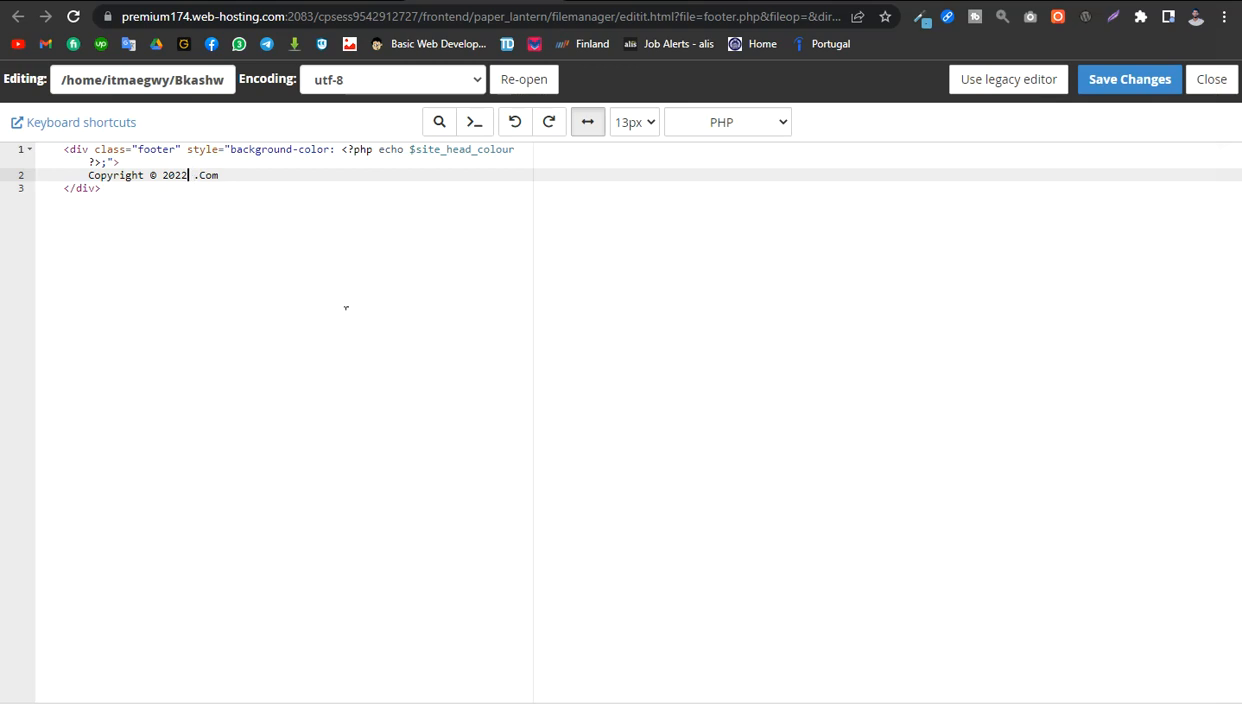
key(BackSpace)
text(R)
key(Delete)
text(B)
key(BackSpace)
text(bkashwin)
key(BackSpace)
Append "& Developed by - ITmasud.com" to the copyright line and save footer.php
text(&)
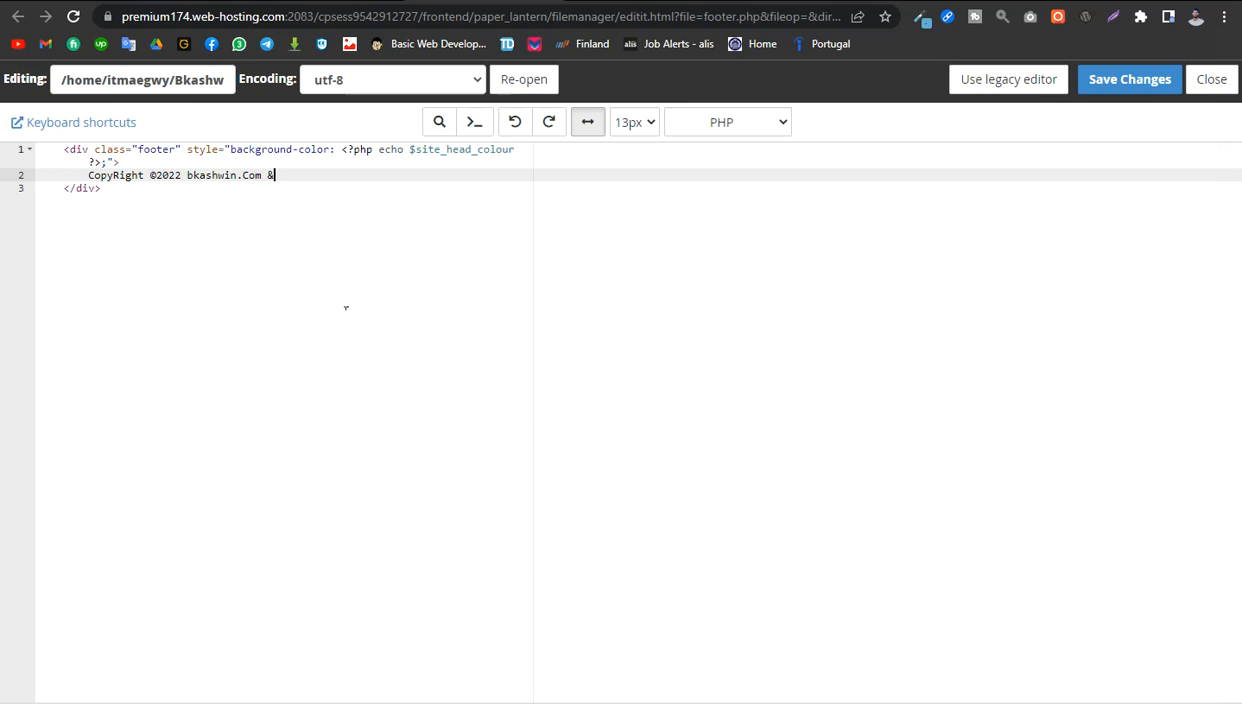
text( Developed by - ITmasud.com)
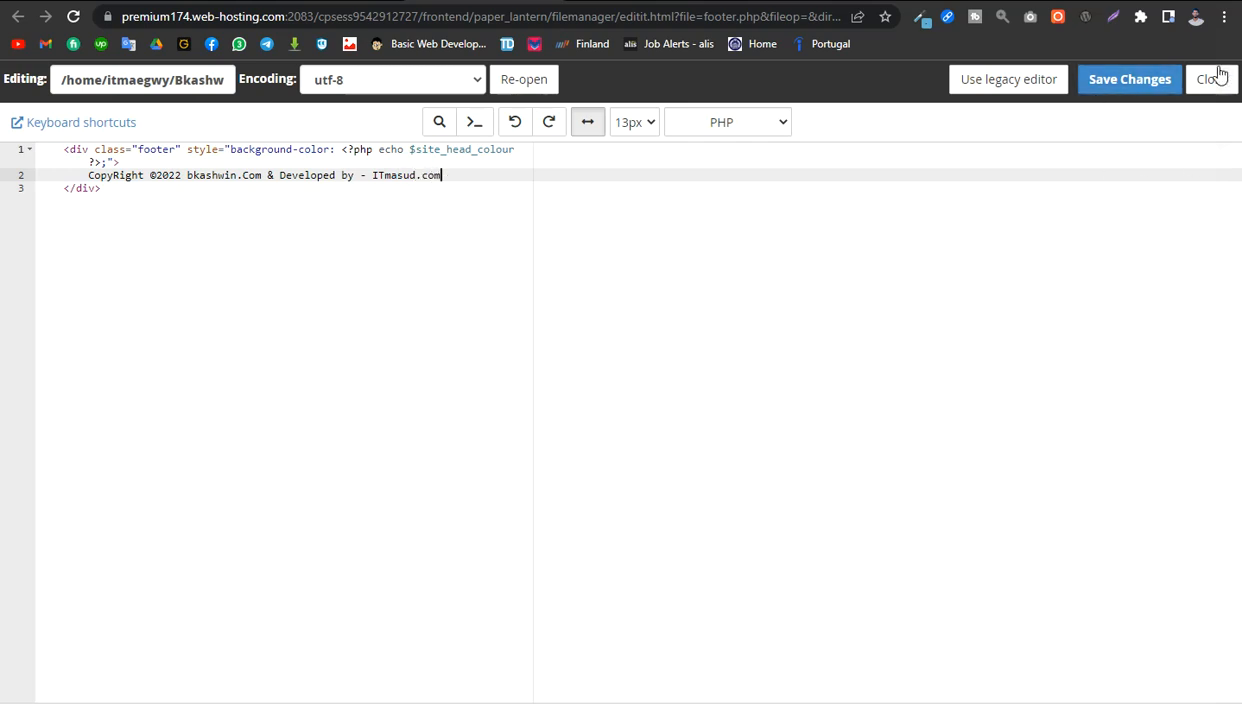
click(1130, 85)
Reload the bkashwin.com home page and check the copyright text in its footer
key(ctrl+Tab)
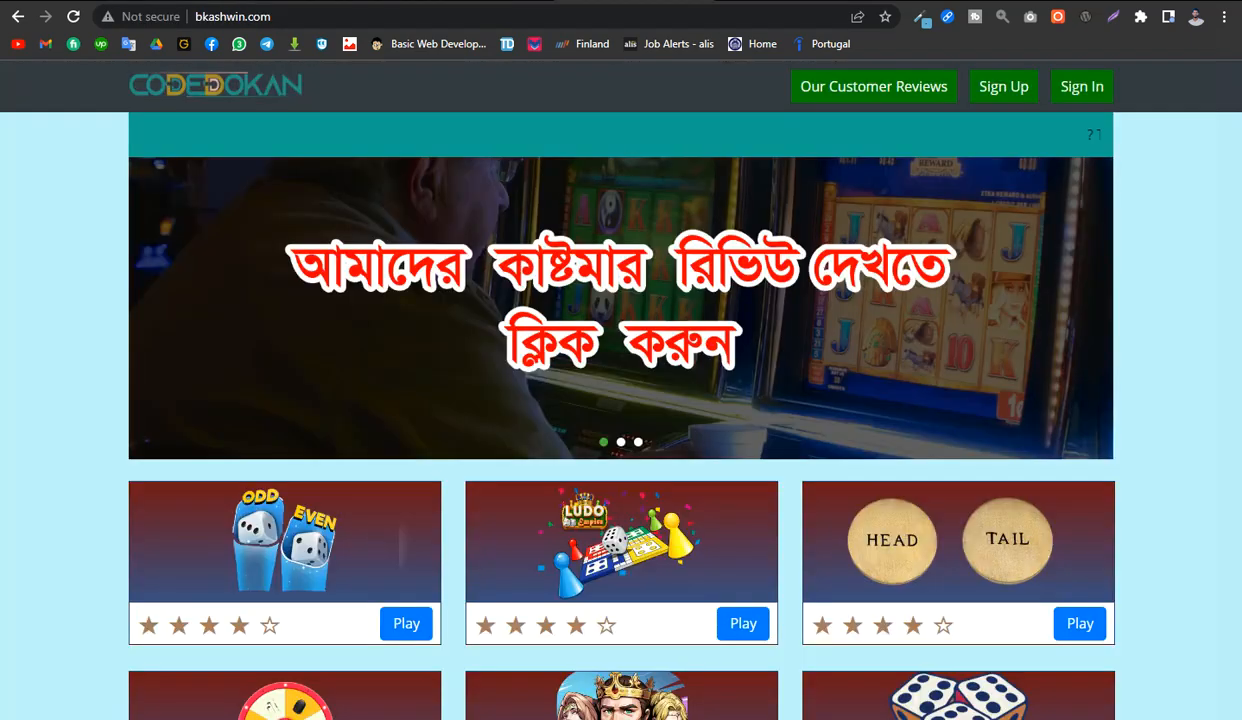
click(74, 17)
click(41, 248)
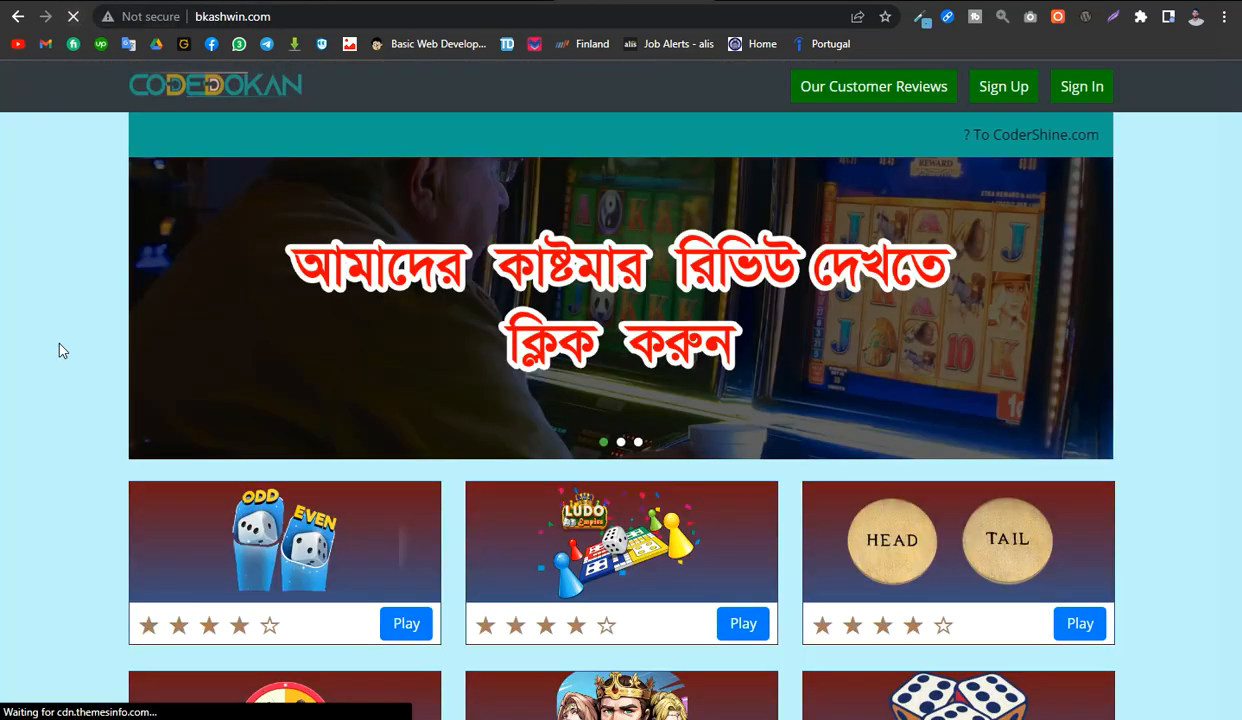
scroll(60, 350, down, 4)
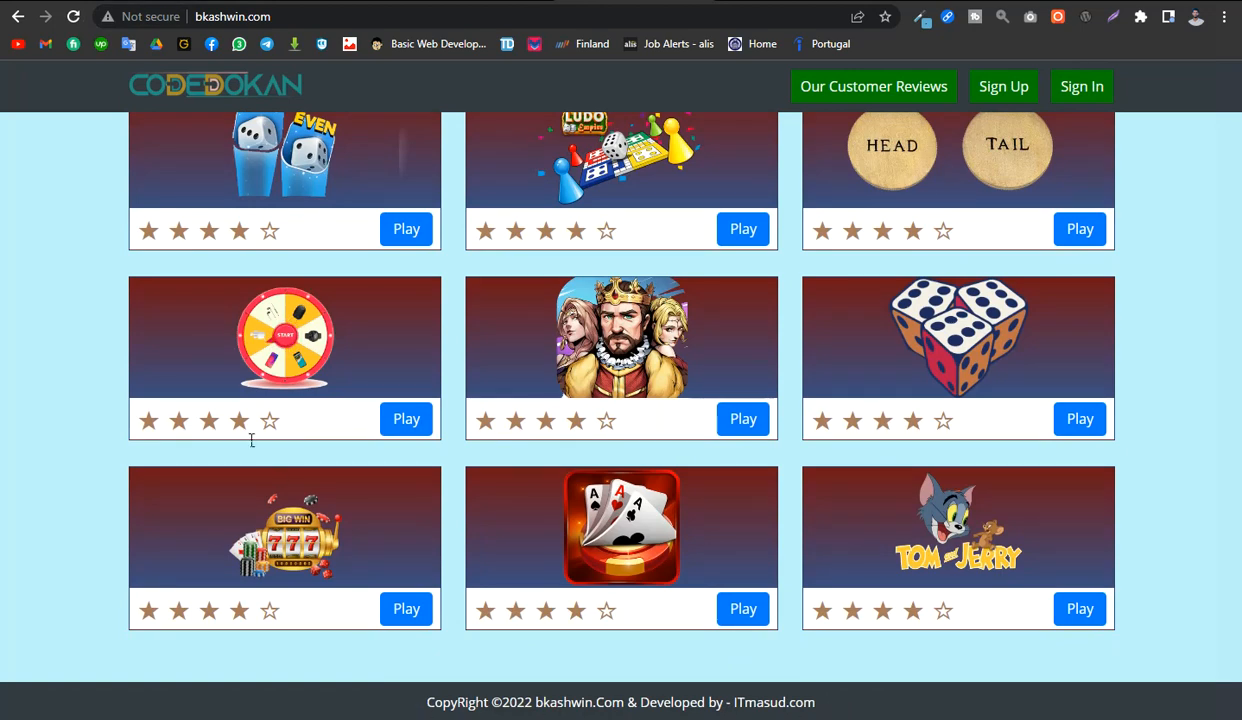
scroll(250, 437, up, 4)
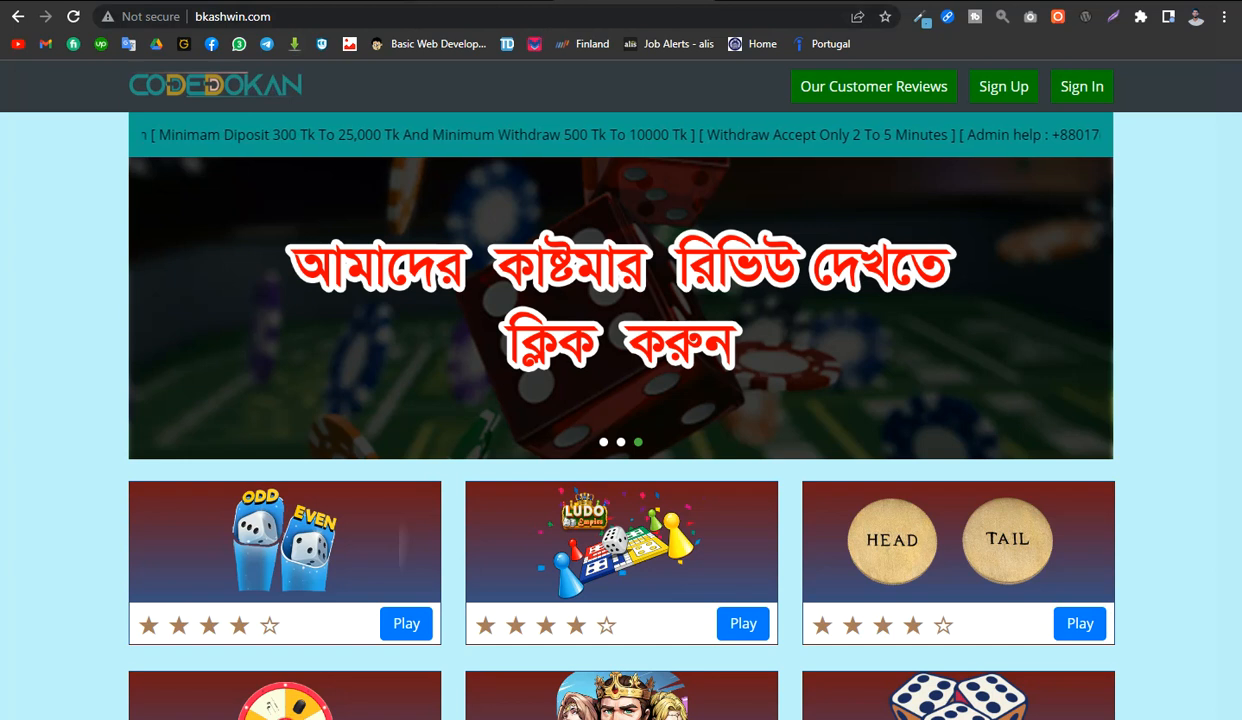
Return to the File Manager and open head.php from the INCLUDE folder for editing
click(485, 1)
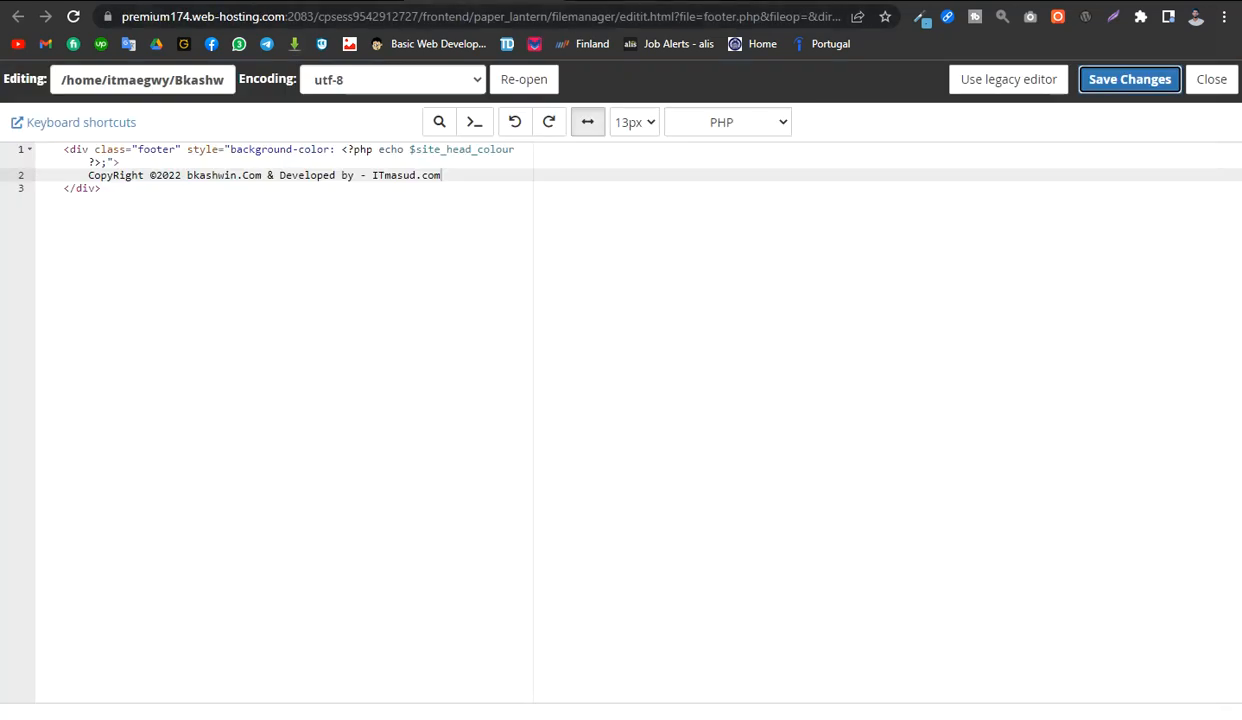
click(590, 1)
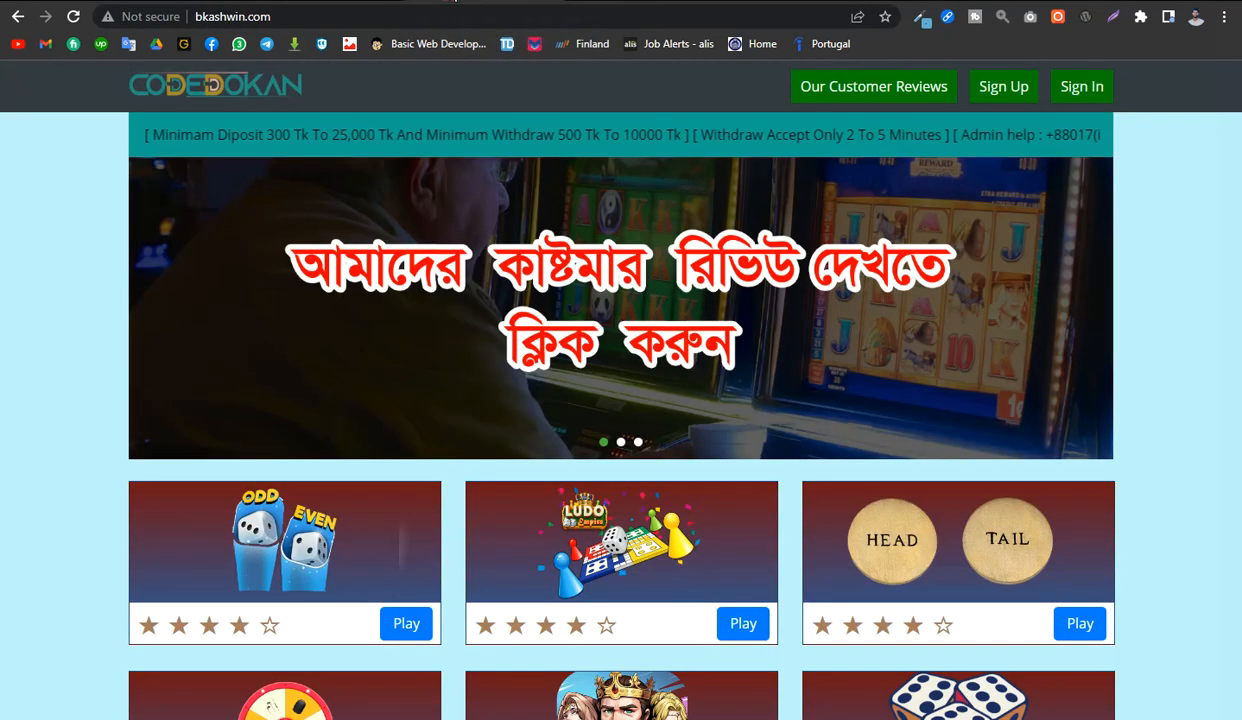
click(392, 1)
right_click(305, 250)
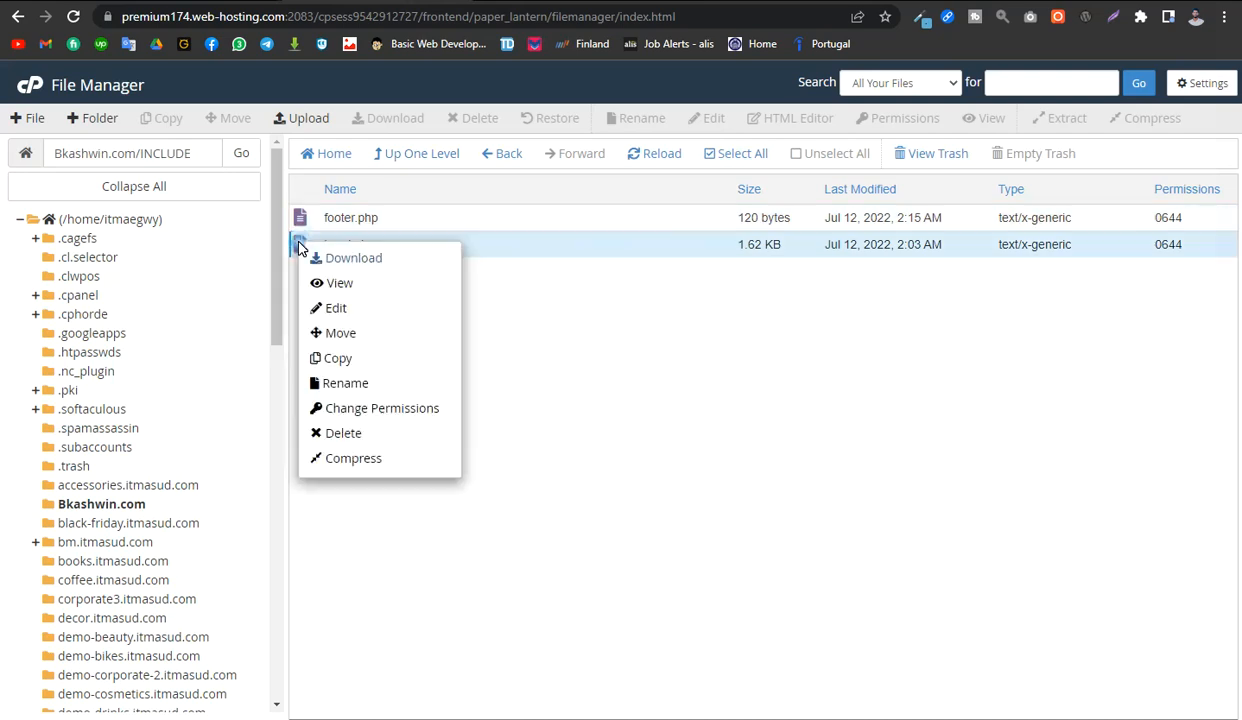
click(371, 308)
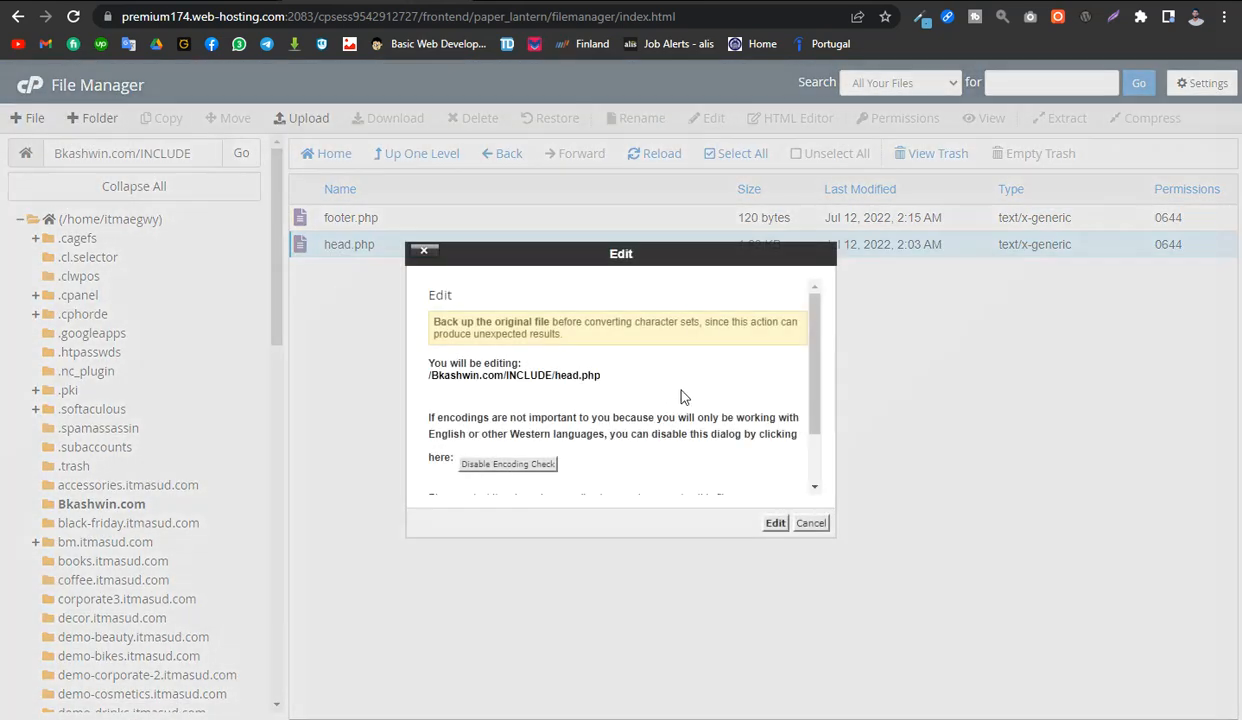
click(771, 522)
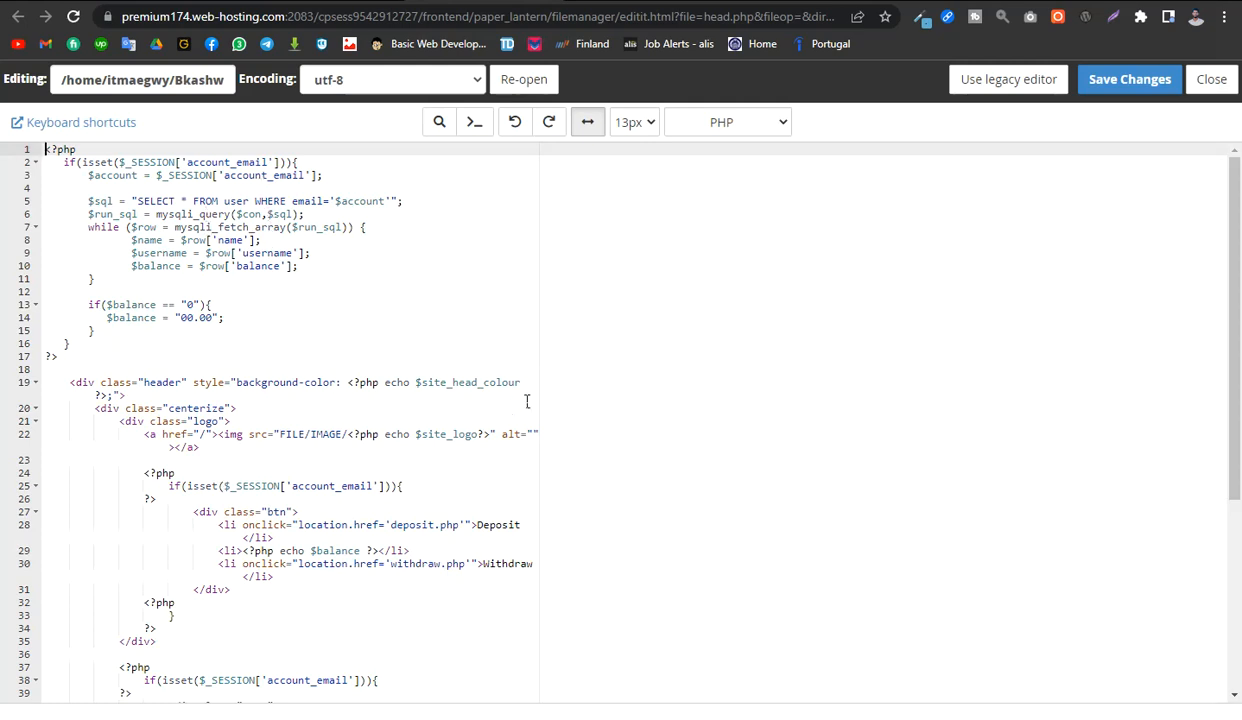
Shorten the "Our Customer Reviews" menu label in head.php to "Customer Reviews" and save the file
scroll(463, 486, down, 1)
scroll(463, 486, down, 1)
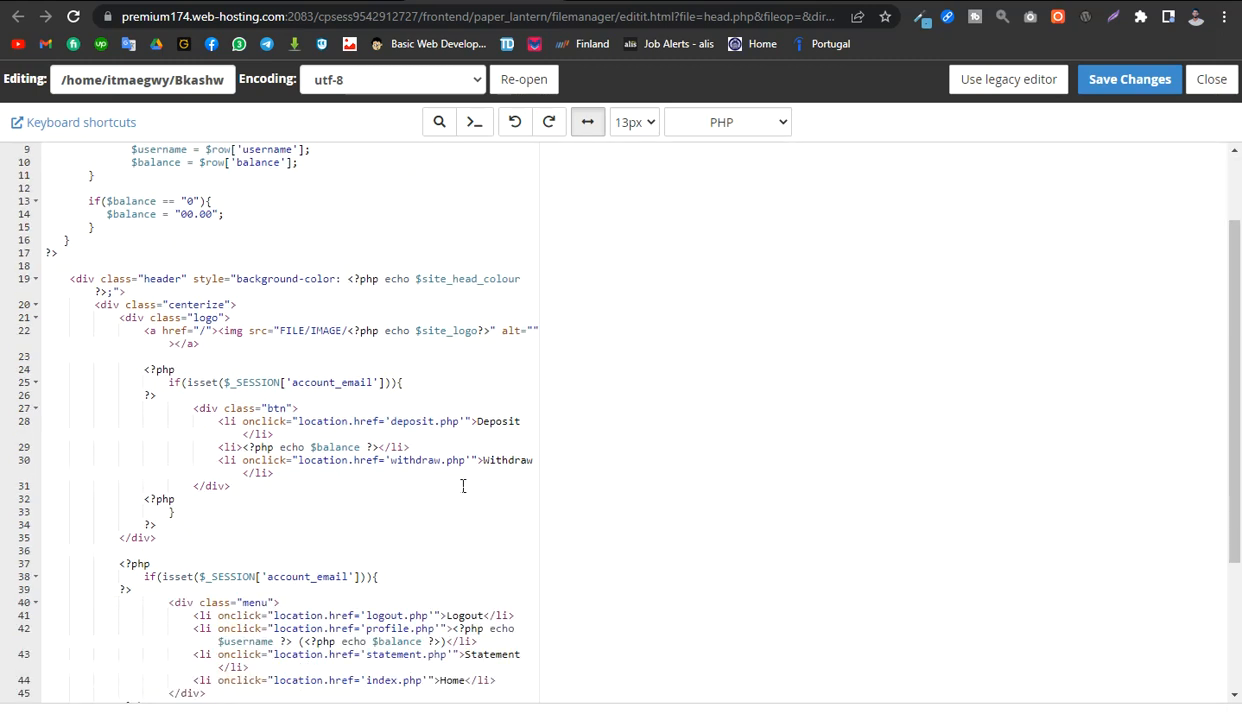
scroll(354, 547, down, 3)
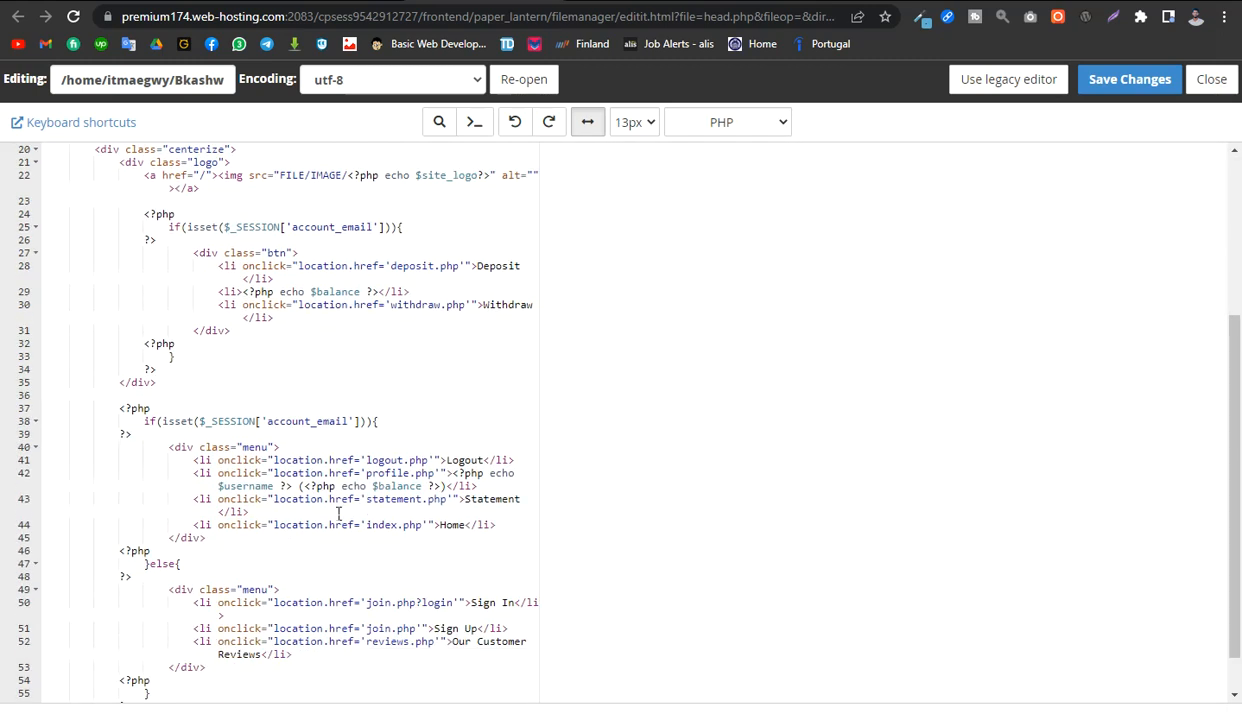
scroll(436, 456, down, 1)
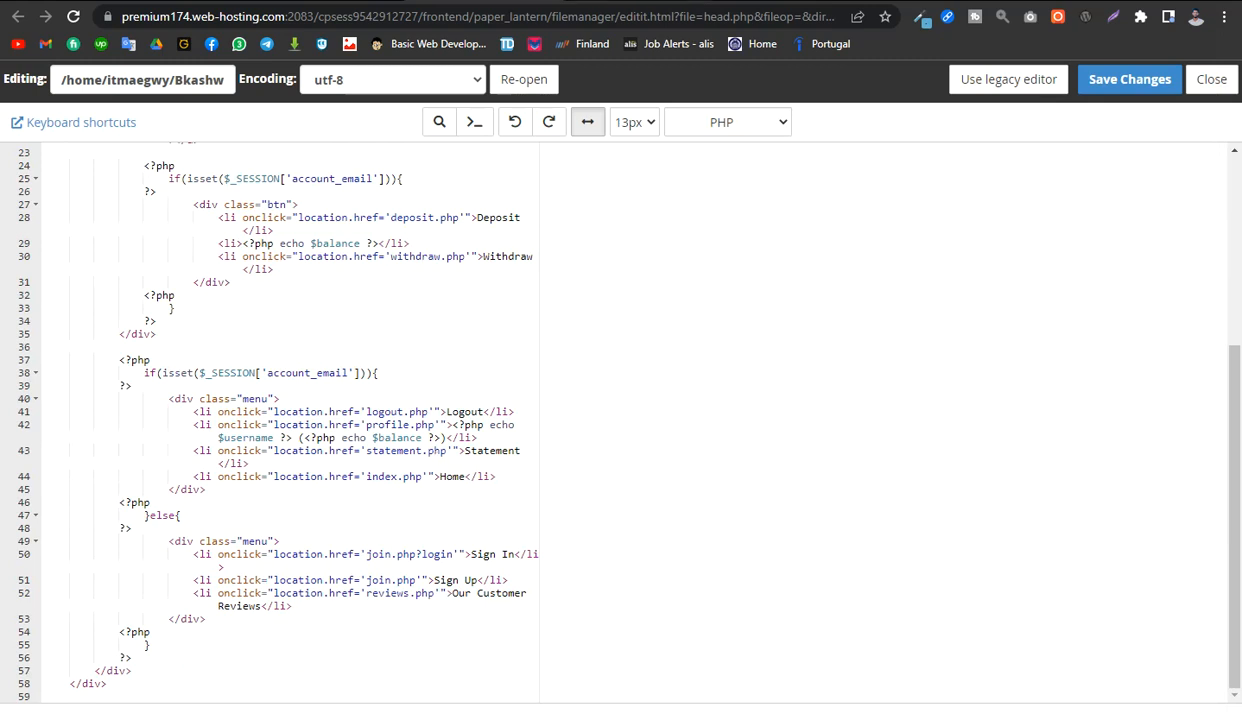
click(590, 1)
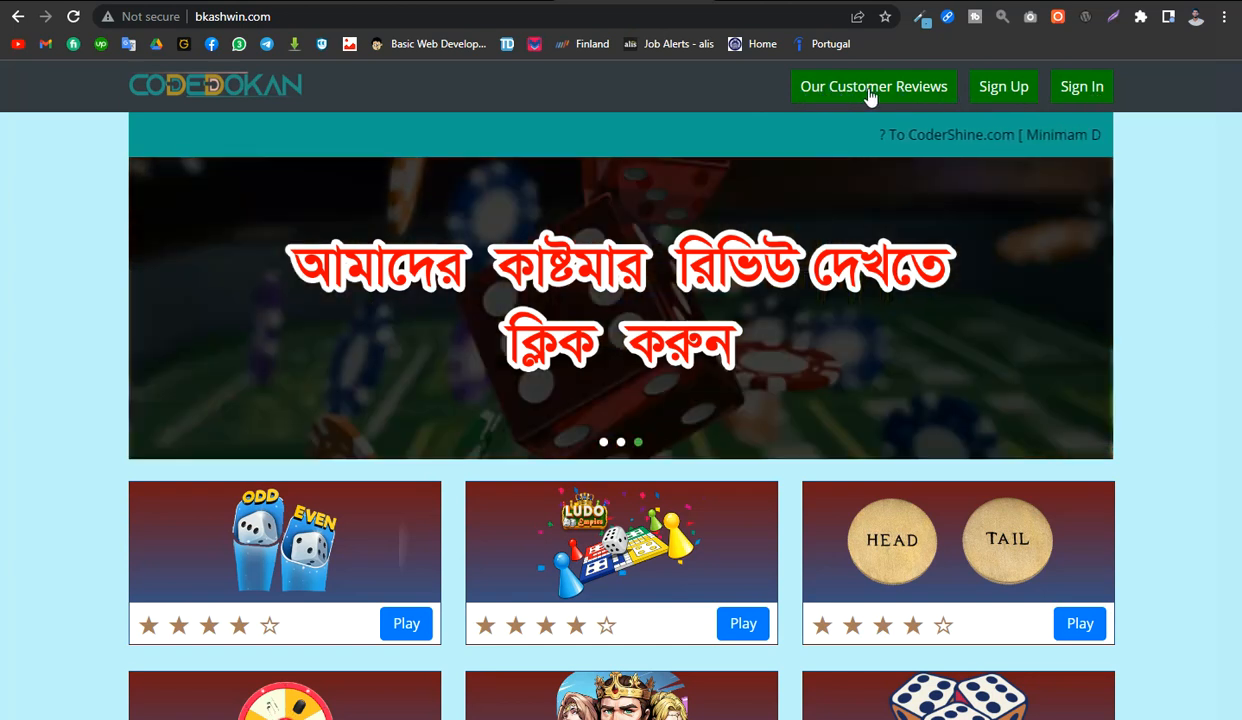
click(476, 2)
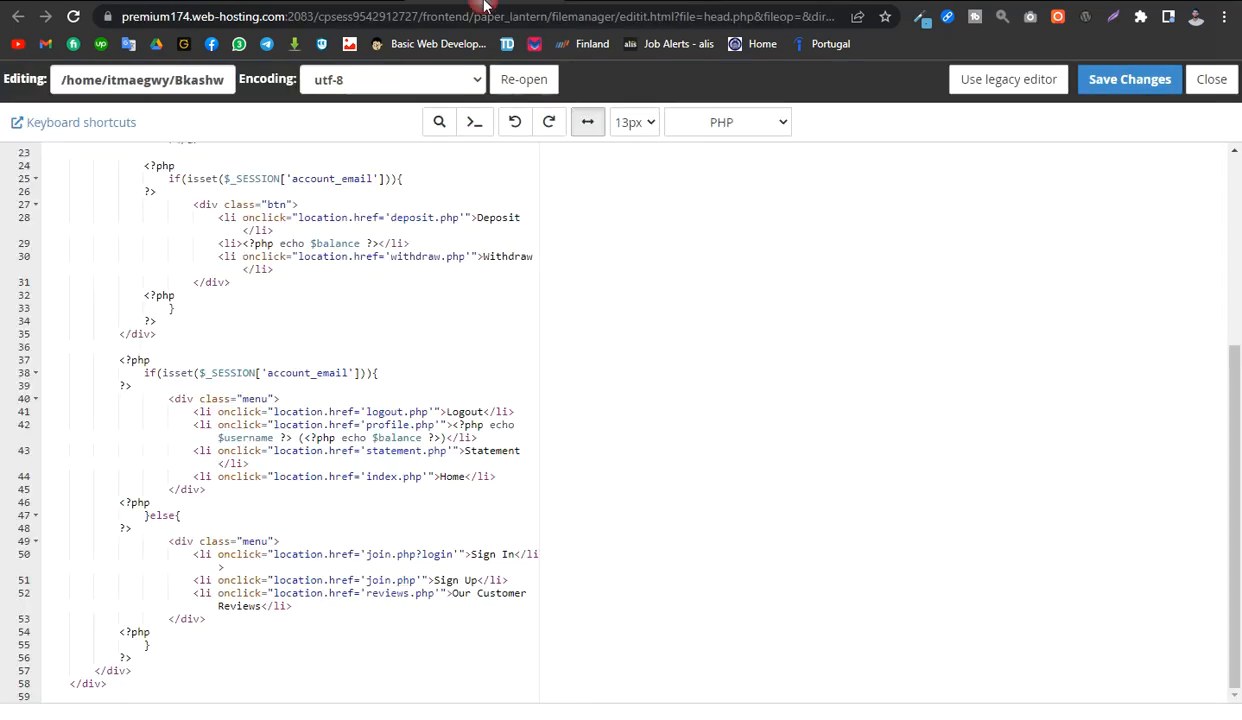
click(477, 593)
key(BackSpace)
key(BackSpace)
key(BackSpace)
key(BackSpace)
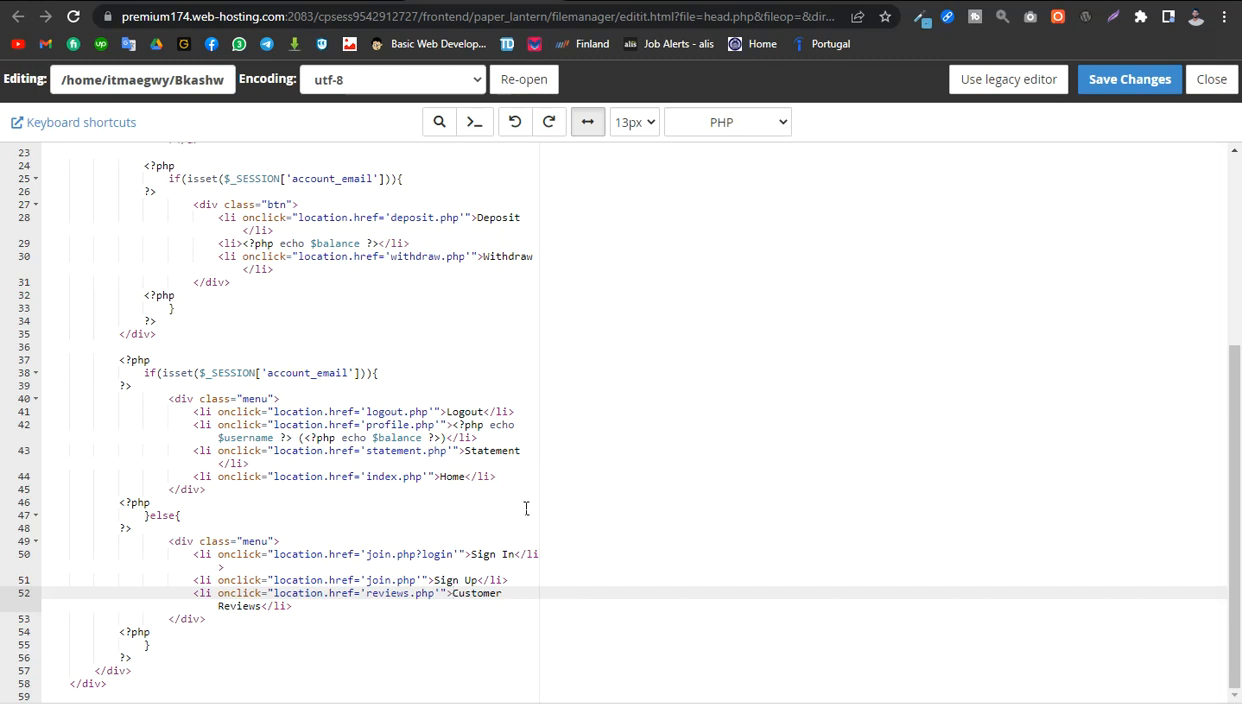
click(1133, 84)
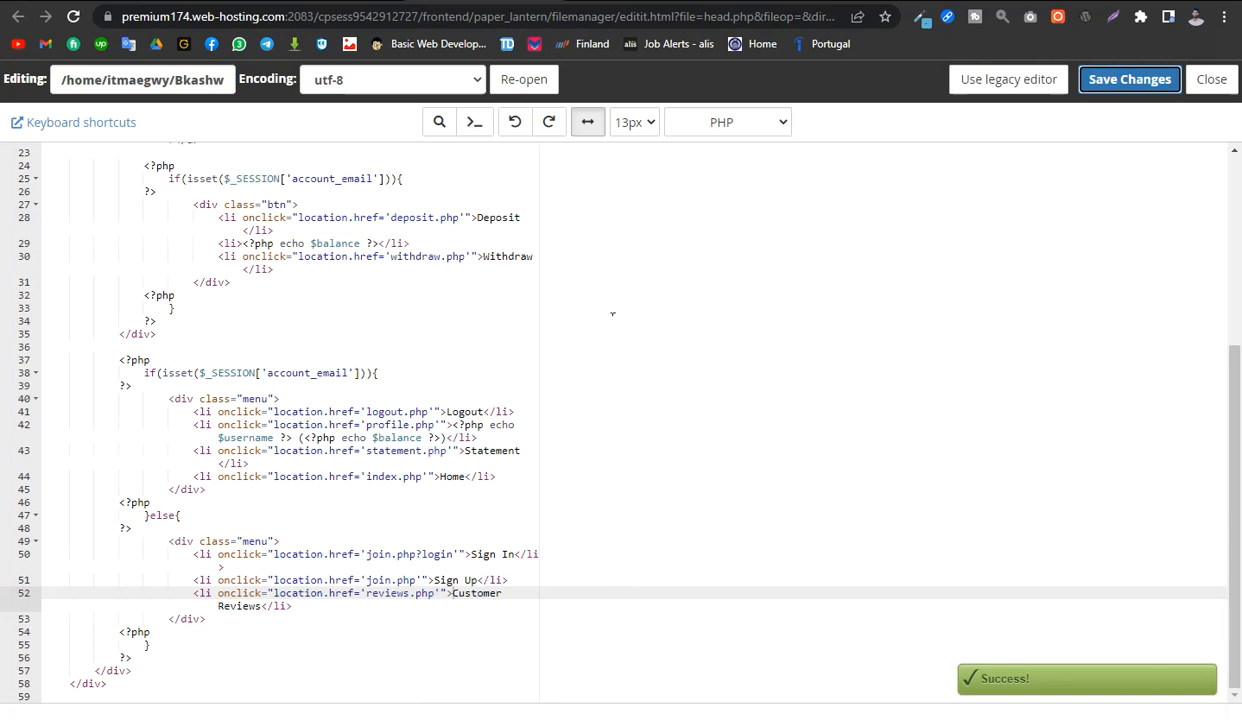
Reload the bkashwin.com home page and check its header menu label and footer text
click(450, 1)
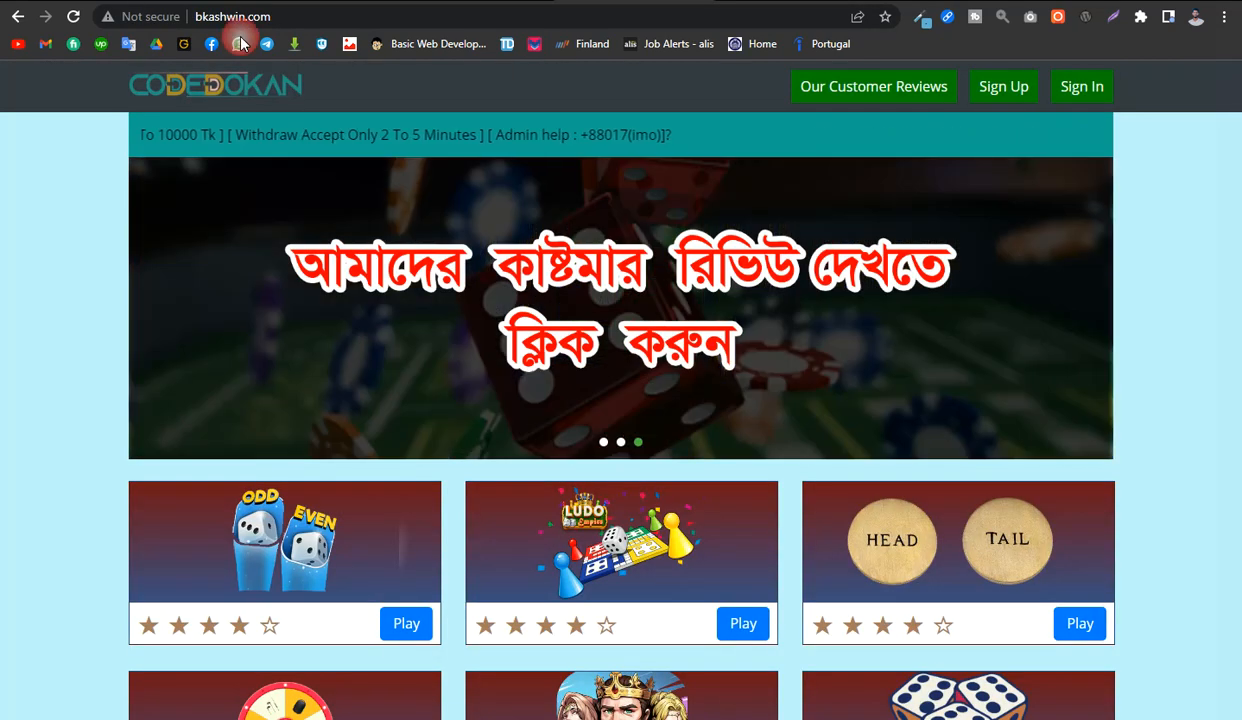
click(74, 18)
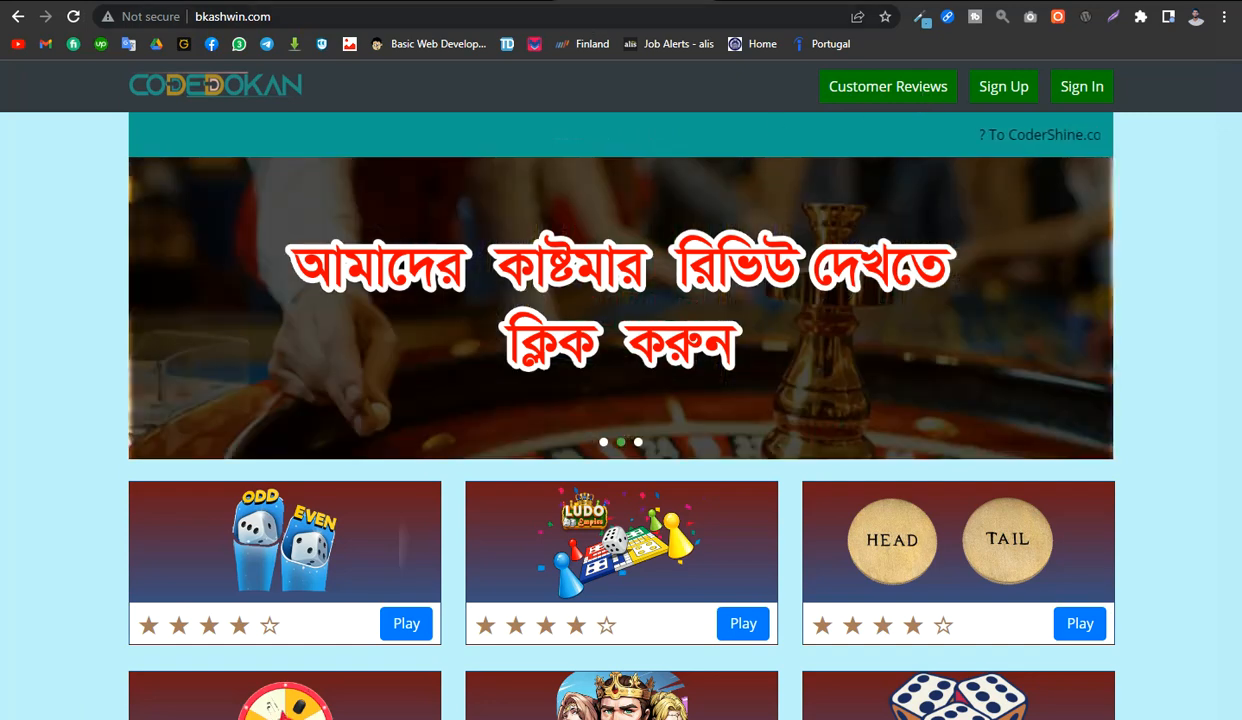
click(520, 2)
click(450, 1)
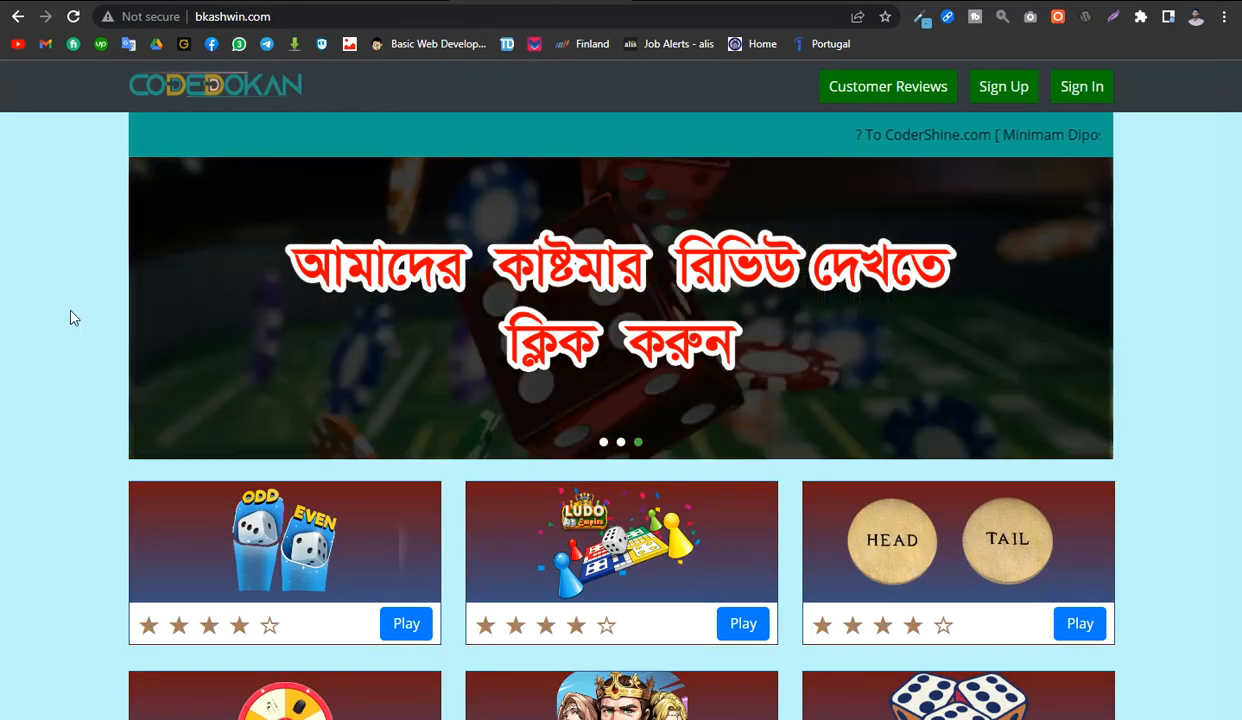
scroll(71, 301, down, 5)
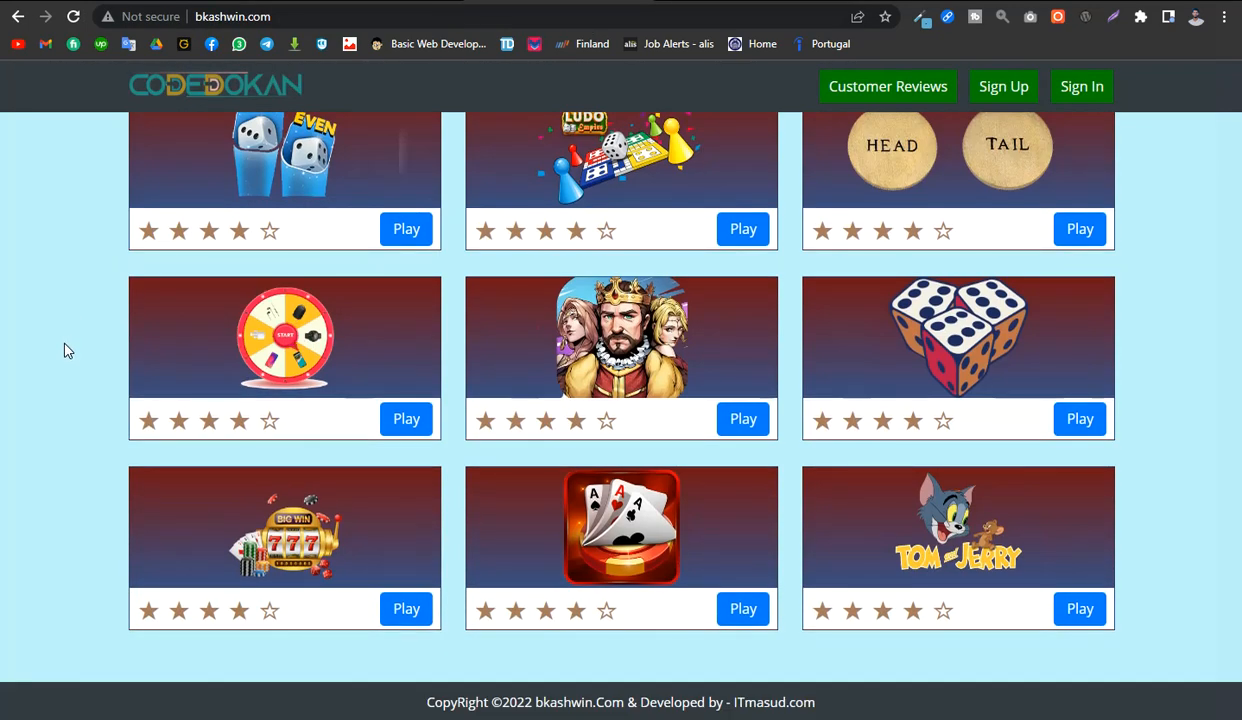
scroll(66, 350, up, 1)
scroll(66, 350, up, 4)
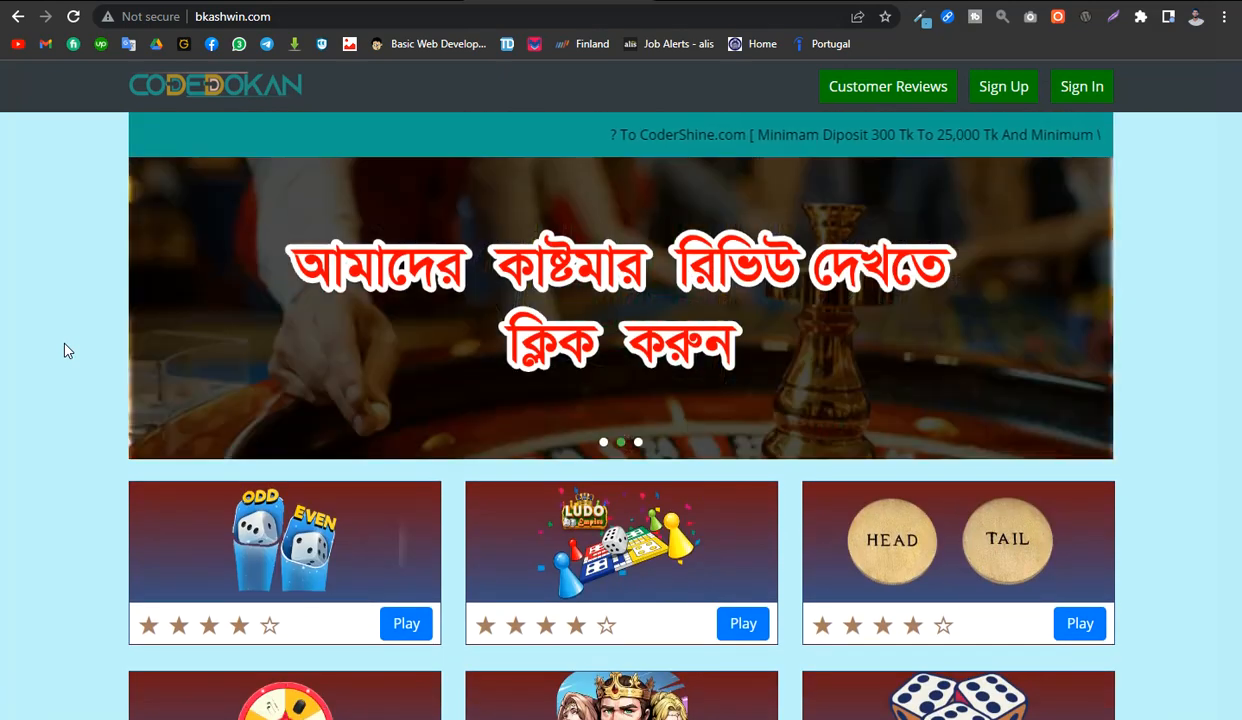